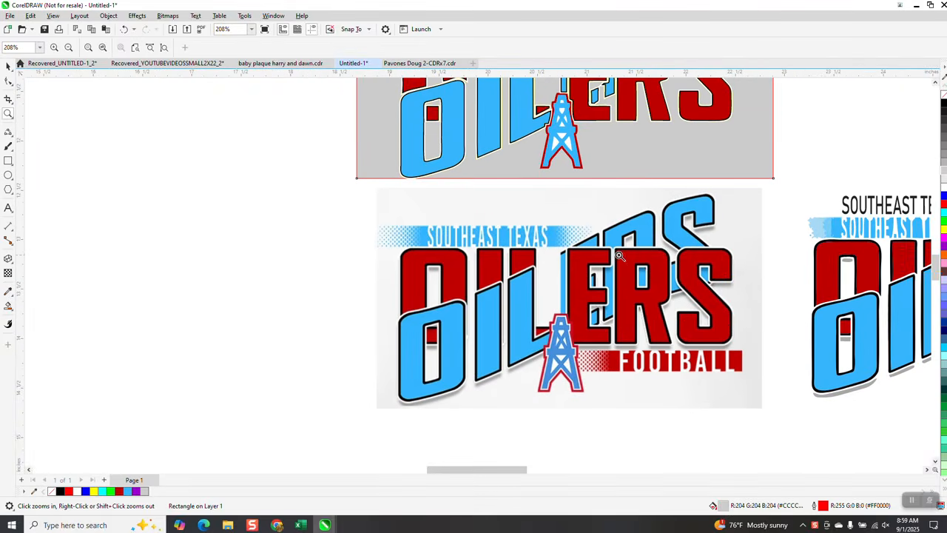
Step: Compare the letter outlines in the OILERS reference image with the redrawn version on the grey rectangle
scroll(670, 324, "up", 5)
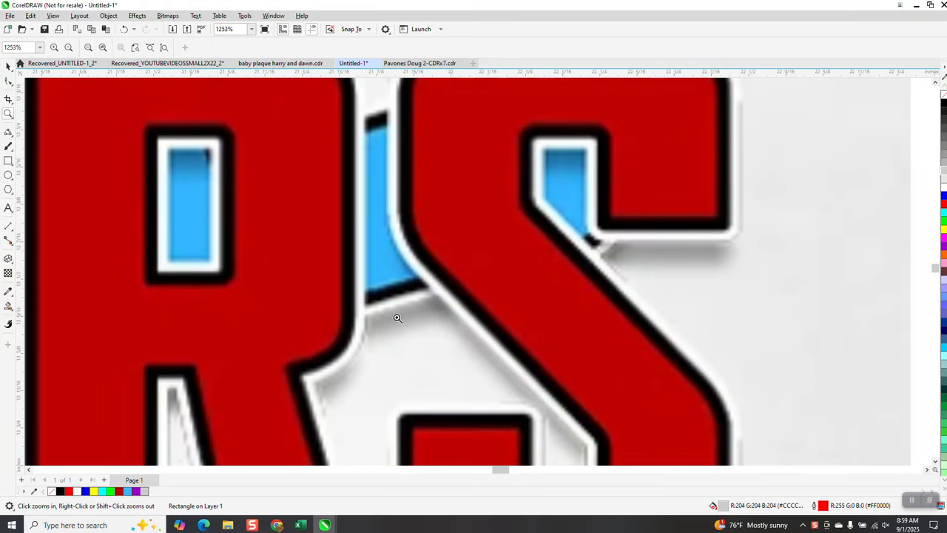
scroll(429, 193, "down", 7)
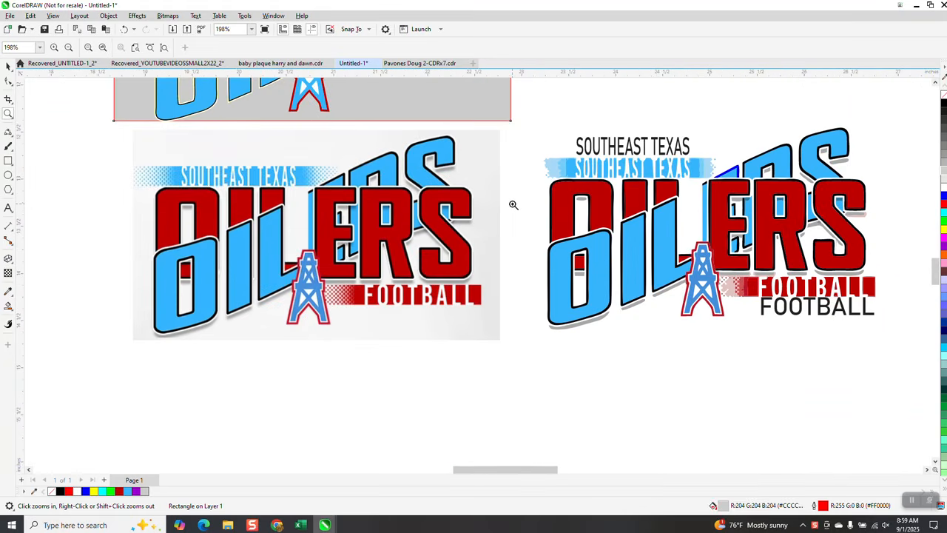
scroll(513, 204, "down", 1)
scroll(518, 222, "down", 1)
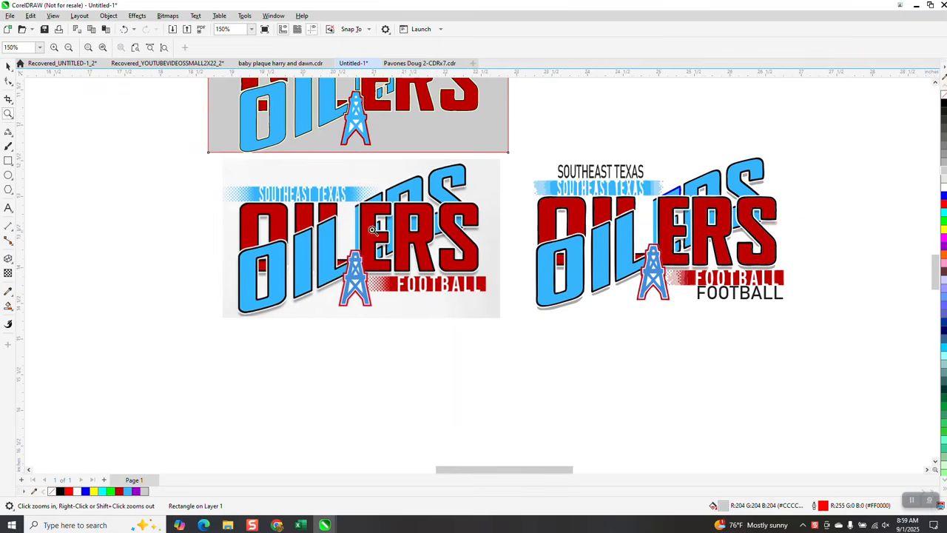
scroll(412, 266, "down", 1)
left_click_drag(303, 116, 483, 201)
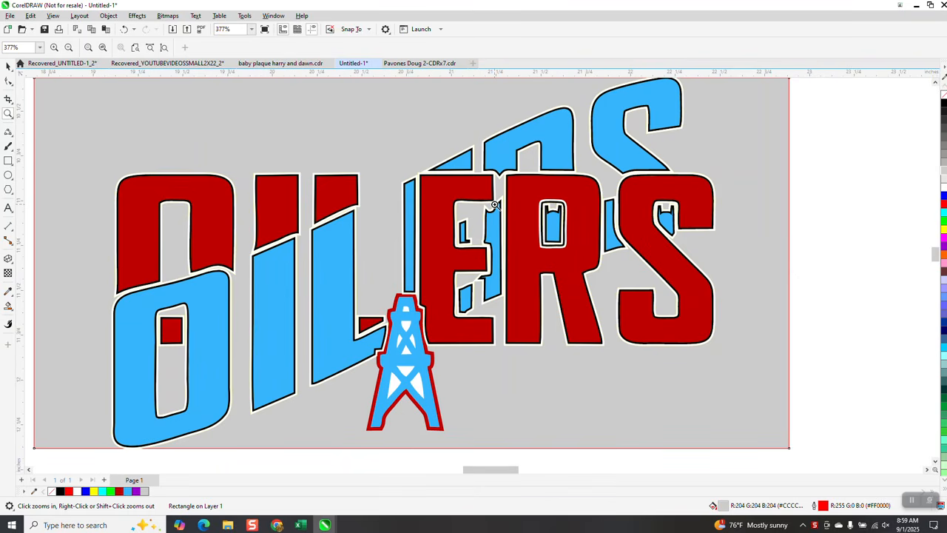
scroll(373, 256, "up", 7)
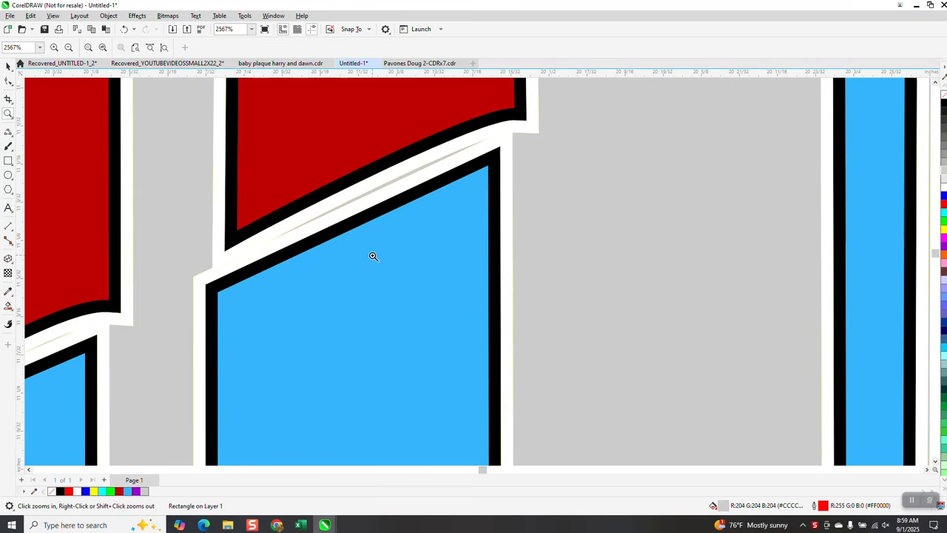
scroll(372, 254, "down", 6)
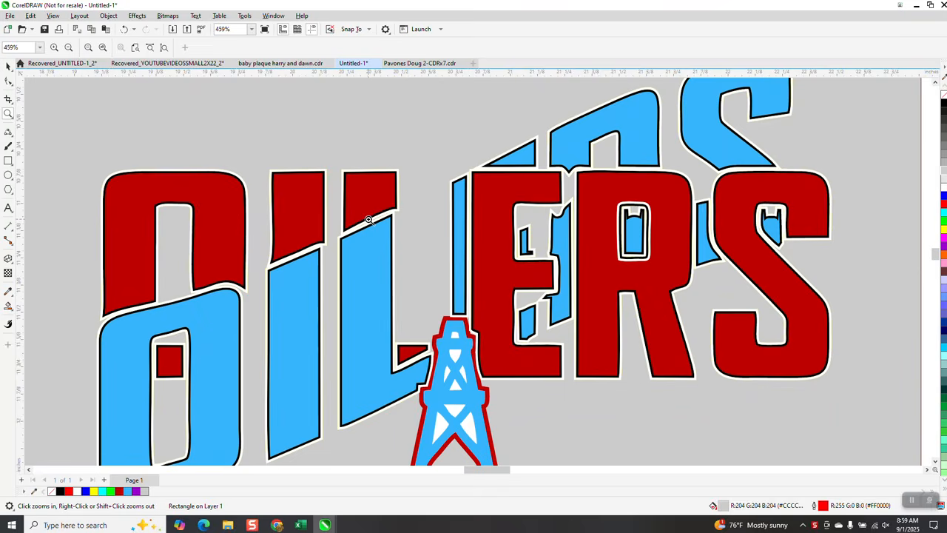
scroll(367, 219, "down", 4)
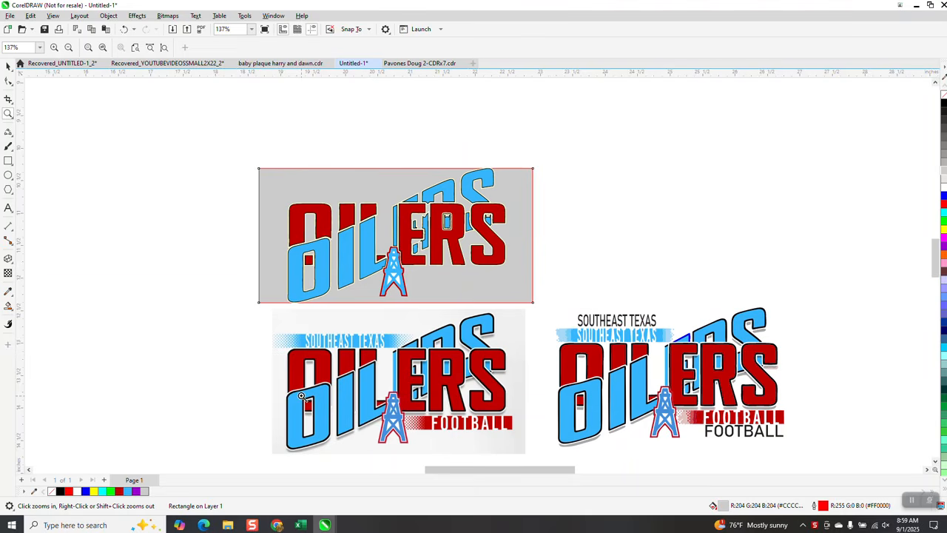
Step: Examine the overlapping letters and drop shadows around the O, I and L in the OILERS reference image
scroll(331, 420, "up", 8)
scroll(372, 342, "down", 3)
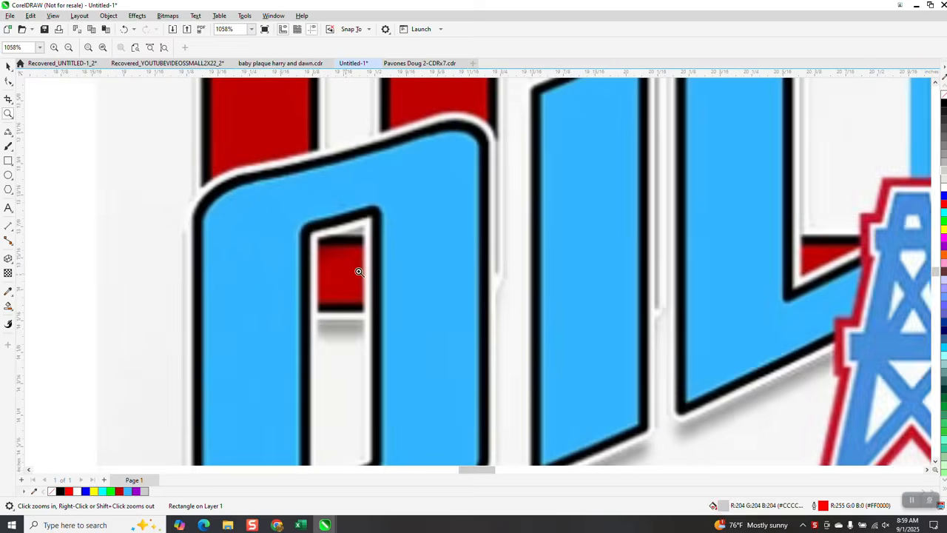
scroll(415, 276, "down", 2)
scroll(403, 262, "down", 2)
scroll(601, 272, "down", 1)
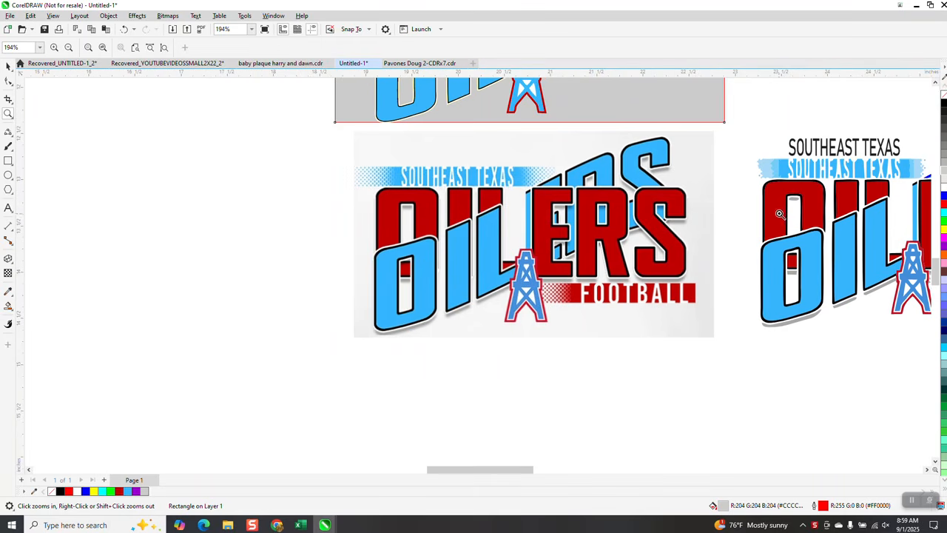
left_click_drag(401, 201, 431, 222)
scroll(326, 213, "down", 4)
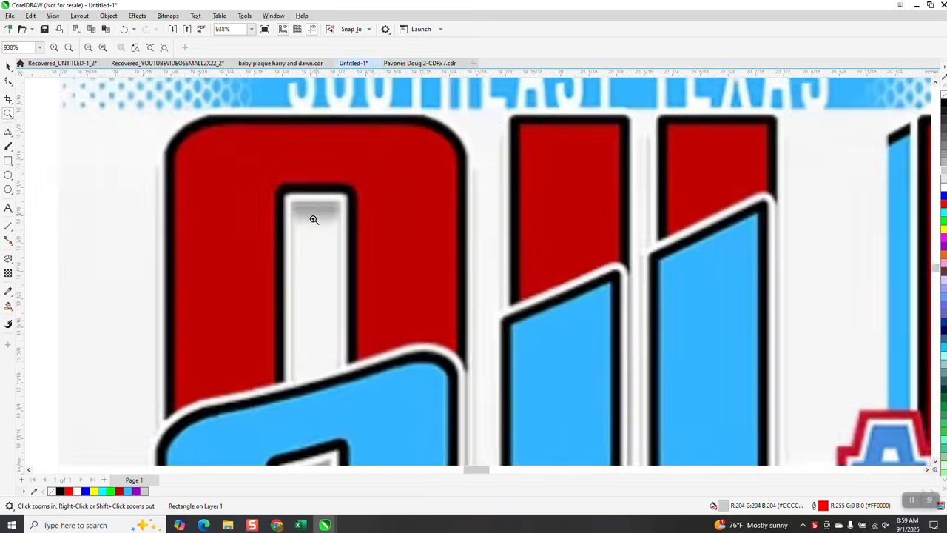
scroll(313, 224, "down", 5)
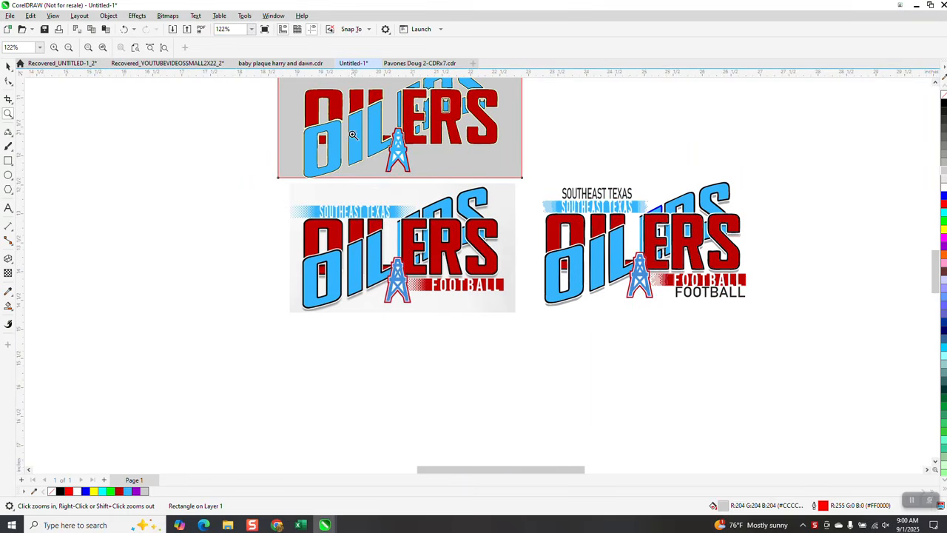
scroll(388, 208, "down", 1)
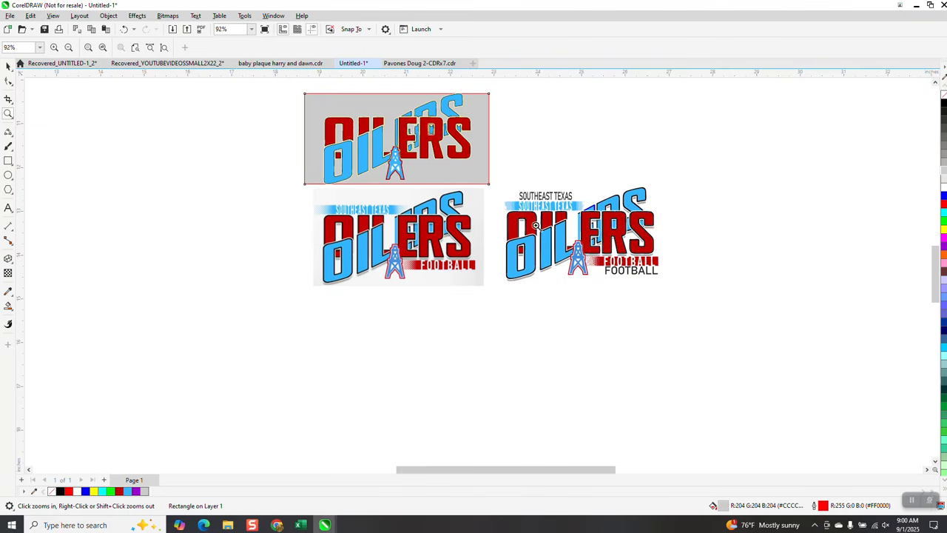
Step: Trace the OILERS reference bitmap as a Clipart outline trace, removing the background color from the entire image
left_click(9, 67)
left_click(405, 222)
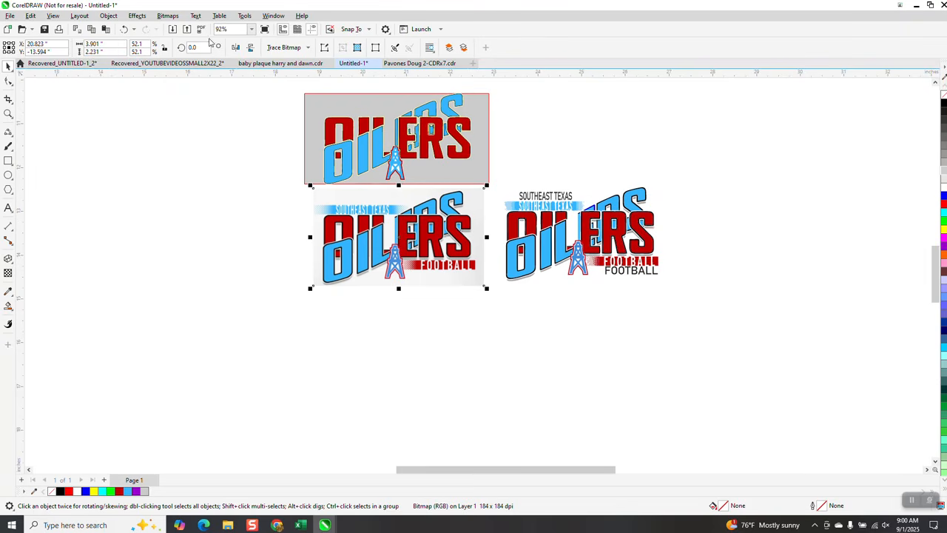
left_click(397, 222)
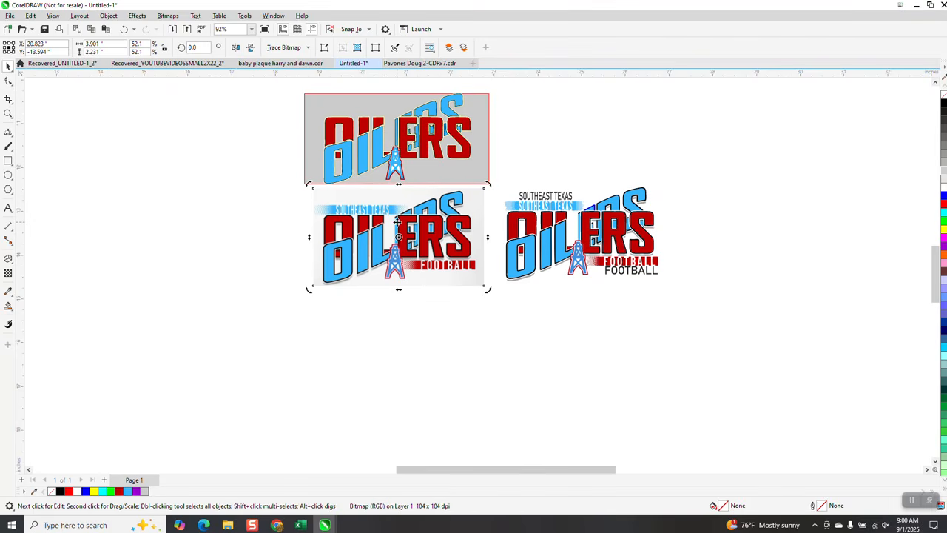
left_click(307, 48)
mouse_move(293, 84)
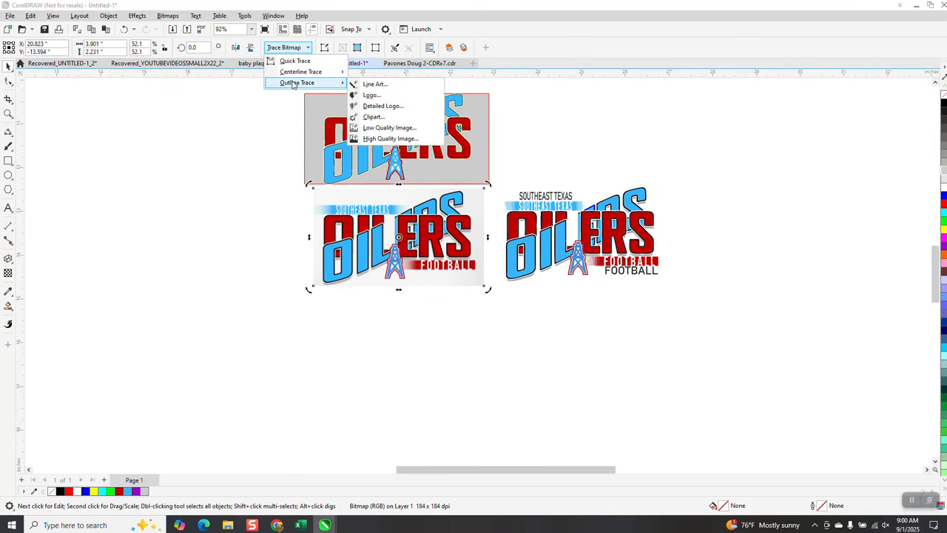
left_click(379, 117)
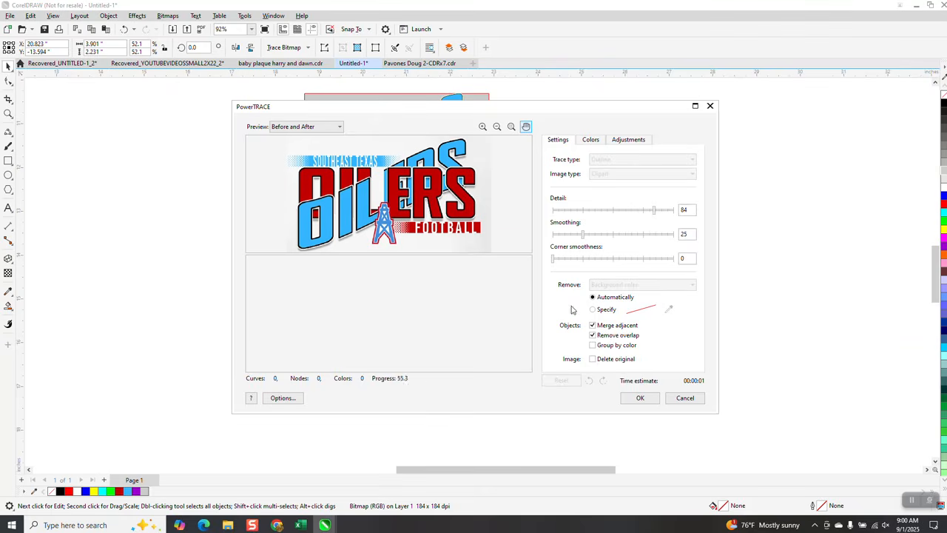
left_click(693, 286)
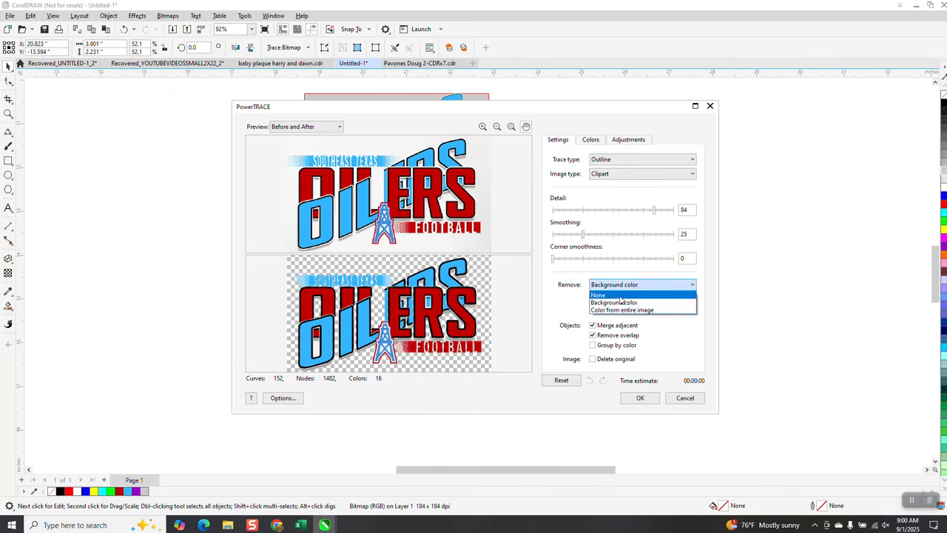
left_click(601, 311)
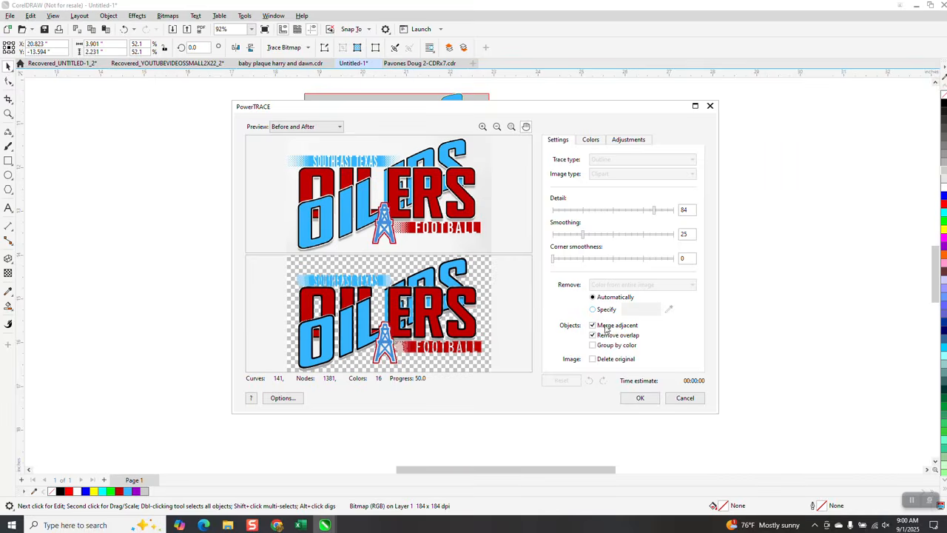
left_click(640, 397)
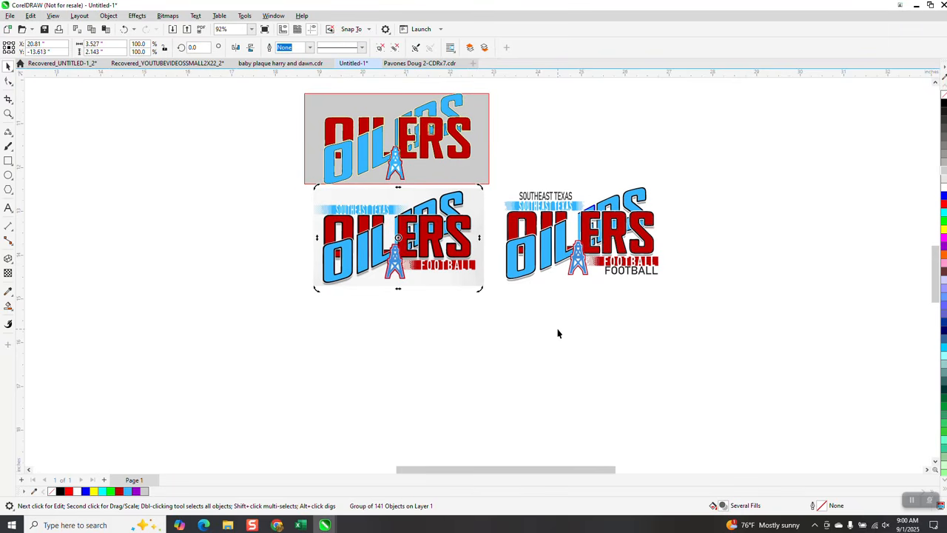
Step: Move the new traced group off the reference bitmap and place it below the earlier tracing with the black text
key("Down")
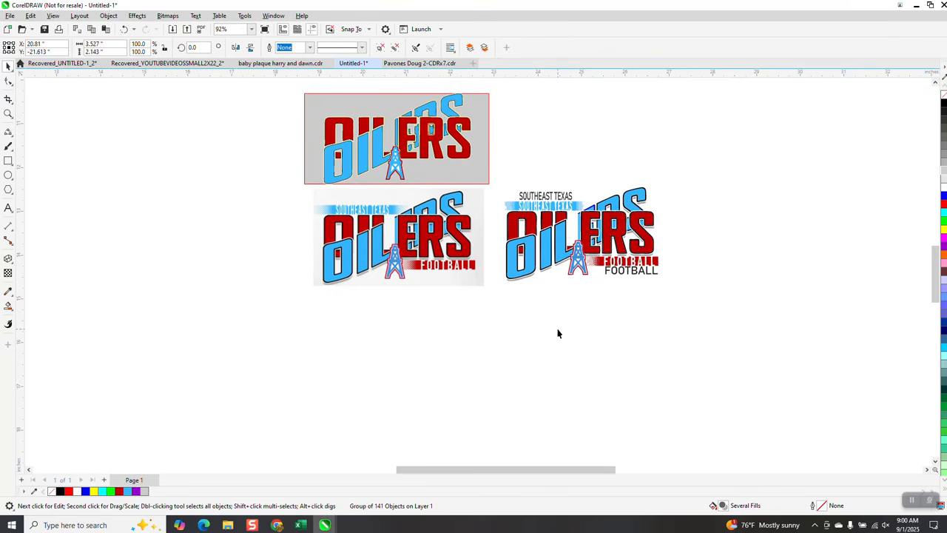
scroll(495, 274, "down", 2)
mouse_move(466, 440)
left_mouse_down()
mouse_move(575, 319)
mouse_move(563, 315)
left_mouse_up()
Step: Inspect the new tracing's SOUTHEAST TEXAS banner, OILERS letters, oil derrick and FOOTBALL banner for trace quality
left_click(8, 113)
left_click_drag(497, 284, 602, 342)
left_click(467, 179)
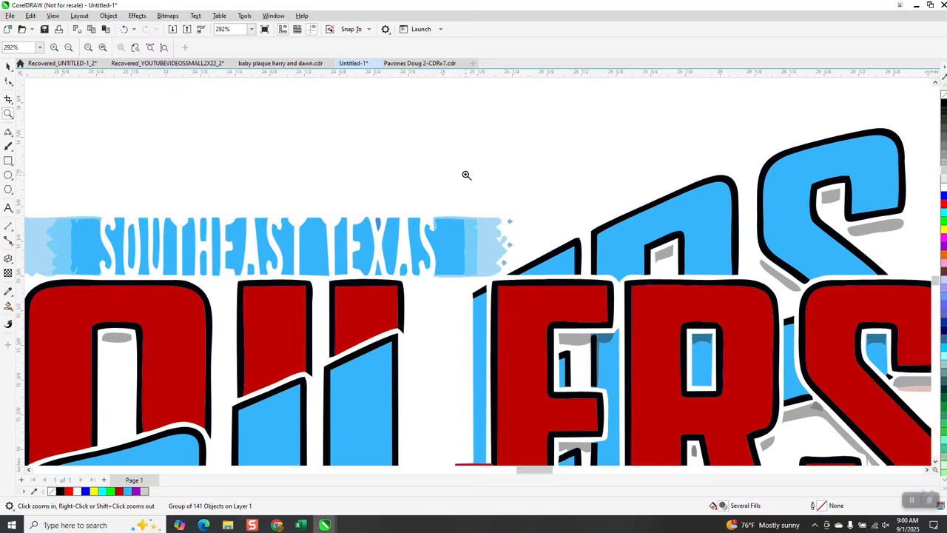
scroll(476, 208, "down", 2)
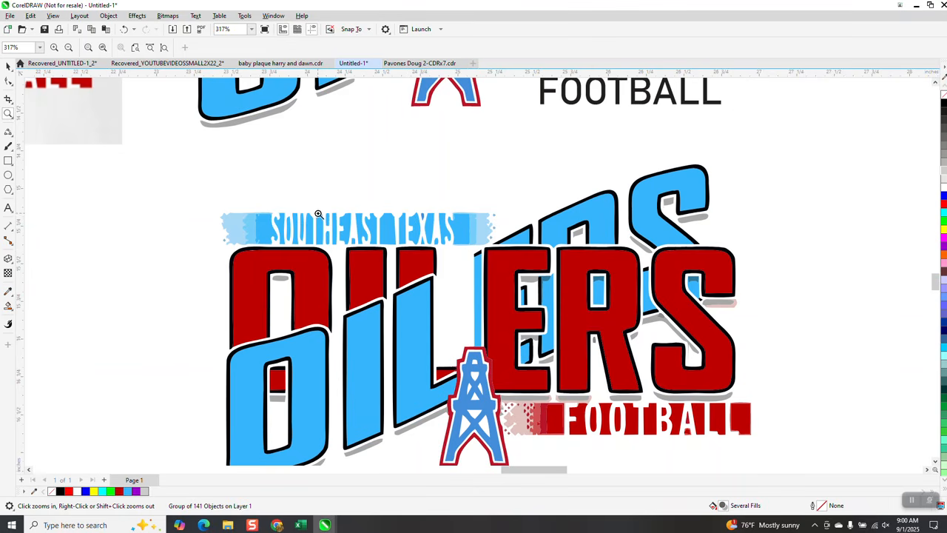
scroll(318, 213, "down", 1)
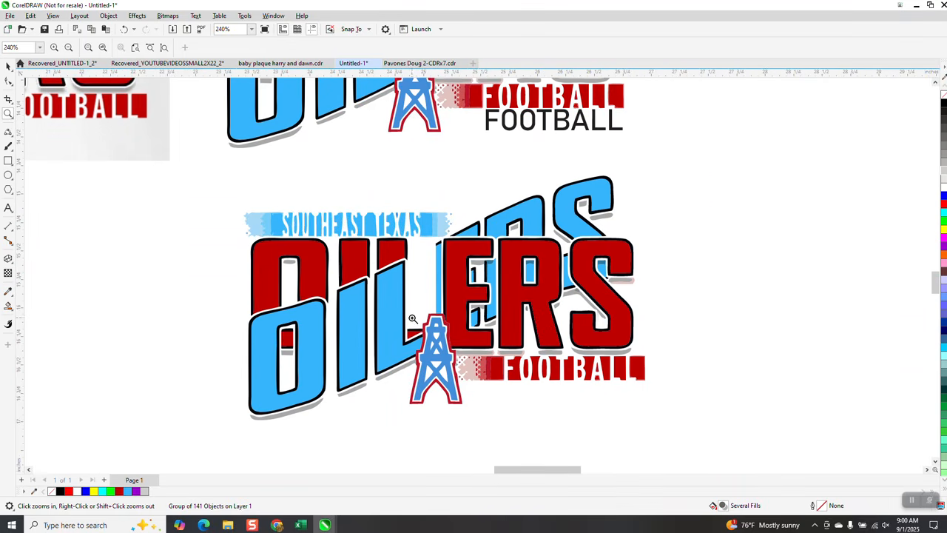
left_click_drag(416, 307, 497, 408)
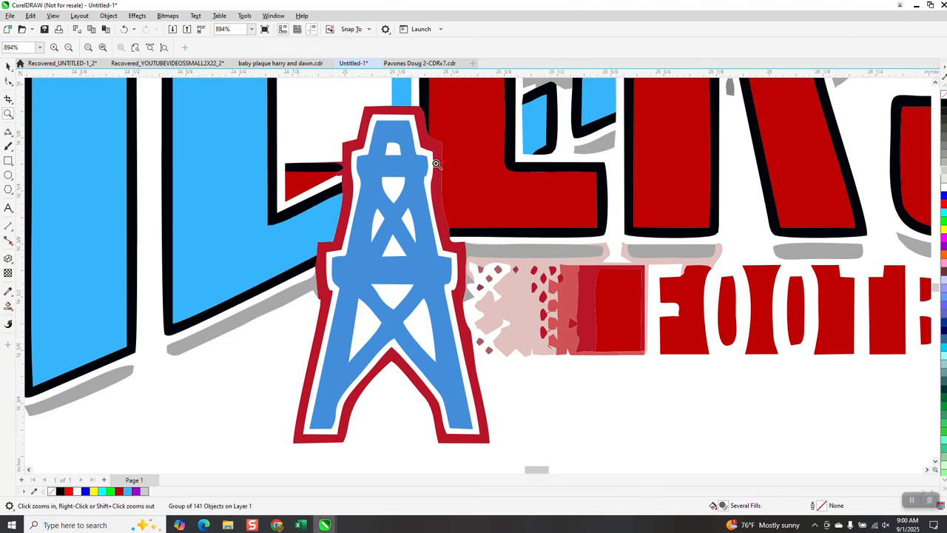
scroll(468, 233, "down", 4)
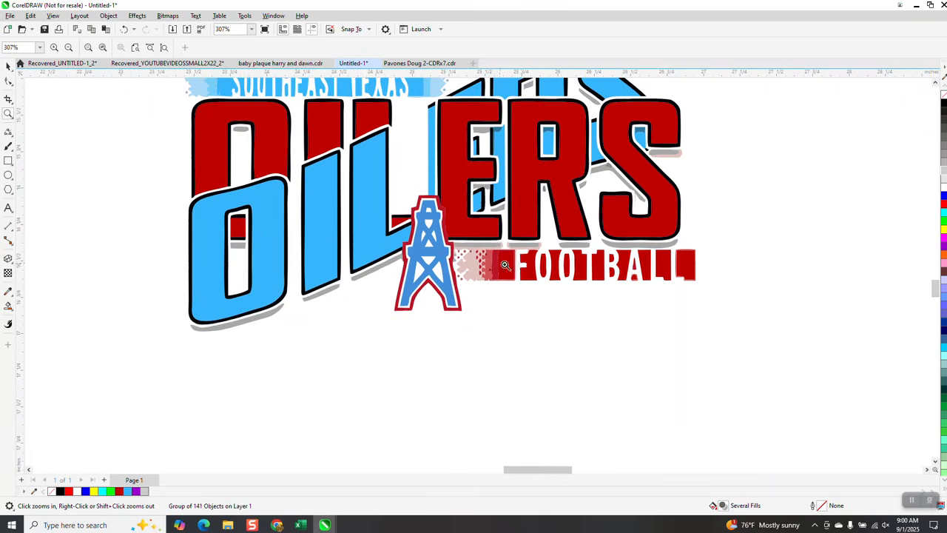
scroll(476, 251, "down", 3)
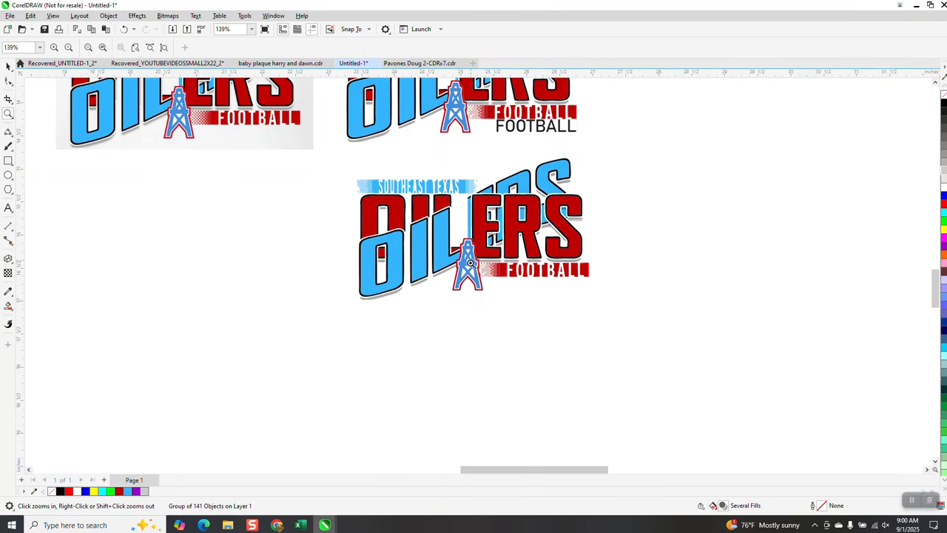
Step: Deselect the traced group and set the document's nudge distance to 5 inches
left_click(8, 67)
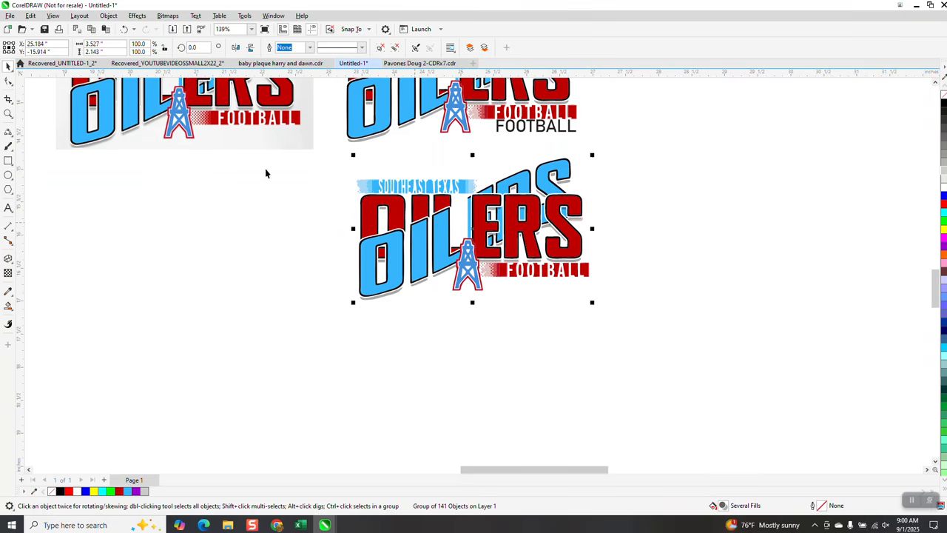
left_click(227, 171)
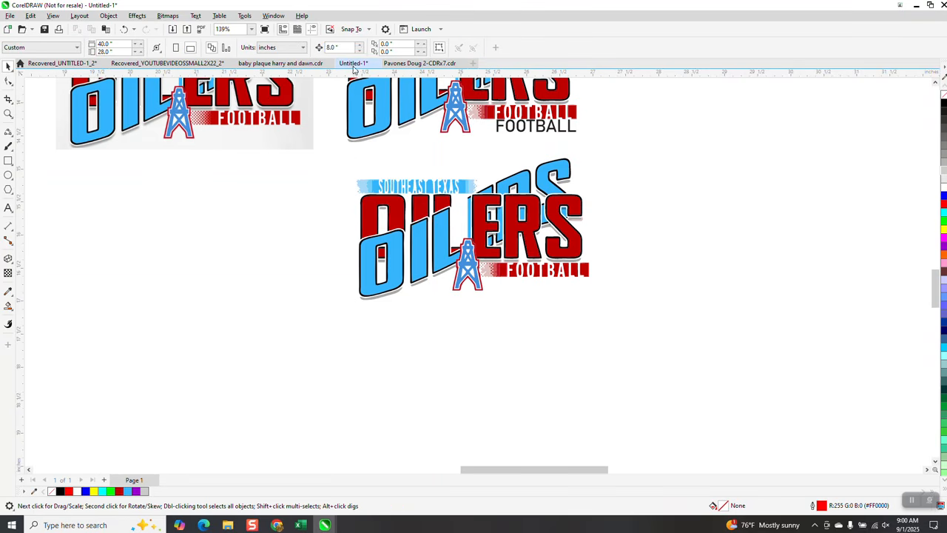
type("5")
Step: Create red Smart Fill copies of the tracing's blue O, I and L, nudging each one 5 inches to the right
left_click(10, 304)
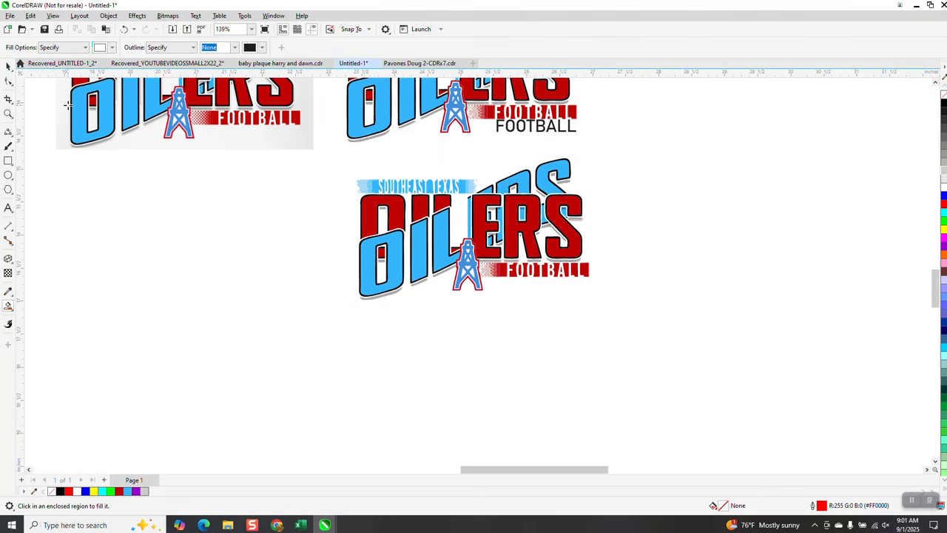
left_click(113, 47)
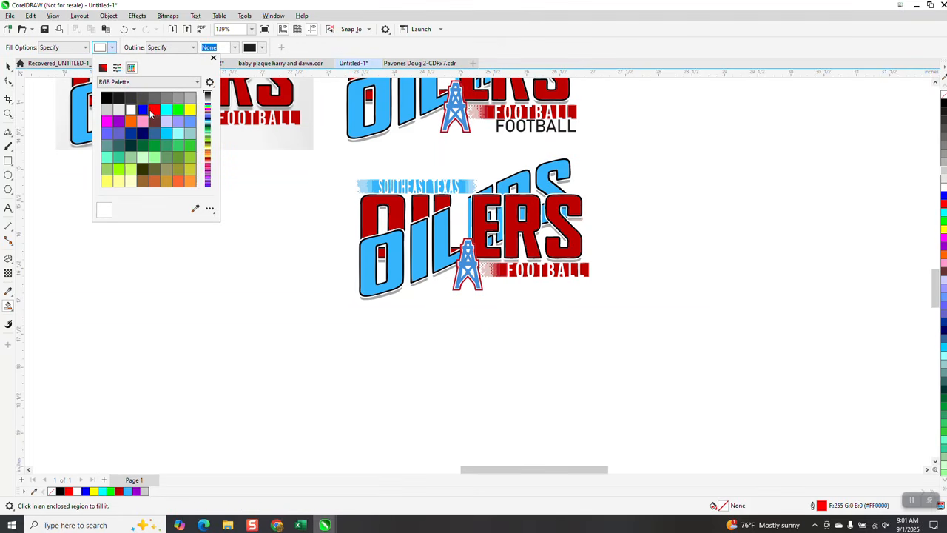
left_click(154, 110)
left_click(368, 267)
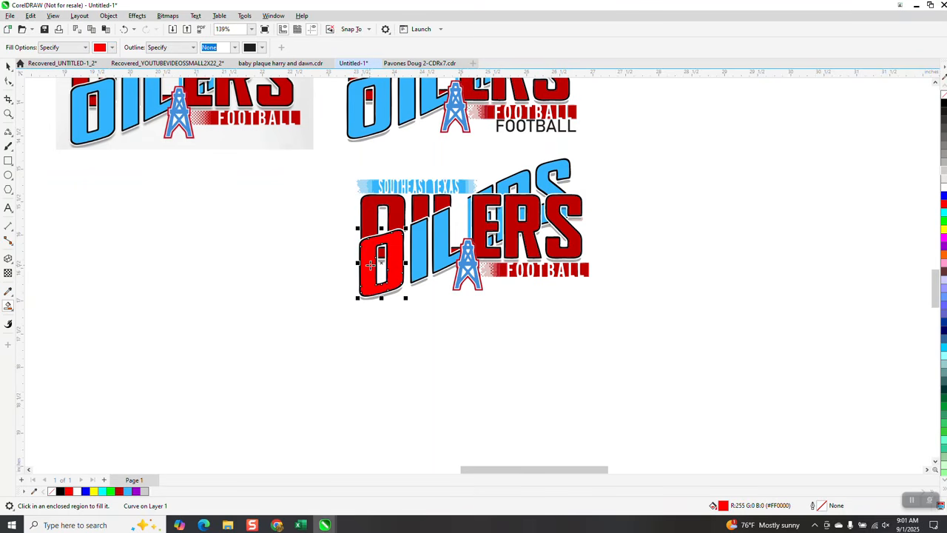
key("Right")
left_click(417, 243)
key("Right")
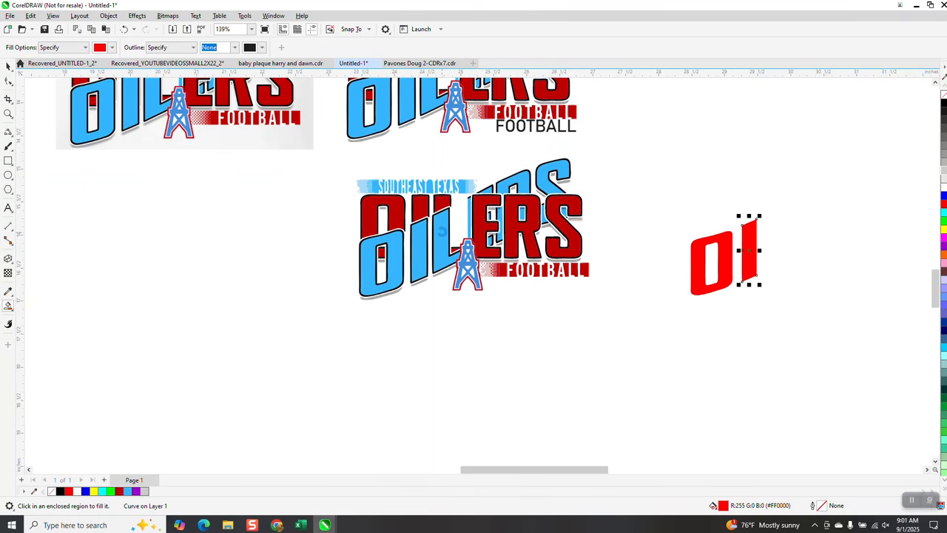
left_click(442, 233)
key("Right")
Step: Create red Smart Fill copies of four visible pieces of the blue E, nudging each beside the copied O, I and L
left_click(491, 192)
key("Right")
left_click(467, 215)
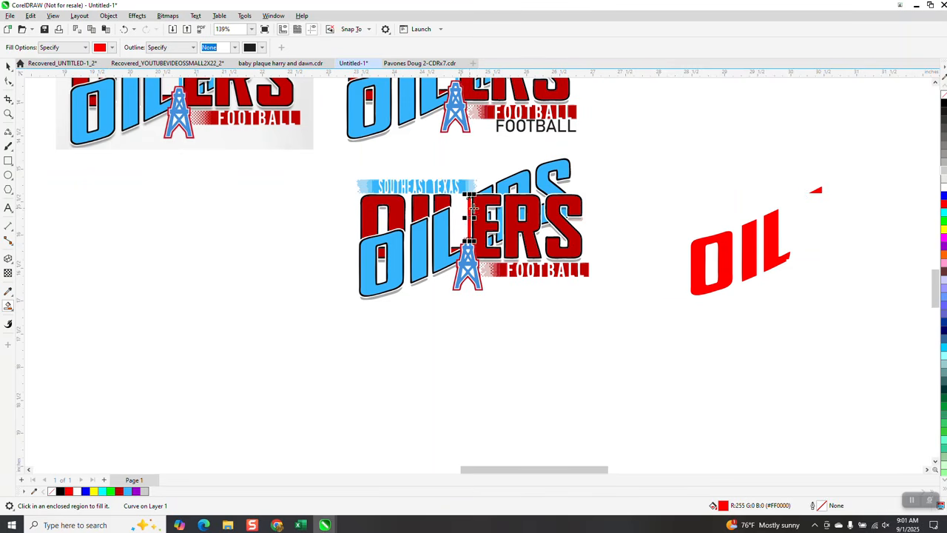
key("Right")
left_click(489, 215)
key("Right")
left_click(490, 242)
key("Right")
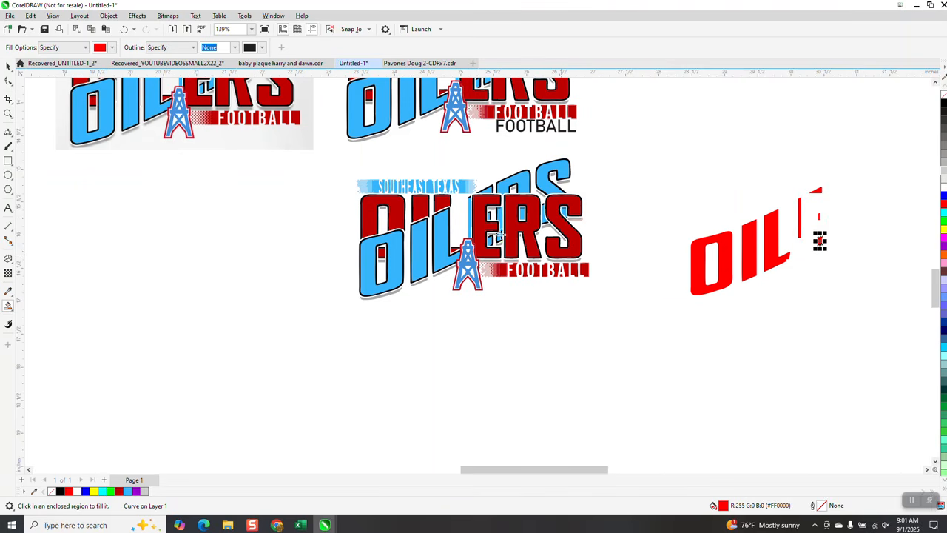
Step: Create red Smart Fill copies of the visible pieces of the tracing's blue R and S, nudging each beside the copied letters
left_click(7, 112)
left_click_drag(485, 175, 612, 280)
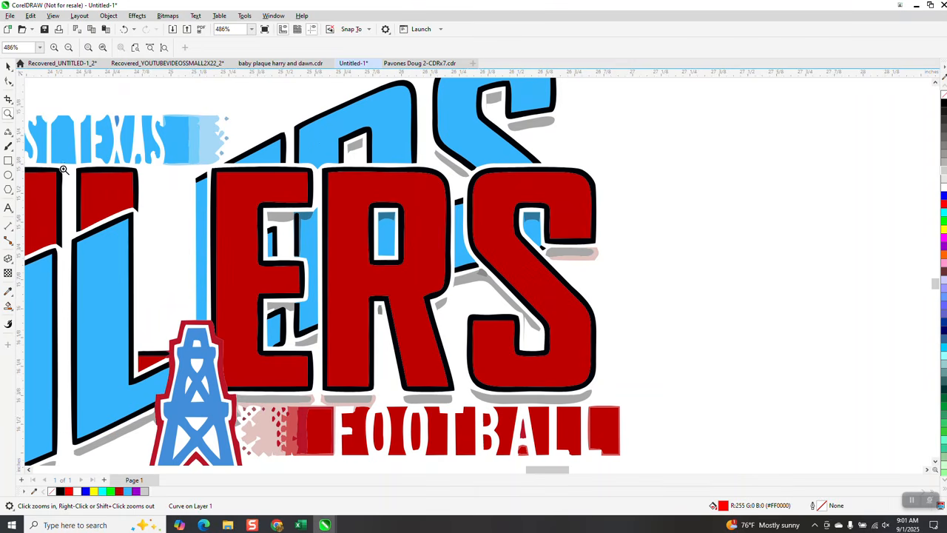
left_click(8, 305)
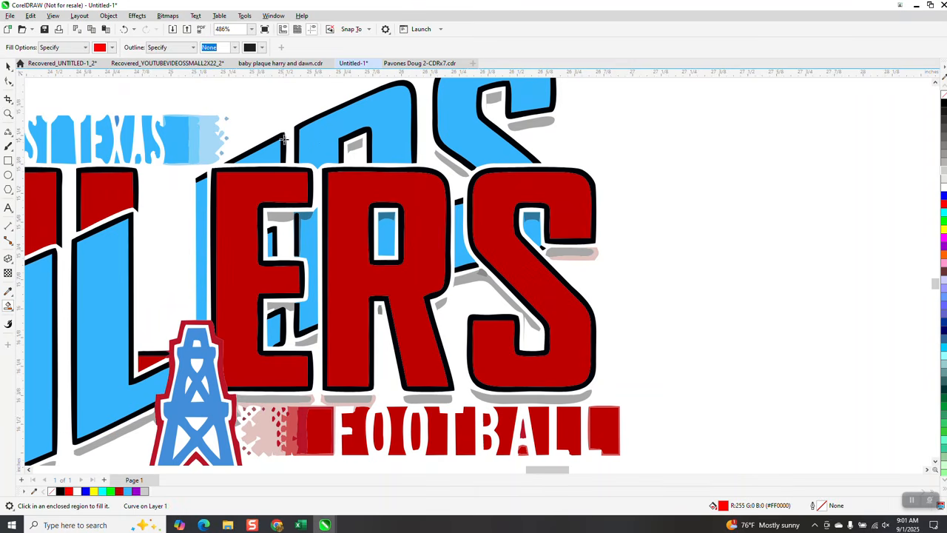
left_click(326, 143)
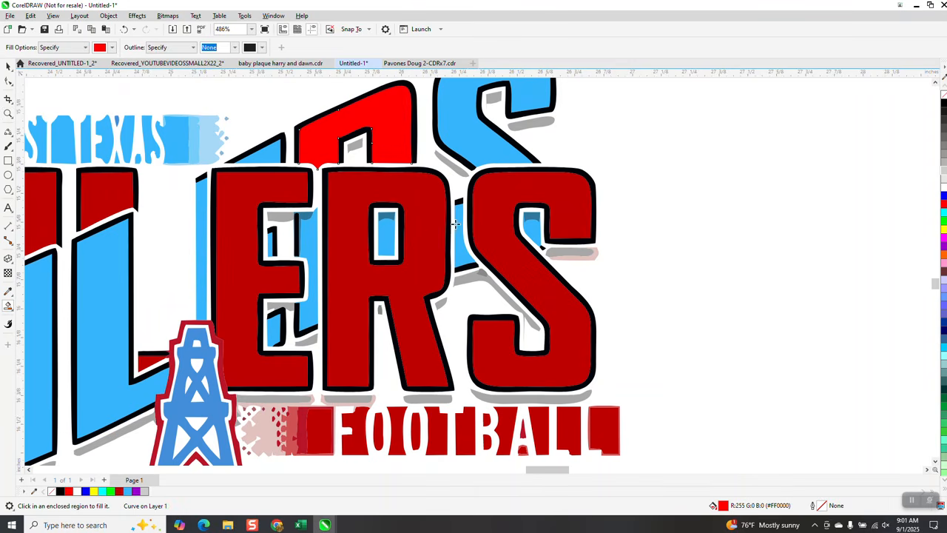
key("ctrl+z")
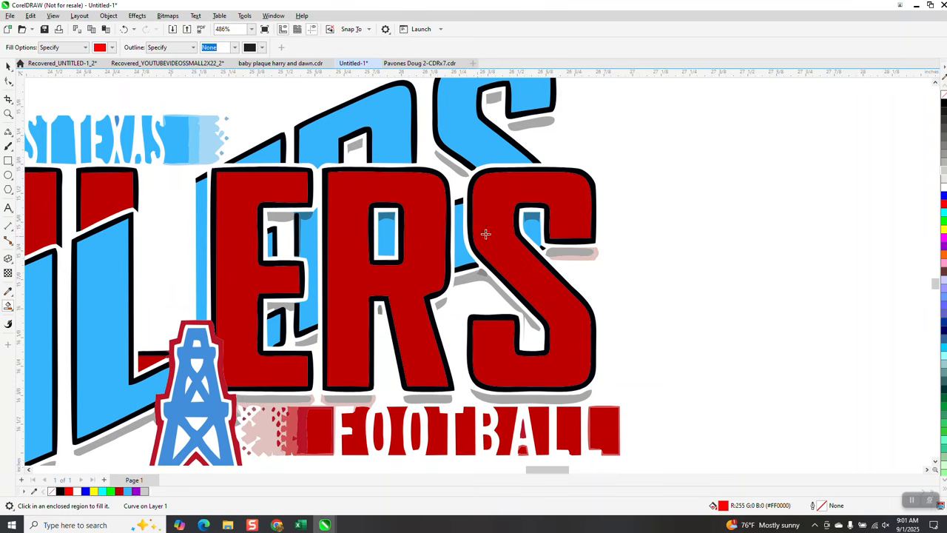
scroll(441, 224, "down", 5)
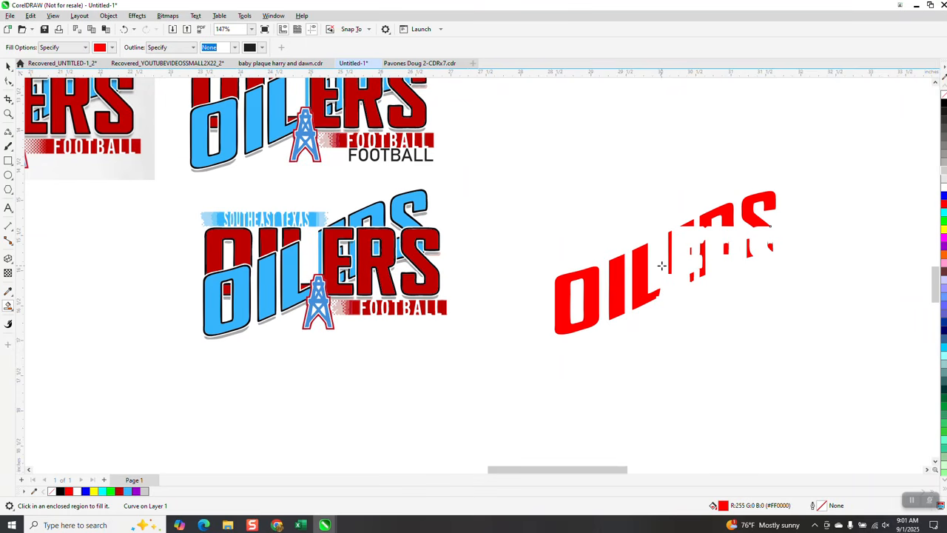
Step: Select all the red pieces of the copied OILERS lettering and group them
scroll(182, 235, "down", 1)
left_click(8, 65)
left_click(641, 225)
key("space")
left_click_drag(468, 161, 714, 336)
key("ctrl+g")
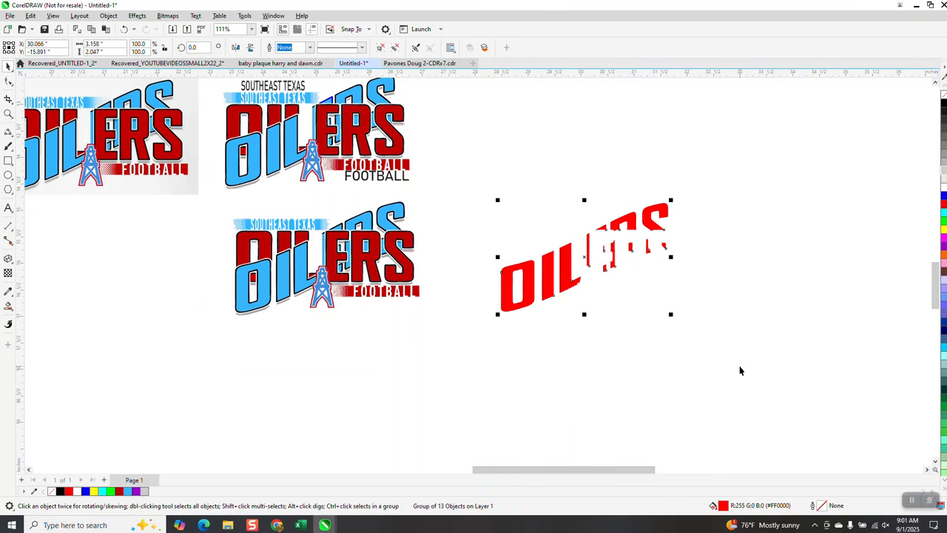
Step: Duplicate the red lettering group 5 inches to the right and give the copy no fill and a black hairline outline
key("ctrl+d")
scroll(739, 365, "down", 1)
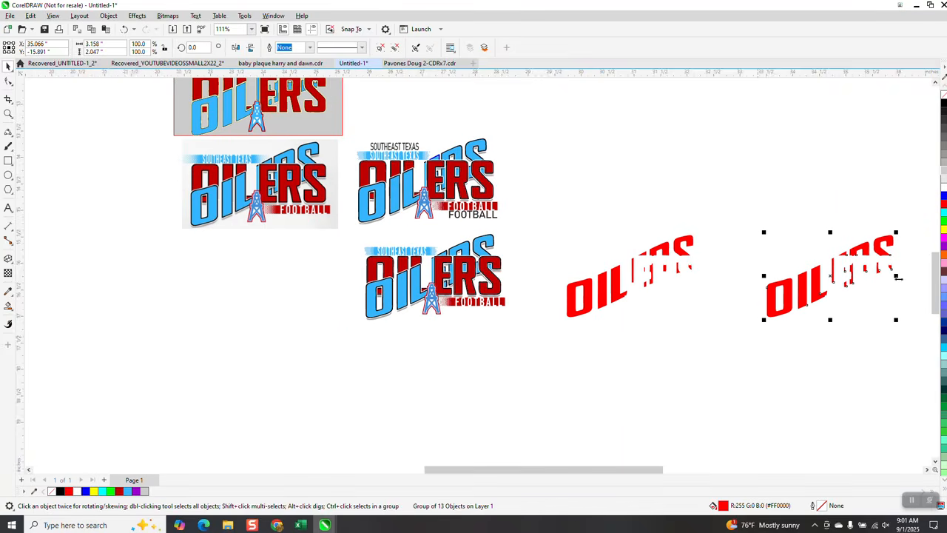
left_click(943, 95)
right_click(944, 103)
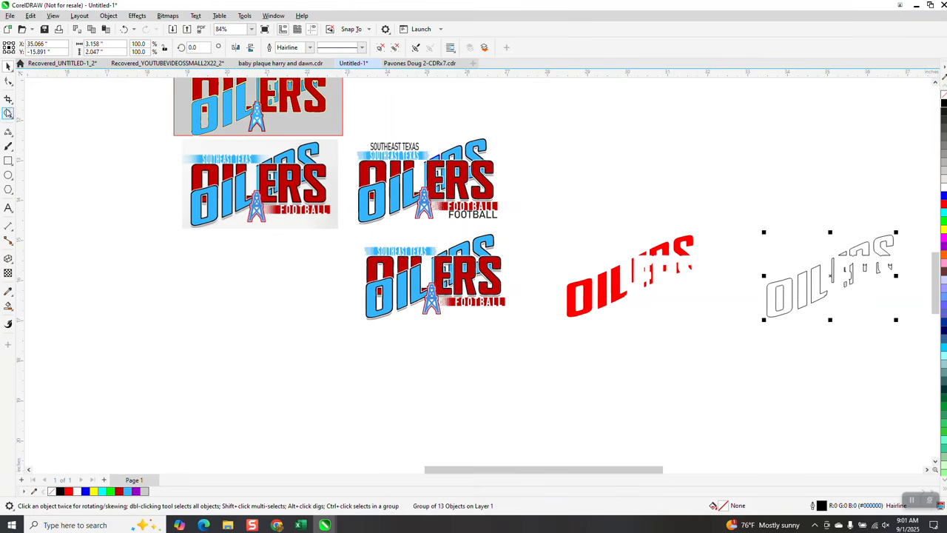
Step: Examine the black and white borders around the slanted blue letters in the original bitmap logo
left_click(9, 113)
left_click_drag(225, 153, 285, 183)
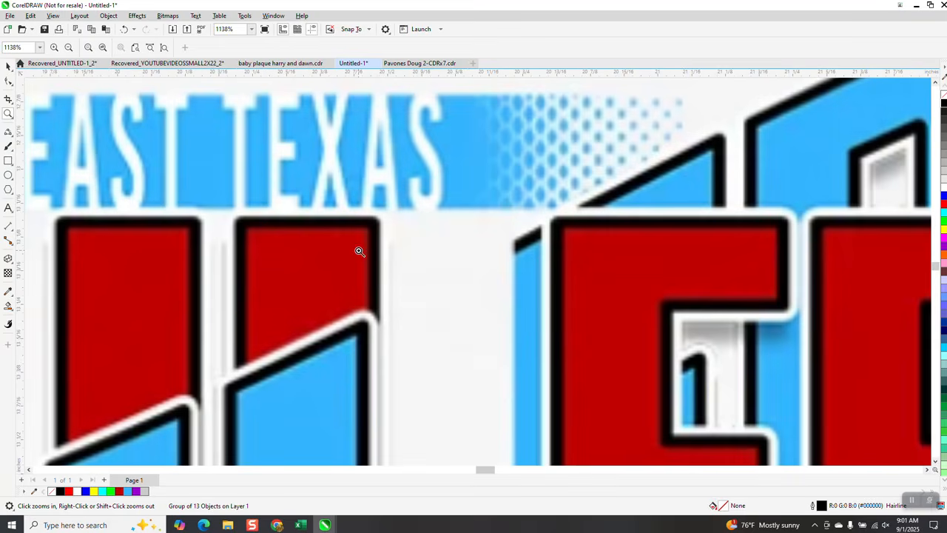
scroll(357, 253, "down", 3)
scroll(311, 310, "down", 2)
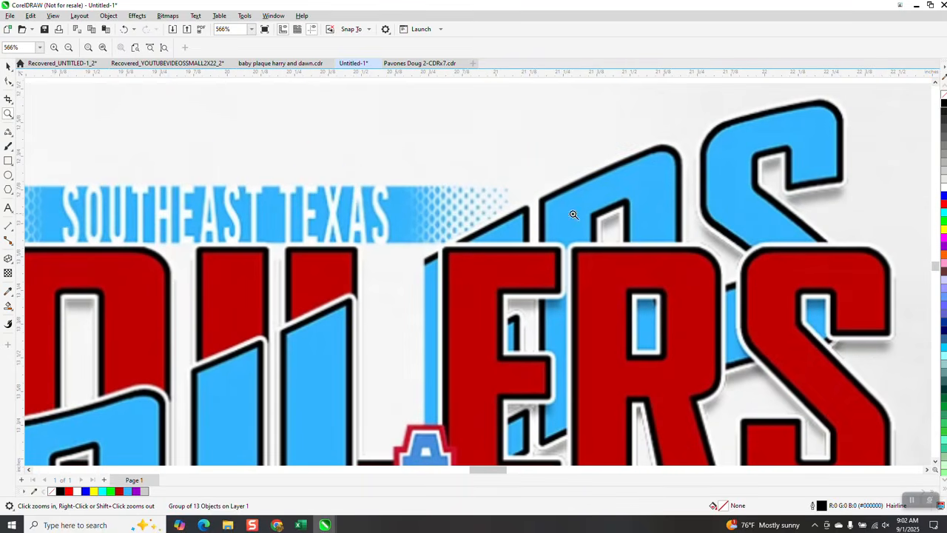
scroll(544, 243, "down", 1)
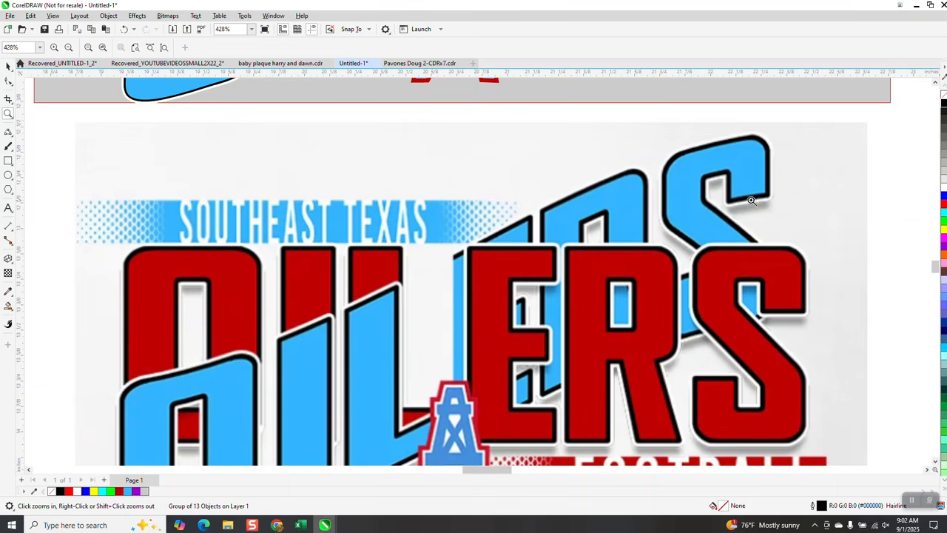
scroll(322, 173, "down", 2)
scroll(91, 146, "down", 3)
scroll(372, 211, "down", 2)
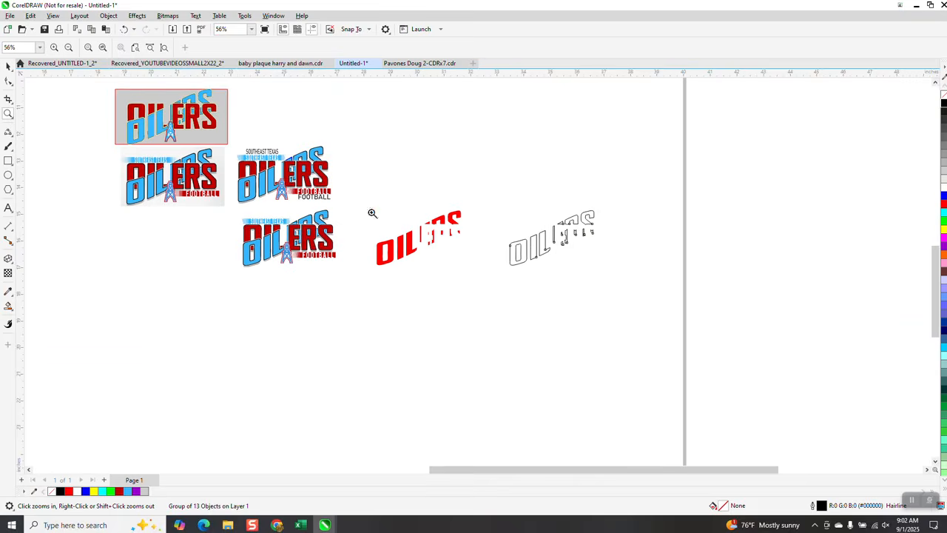
Step: Apply an outside contour with 2 steps and a 0.02" offset to the outlined OILERS group
left_click(8, 66)
left_click_drag(477, 195, 655, 305)
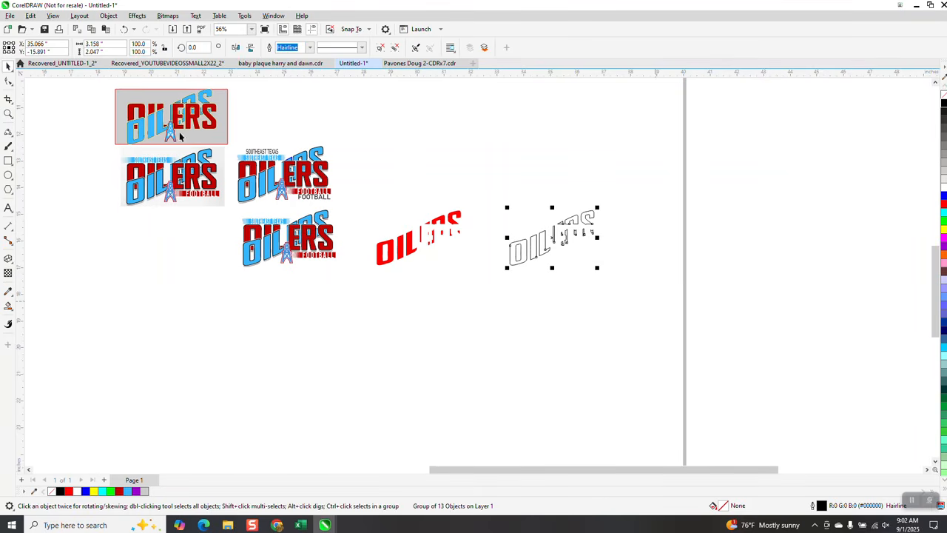
left_click(8, 113)
left_click_drag(501, 200, 634, 303)
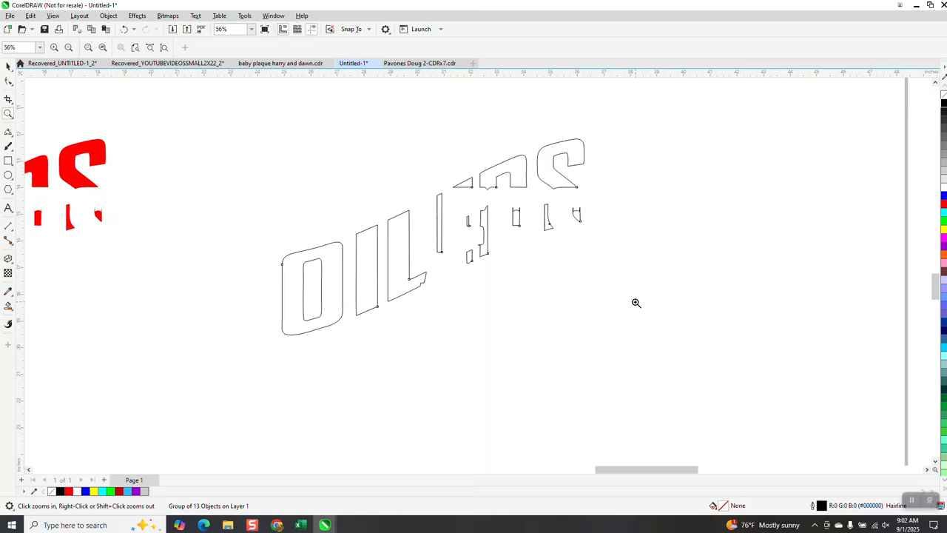
left_click(139, 15)
left_click(156, 240)
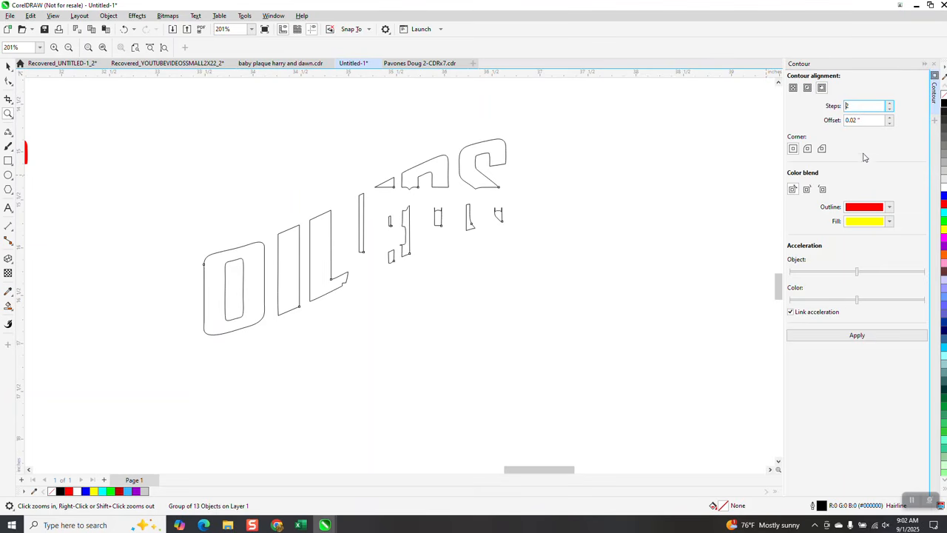
left_click(856, 336)
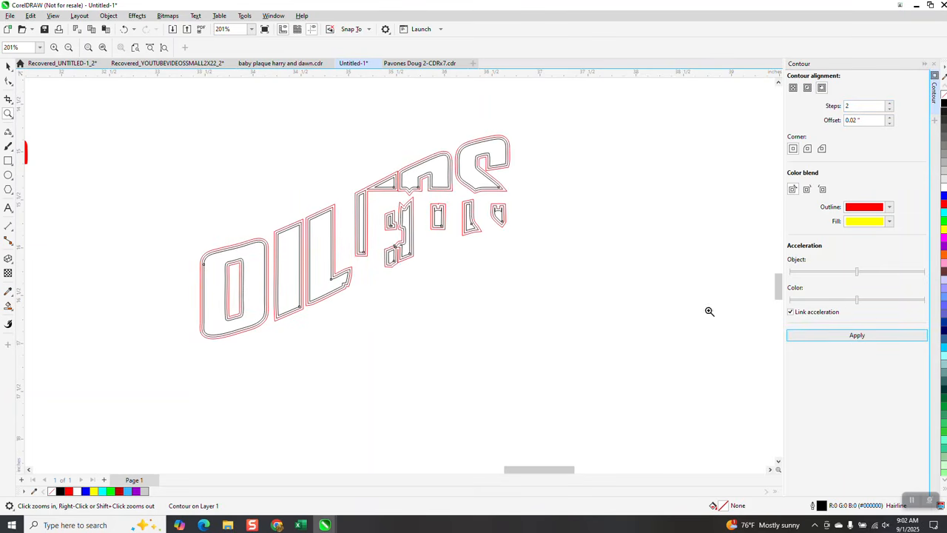
Step: Set the Smart Fill colour to black for filling the contoured lettering
left_click(8, 114)
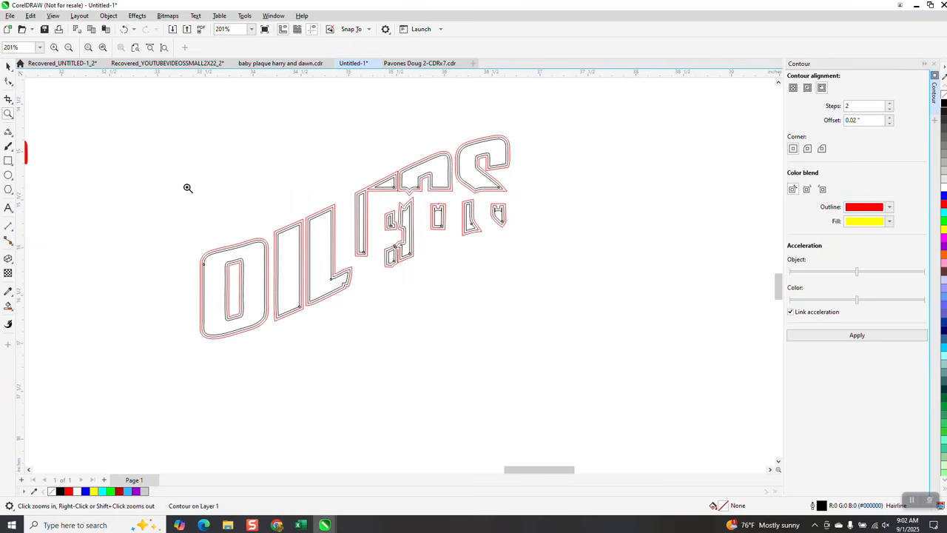
right_click(256, 142)
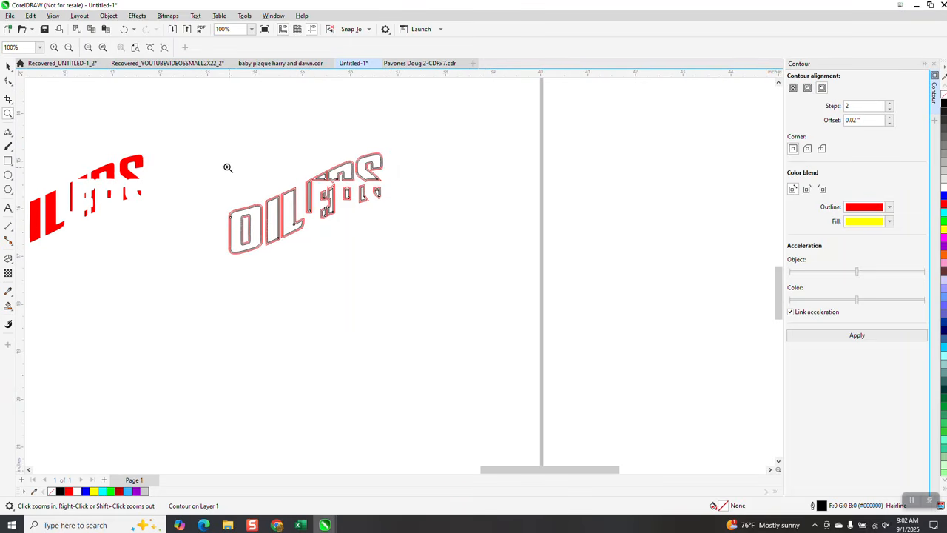
left_click(9, 67)
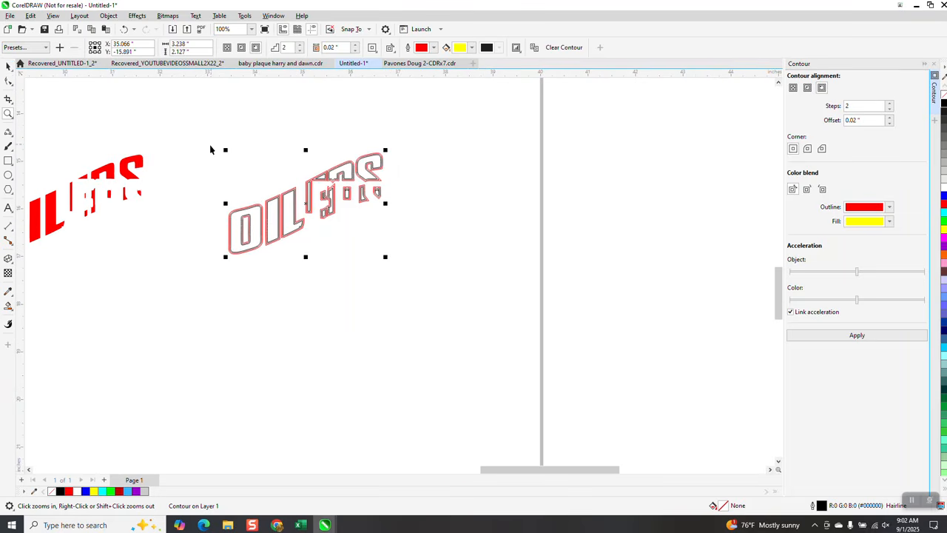
left_click(8, 114)
left_click_drag(208, 145, 454, 304)
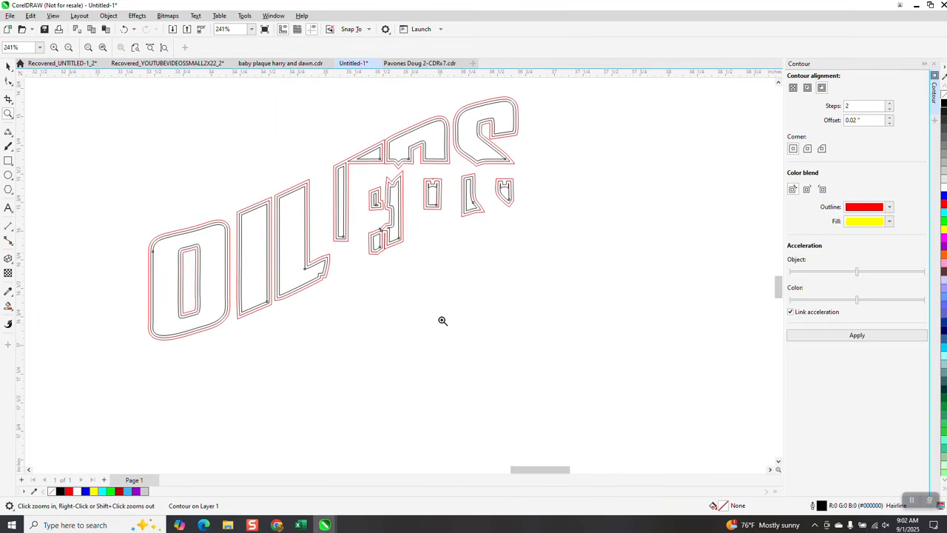
left_click(8, 306)
left_click(112, 48)
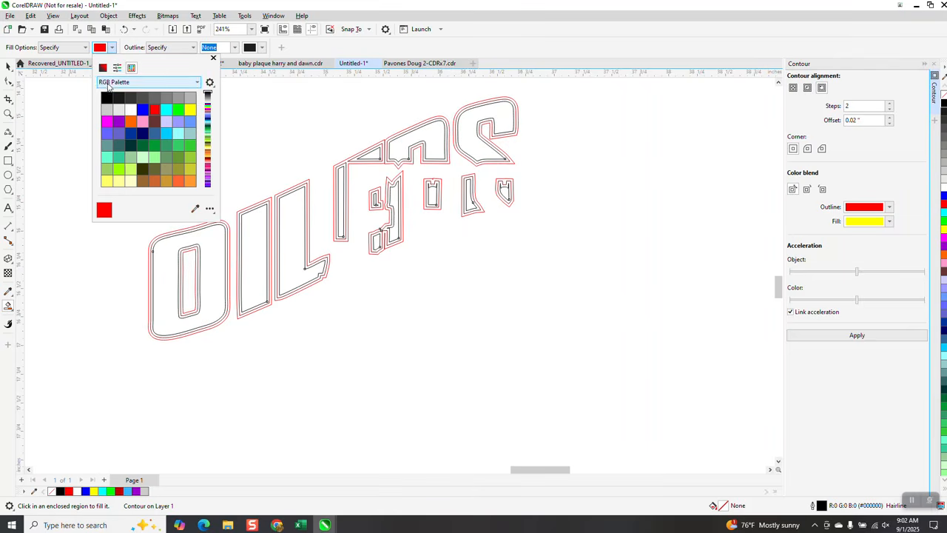
left_click(106, 98)
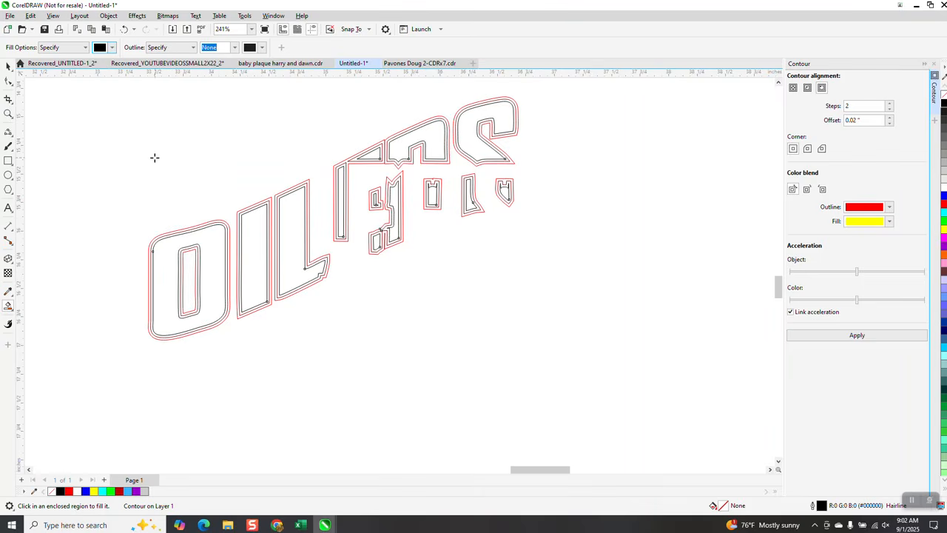
Step: Smart Fill in black the inner contour bands around the O, its counter, the I and the L
scroll(161, 192, "down", 2)
left_click(8, 113)
left_click_drag(149, 197, 375, 324)
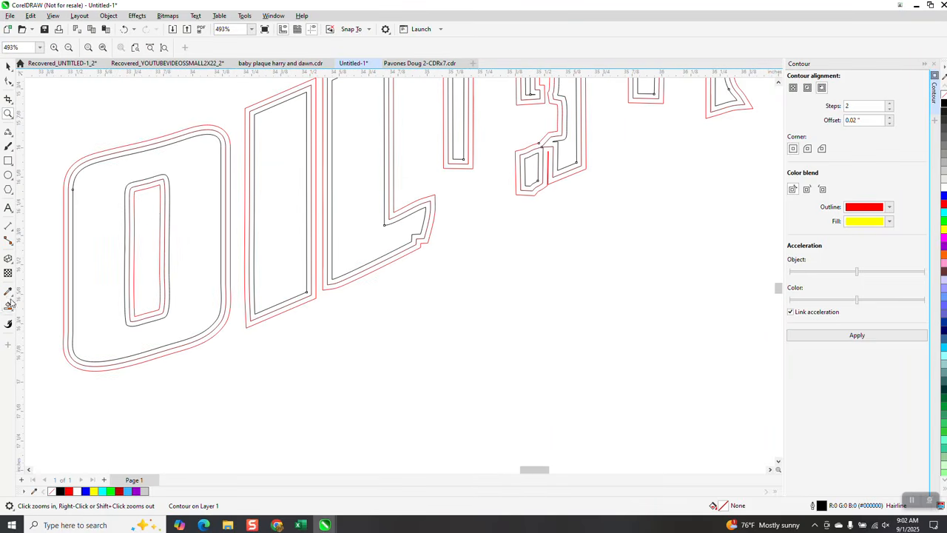
left_click(9, 306)
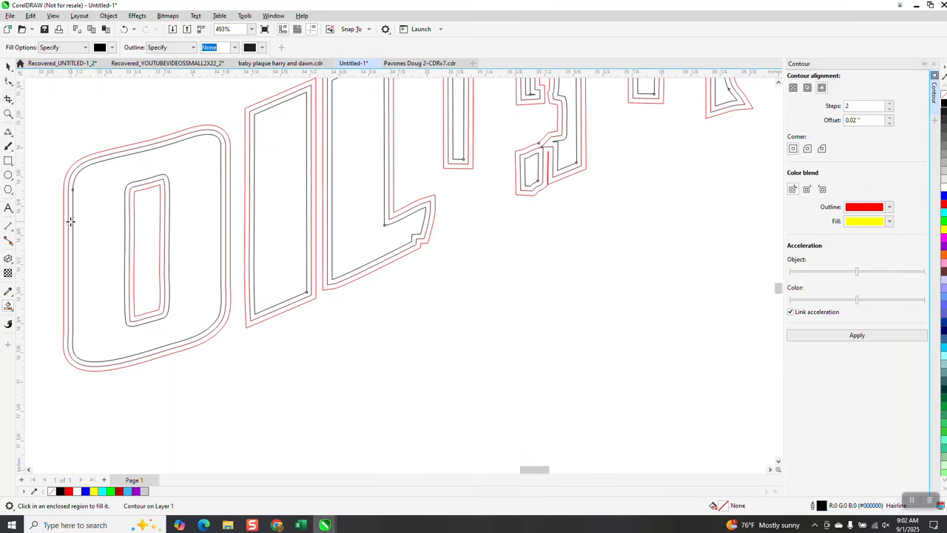
left_click(71, 221)
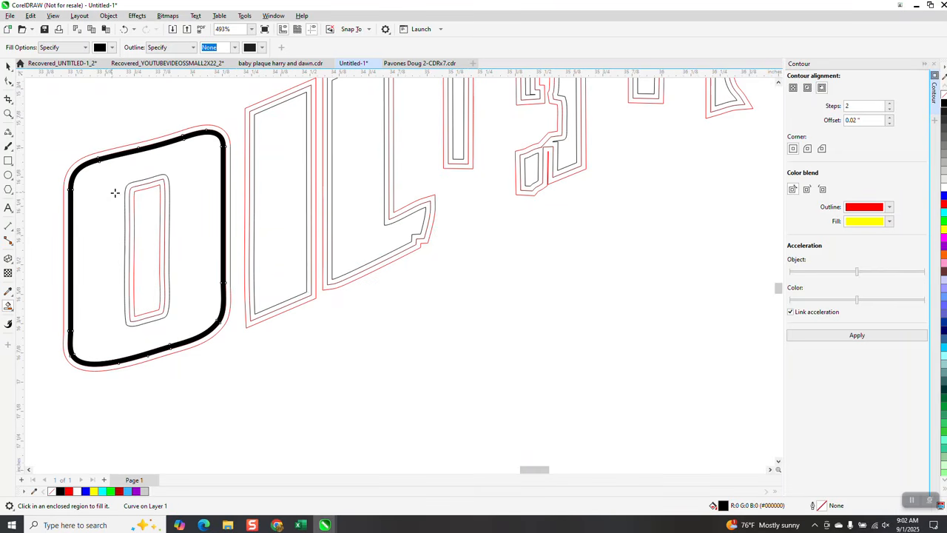
left_click(161, 192)
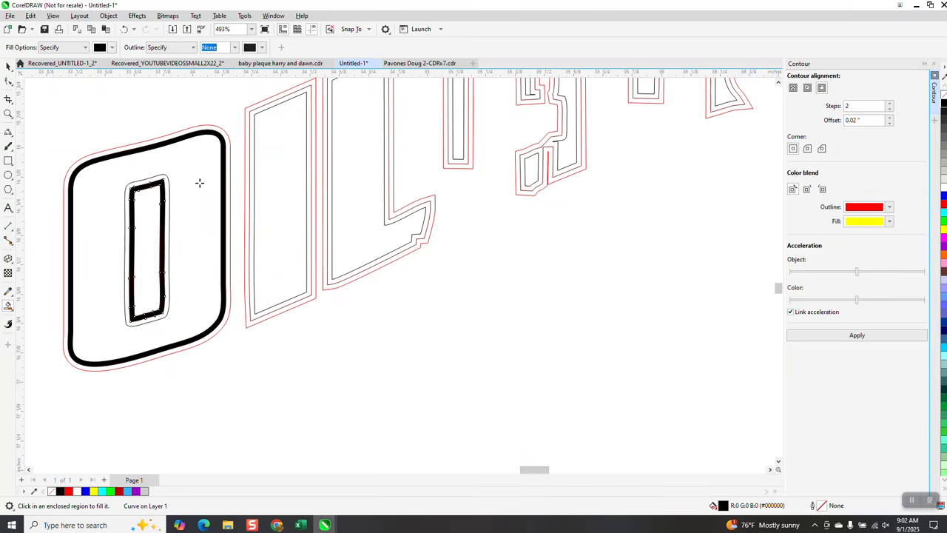
left_click(253, 156)
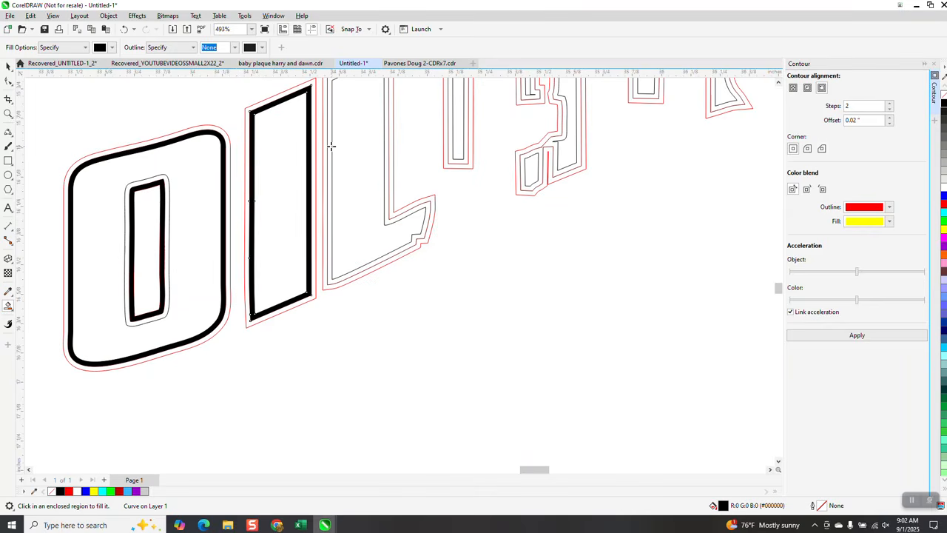
left_click(331, 146)
Step: Smart Fill in black the inner contour bands around the E's stem, middle, lower and top pieces and the adjoining R stem
scroll(413, 242, "down", 1)
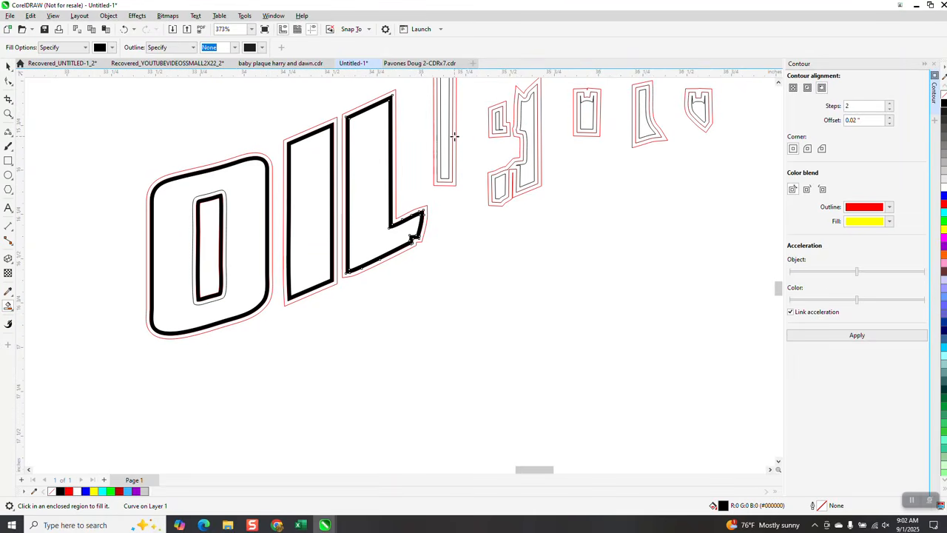
left_click(450, 134)
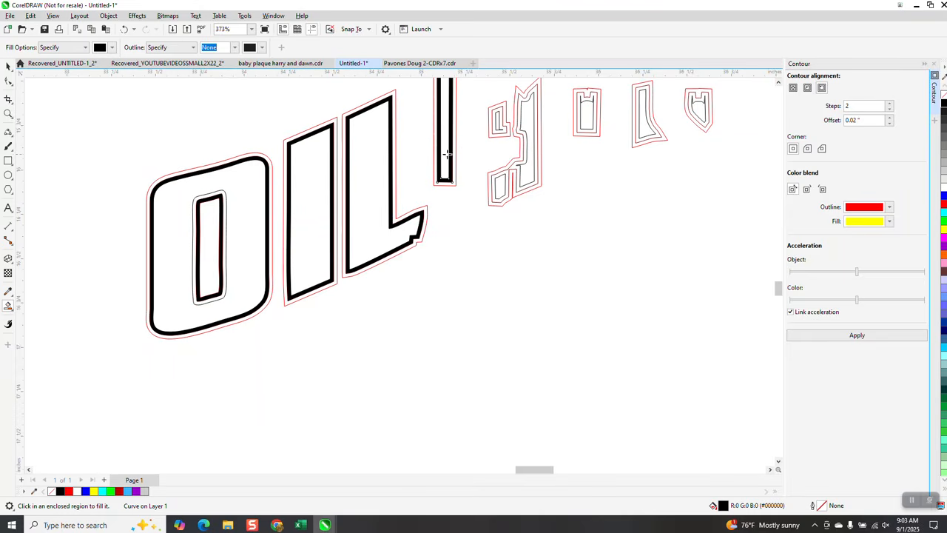
left_click(9, 113)
scroll(529, 264, "down", 2)
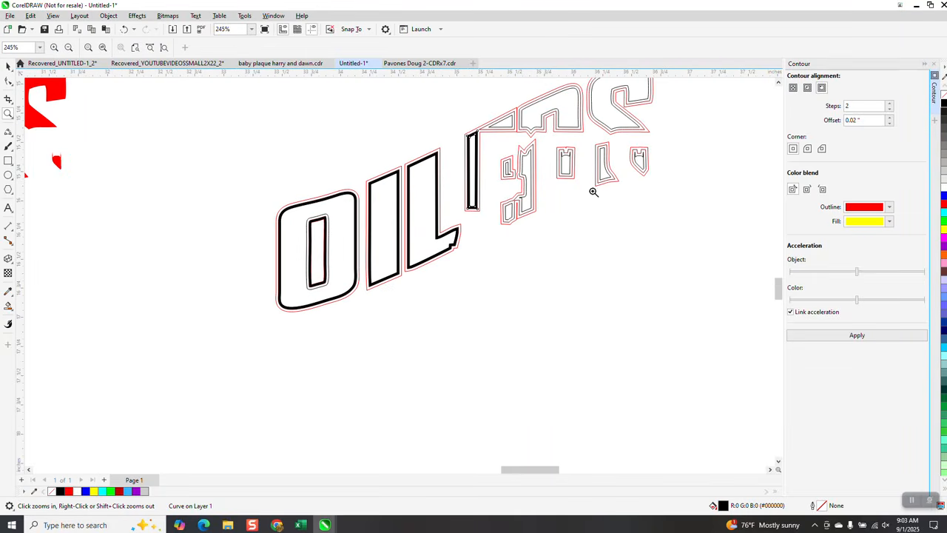
left_click_drag(469, 102, 666, 305)
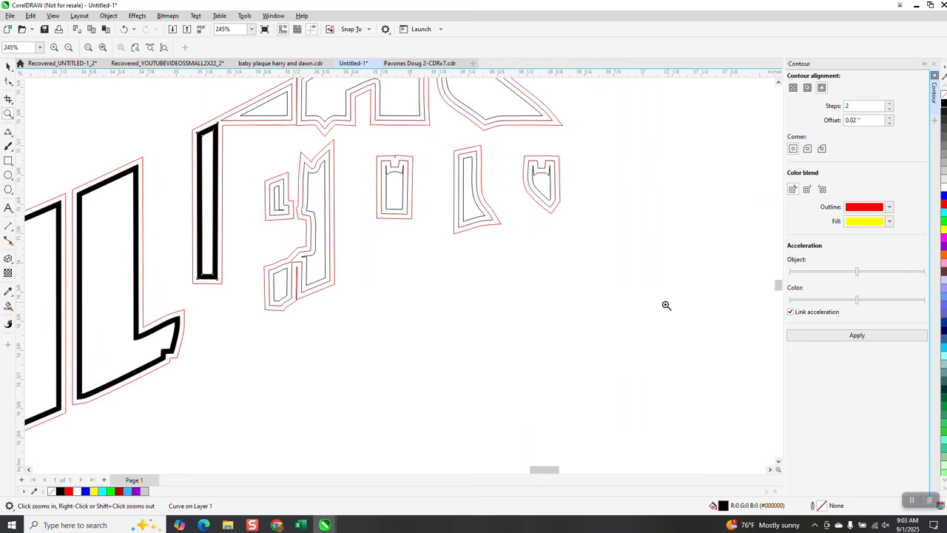
left_click(8, 304)
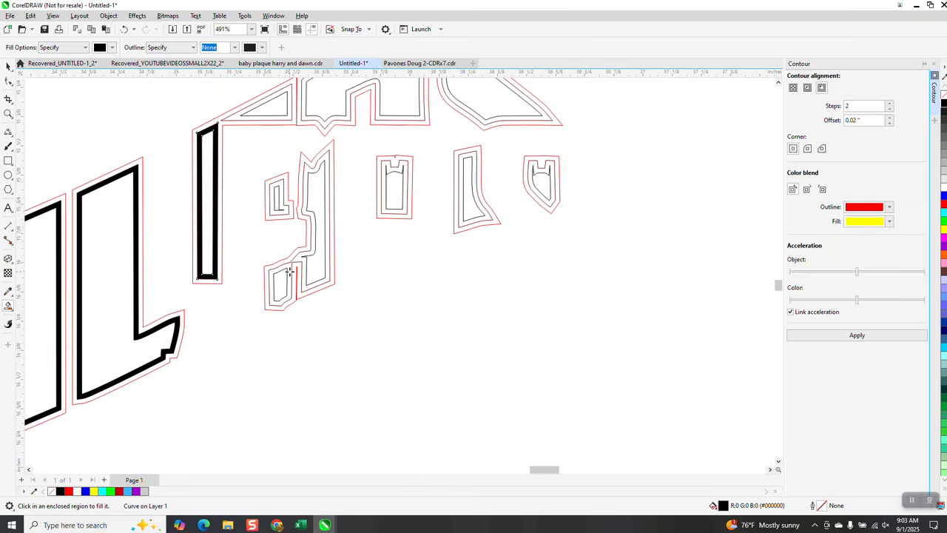
left_click(290, 271)
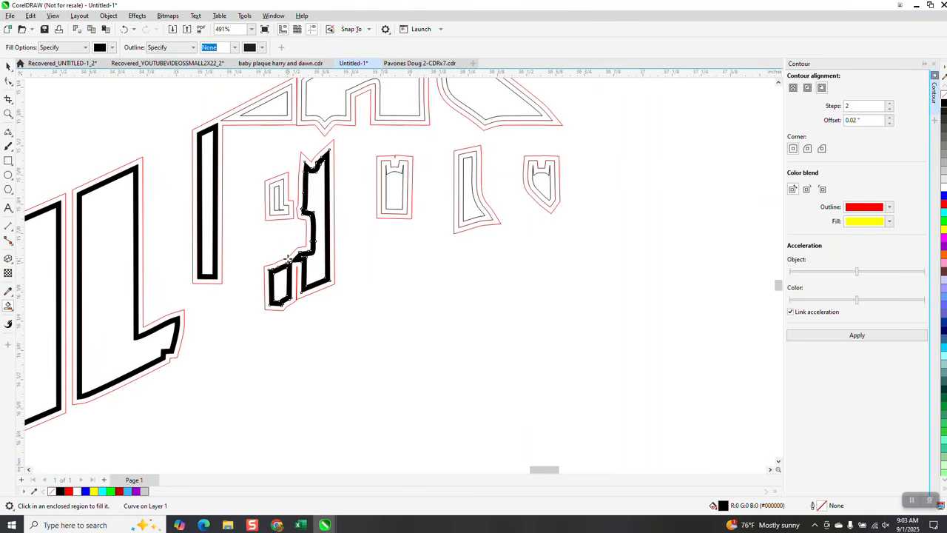
left_click(281, 205)
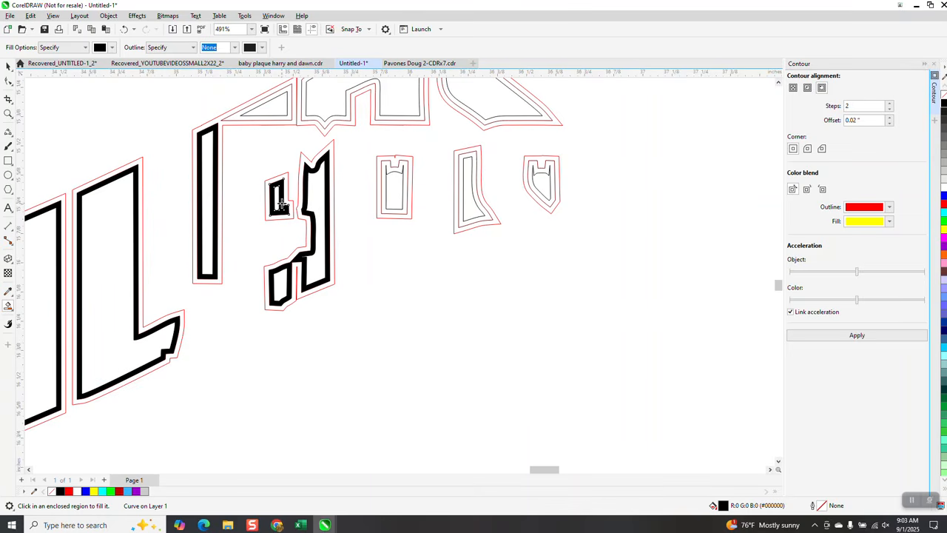
left_click(285, 114)
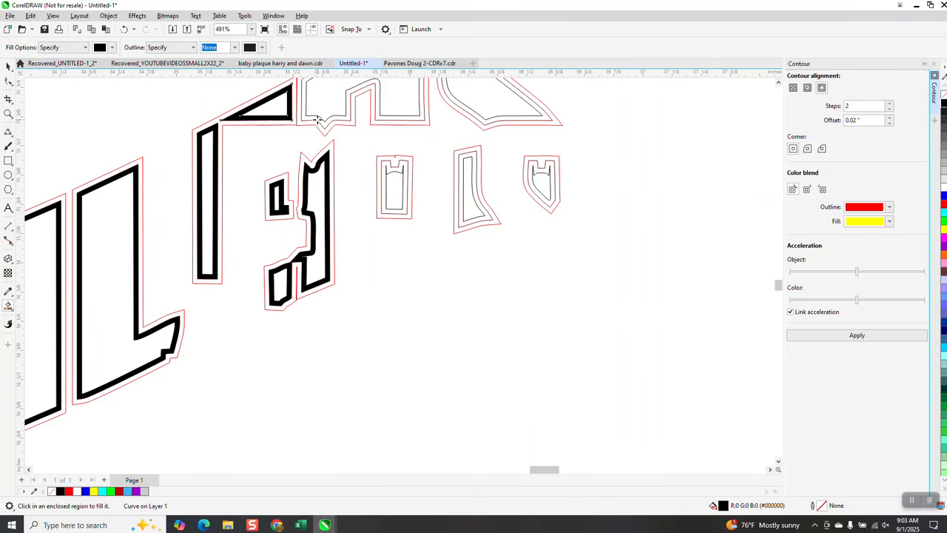
Step: Smart Fill in black the inner contour bands around the R's top, the S and the three small pieces beneath them
left_click(388, 121)
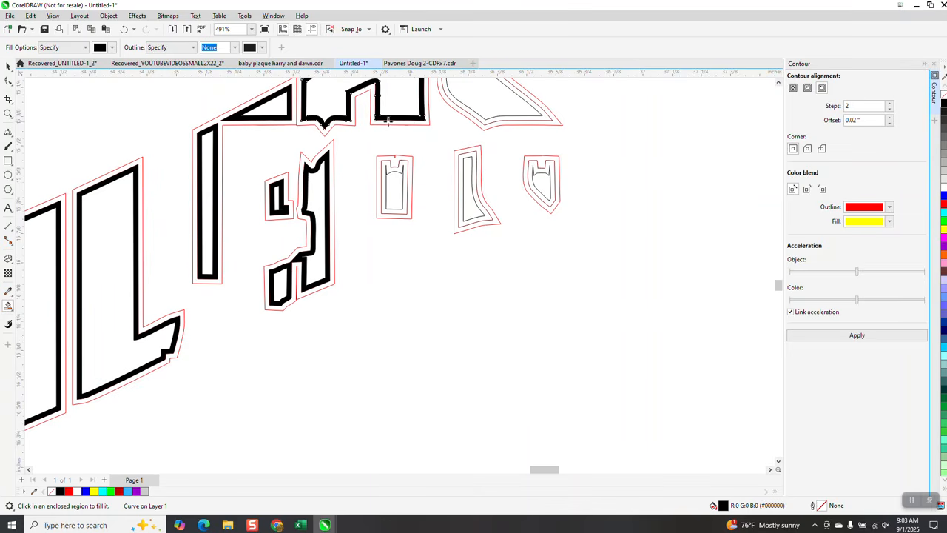
left_click(487, 121)
left_click(405, 164)
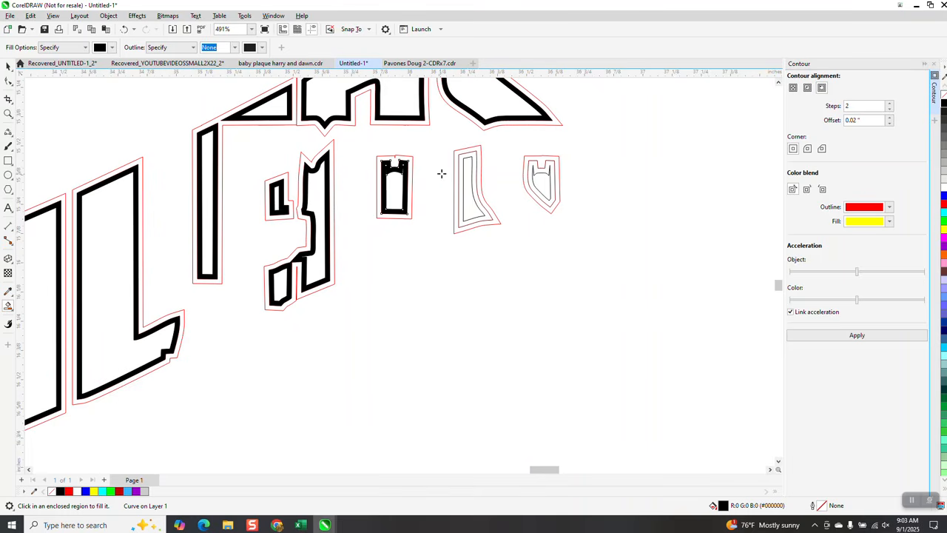
left_click(463, 167)
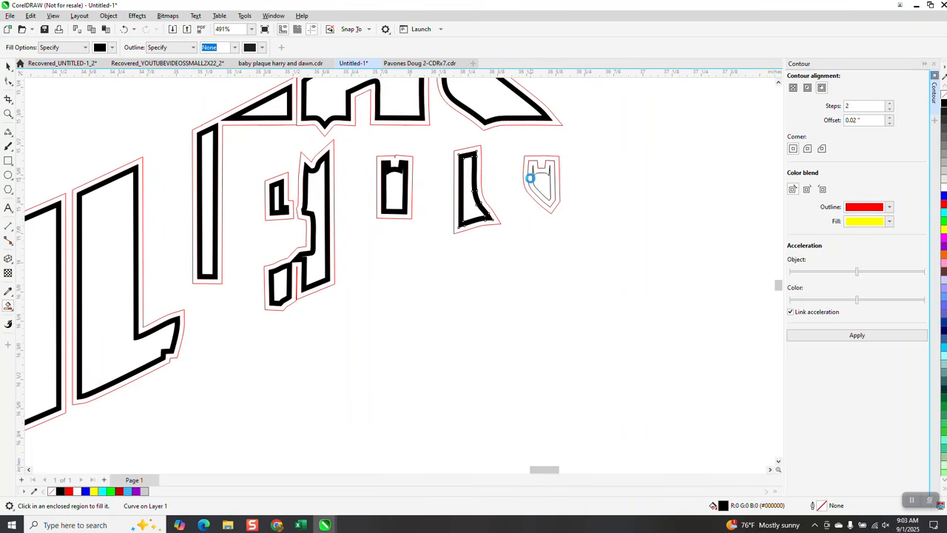
left_click(530, 178)
Step: Set the Smart Fill colour to white
scroll(592, 320, "down", 3)
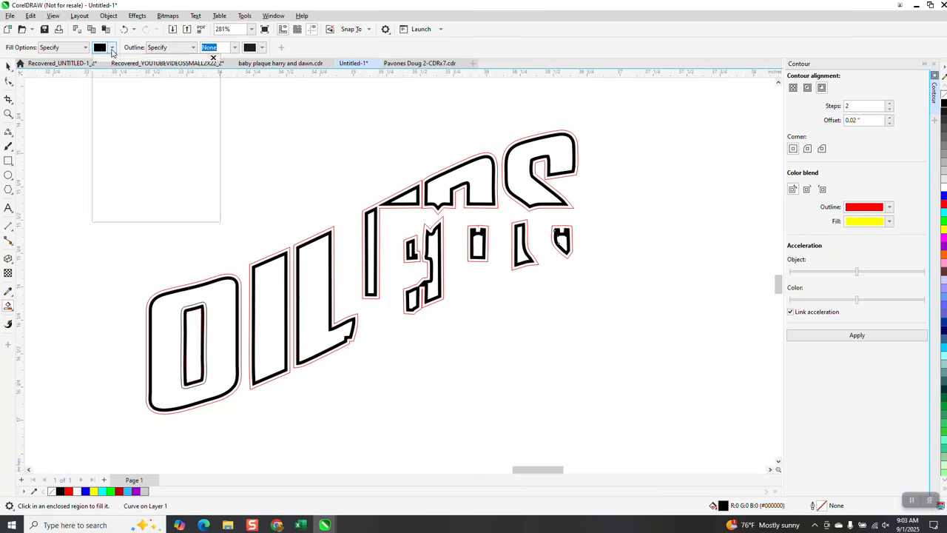
left_click(113, 48)
left_click(130, 110)
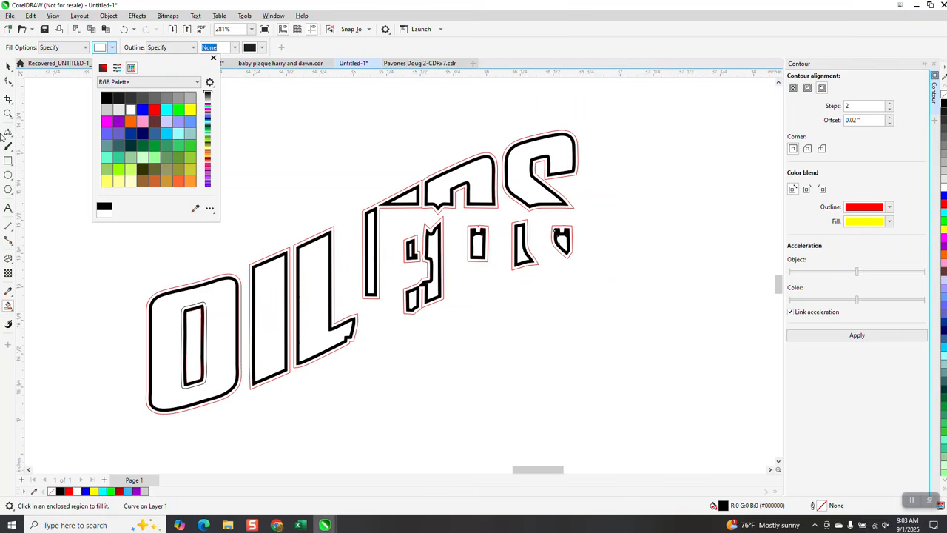
left_click(8, 67)
left_click_drag(107, 167, 658, 414)
left_click_drag(358, 183, 391, 120)
left_click(126, 29)
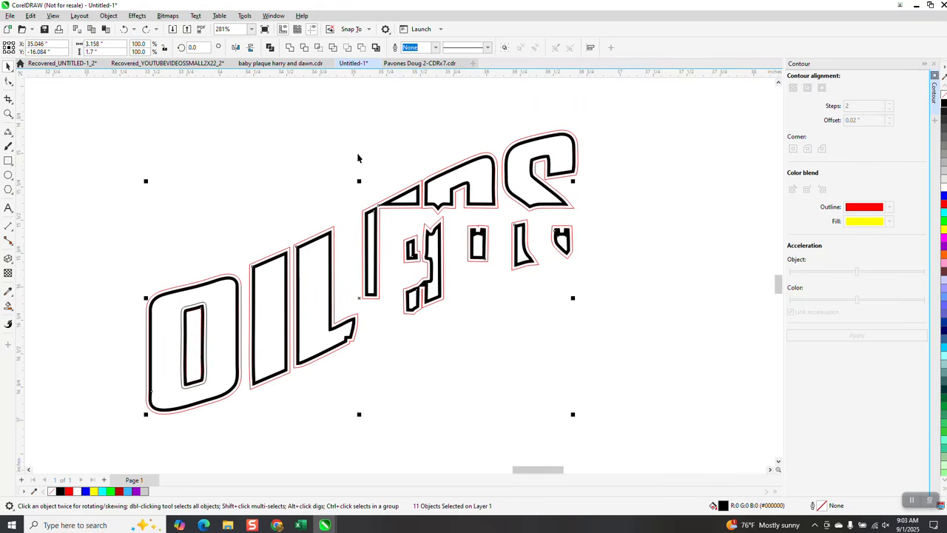
left_click_drag(359, 181, 394, 101)
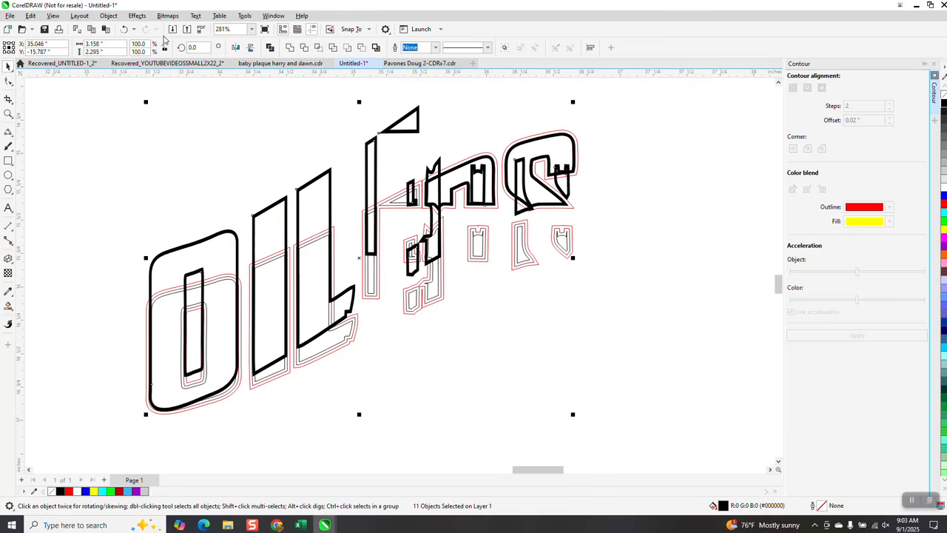
left_click(125, 29)
left_click(649, 287)
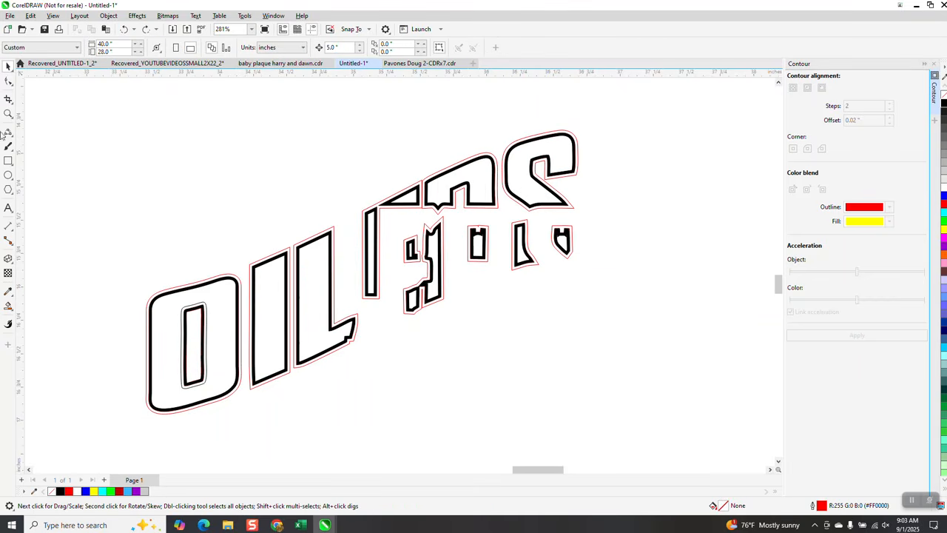
Step: Place a green-filled rectangle about 4.9" by 2.3" behind the contoured OILERS lettering as a contrasting background
left_click(8, 161)
left_click_drag(79, 125, 733, 433)
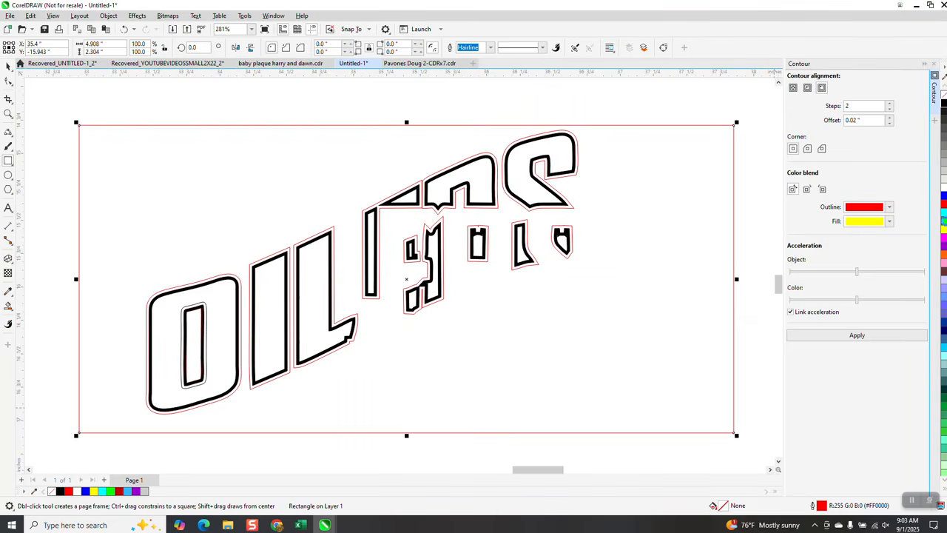
left_click(110, 490)
left_click(108, 16)
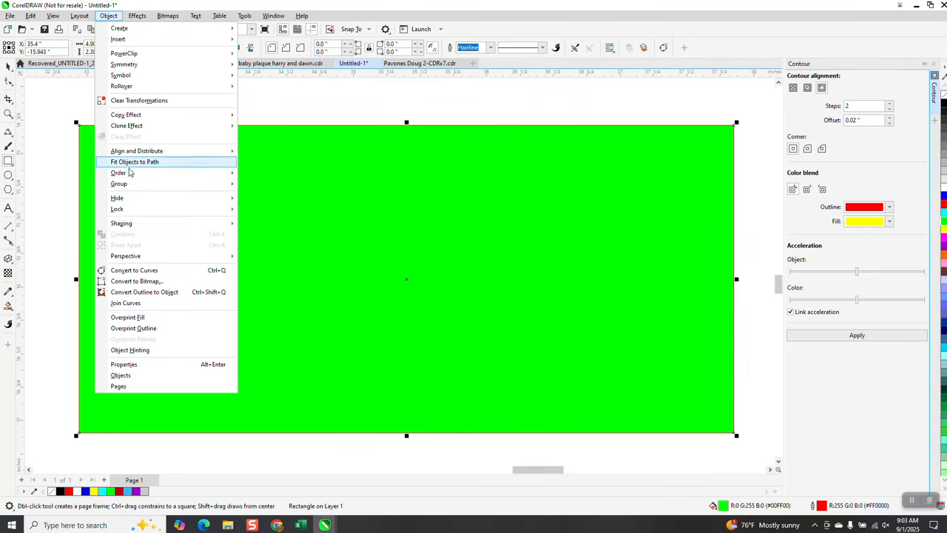
mouse_move(127, 173)
left_click(271, 185)
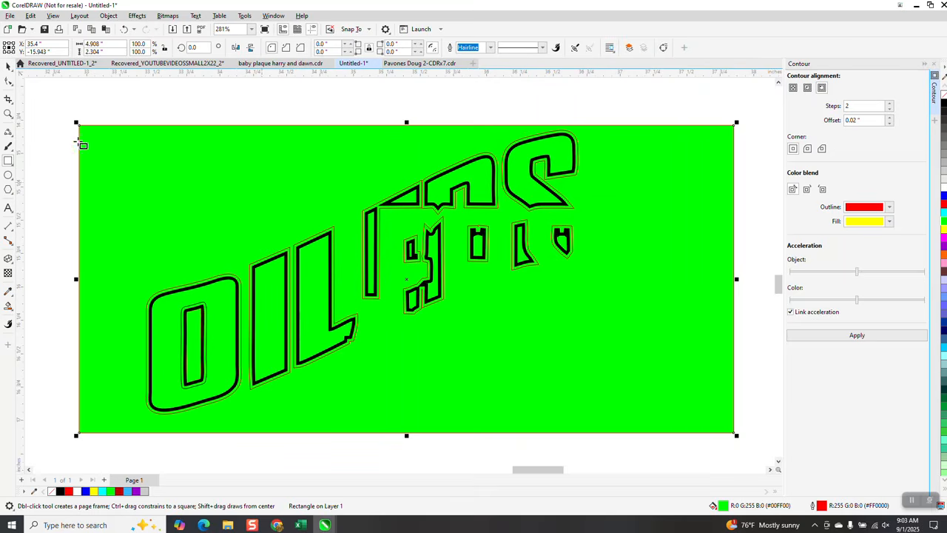
Step: Smart Fill in white the outer contour bands around the O, the I and the O's counter
left_click(8, 113)
left_click_drag(121, 266, 283, 394)
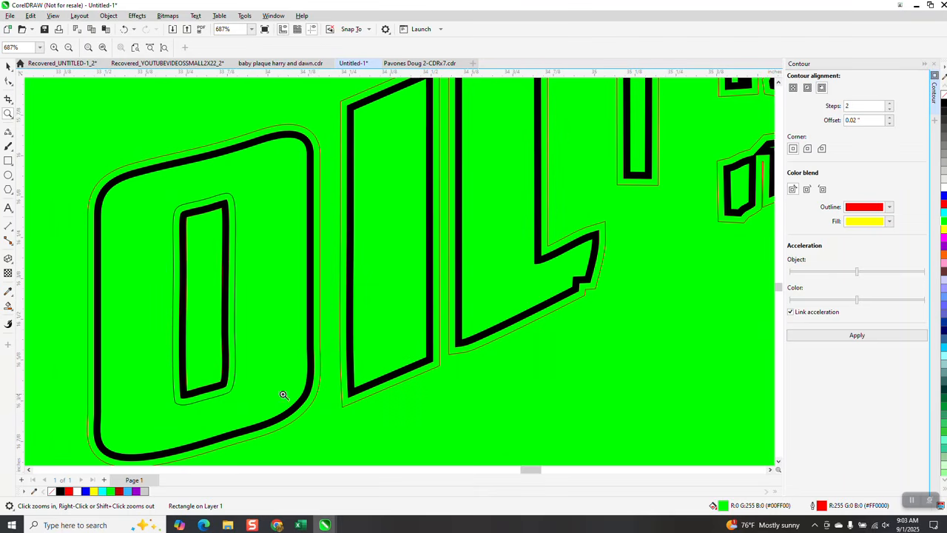
left_click(8, 306)
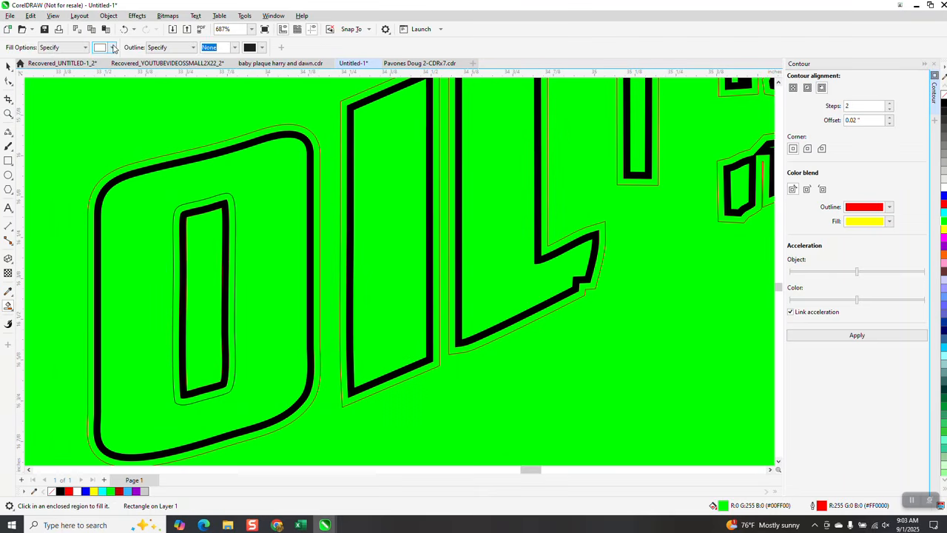
left_click(113, 47)
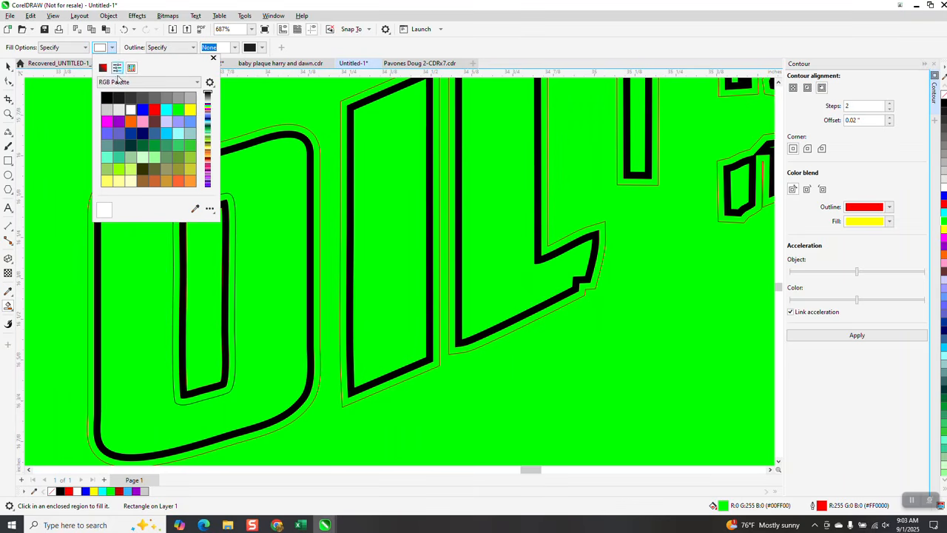
left_click(254, 140)
left_click(252, 137)
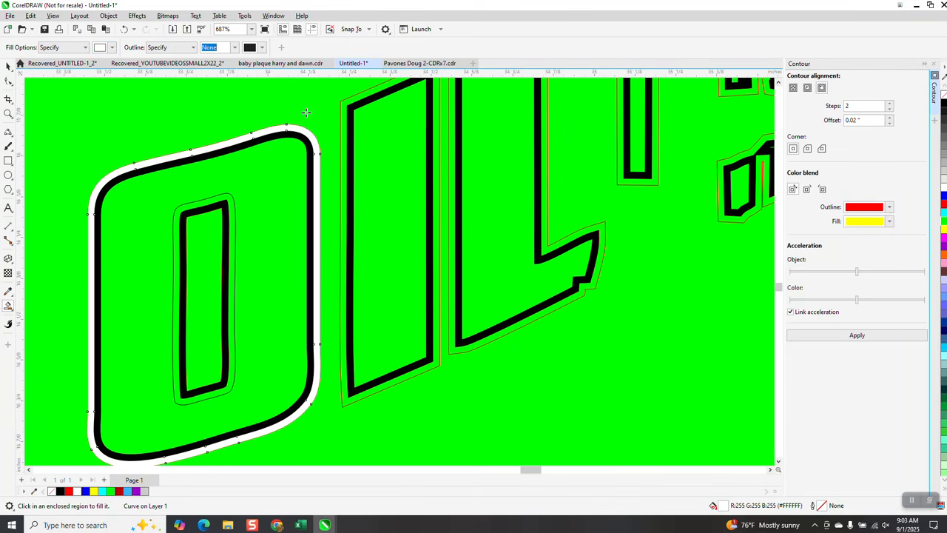
left_click(362, 96)
scroll(178, 244, "down", 2)
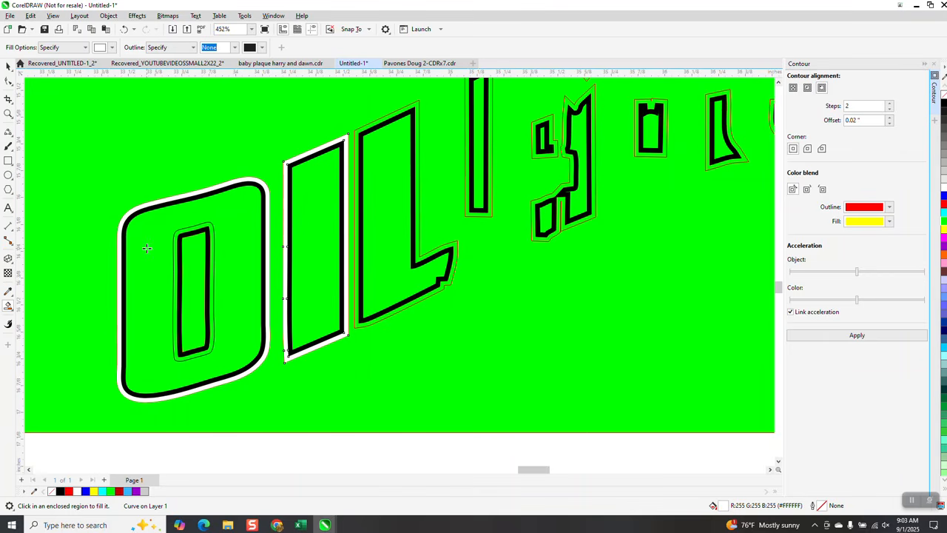
left_click(213, 238)
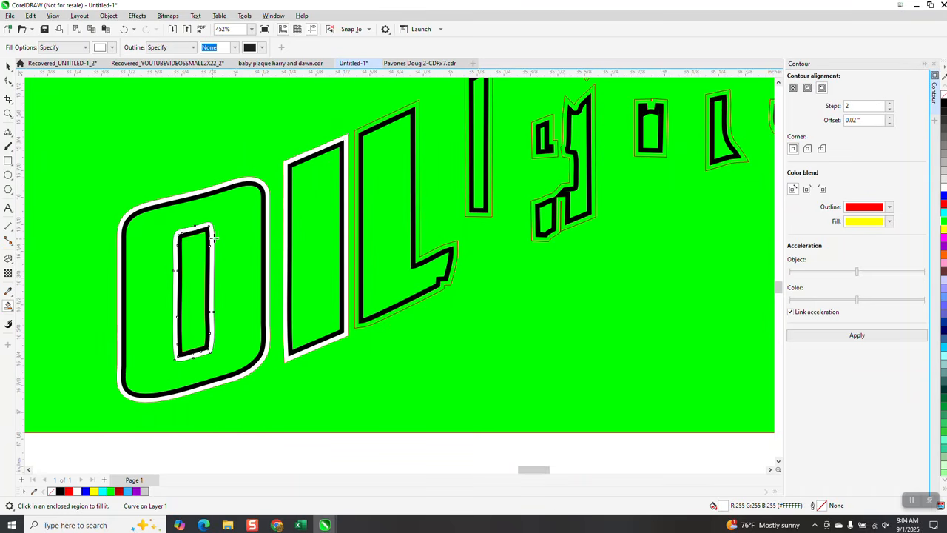
Step: Smart Fill in white the outer contour bands around the L, the E's stem and the E's remaining pieces with the adjoining R stem
left_click(363, 130)
left_click(472, 142)
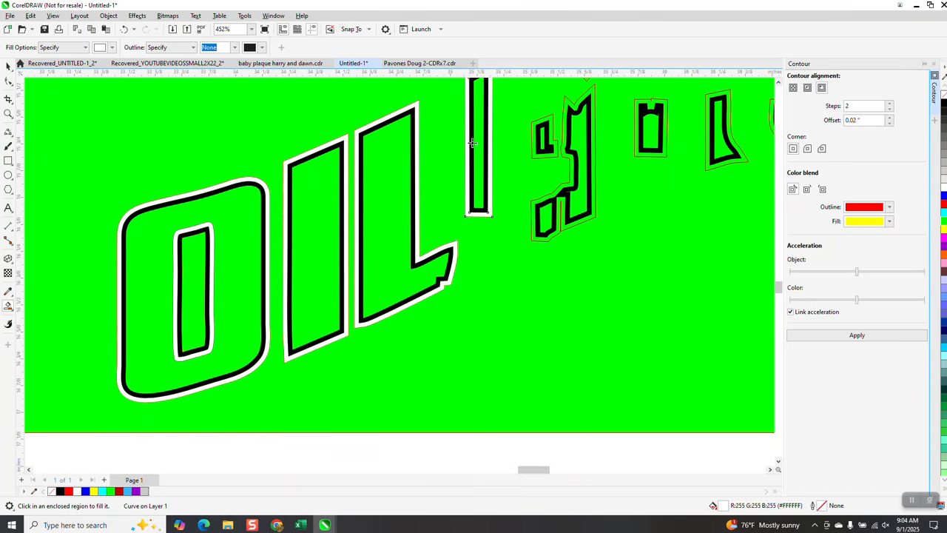
left_click(552, 155)
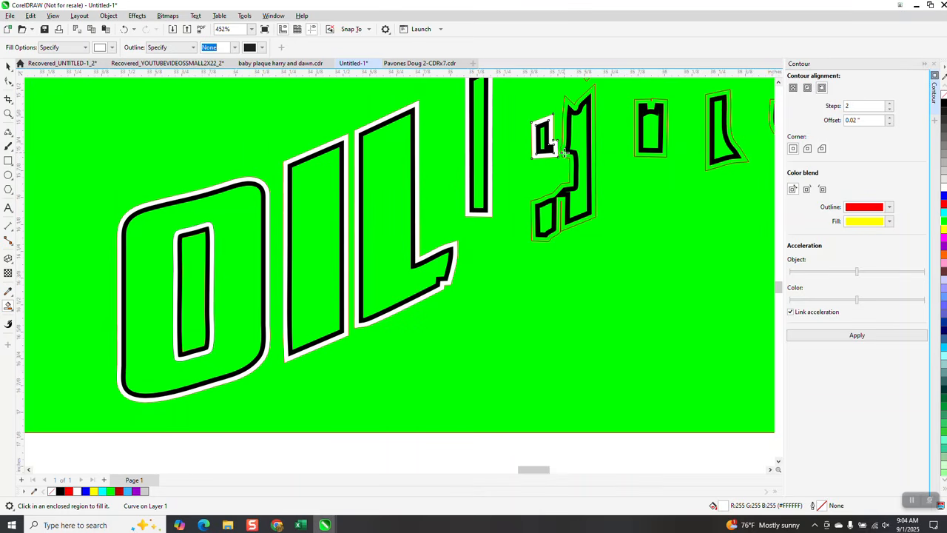
left_click(563, 153)
Step: Smart Fill in white the outer contour bands around the R's top, the S and the three small pieces beneath them
scroll(494, 275, "down", 2)
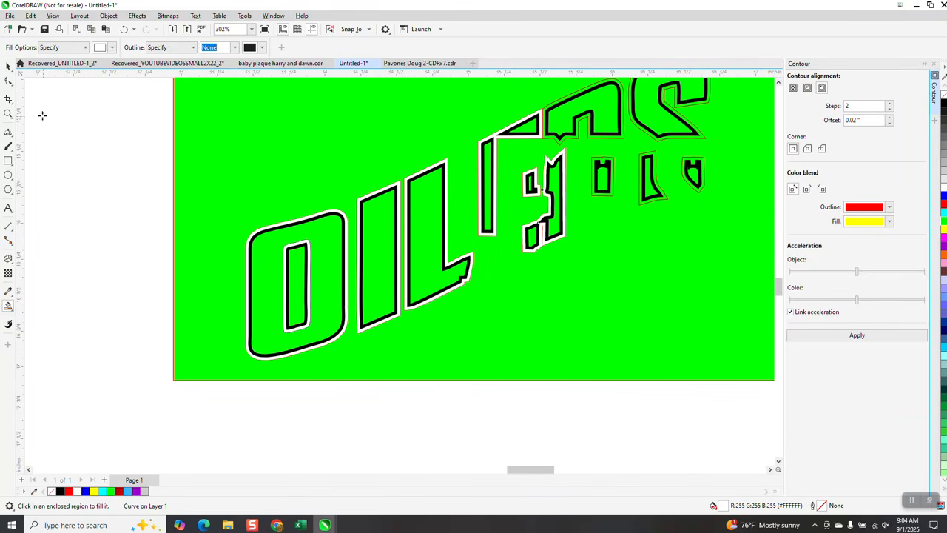
left_click(8, 113)
left_click_drag(530, 97, 775, 284)
left_click(8, 305)
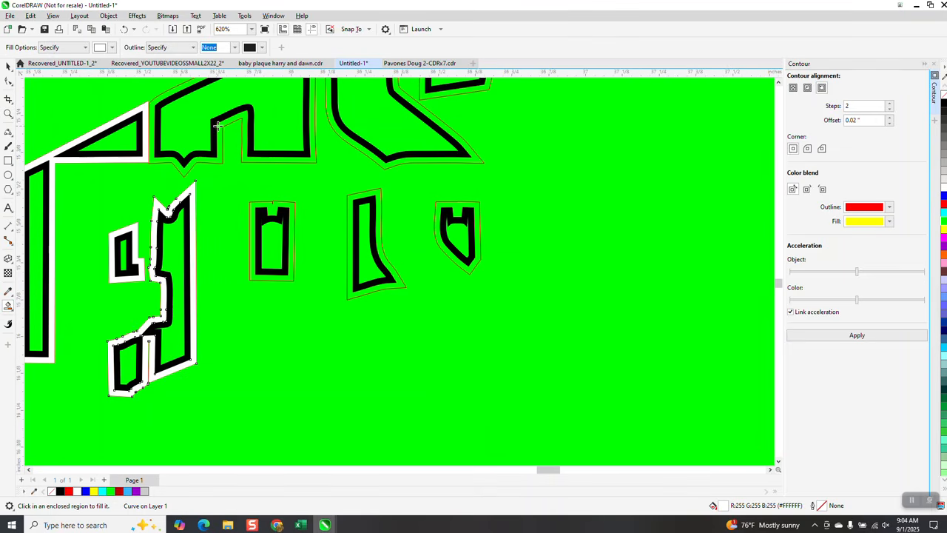
left_click(218, 126)
left_click(364, 150)
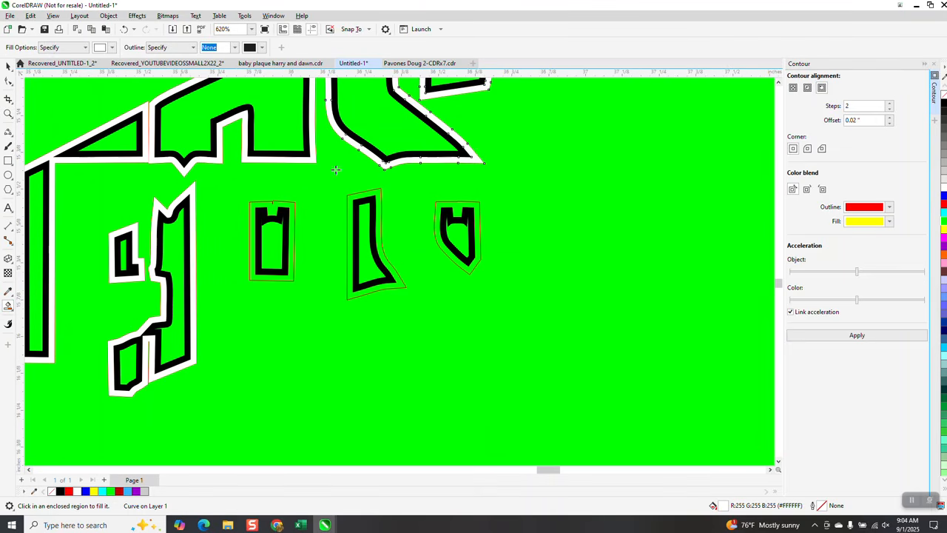
left_click(290, 204)
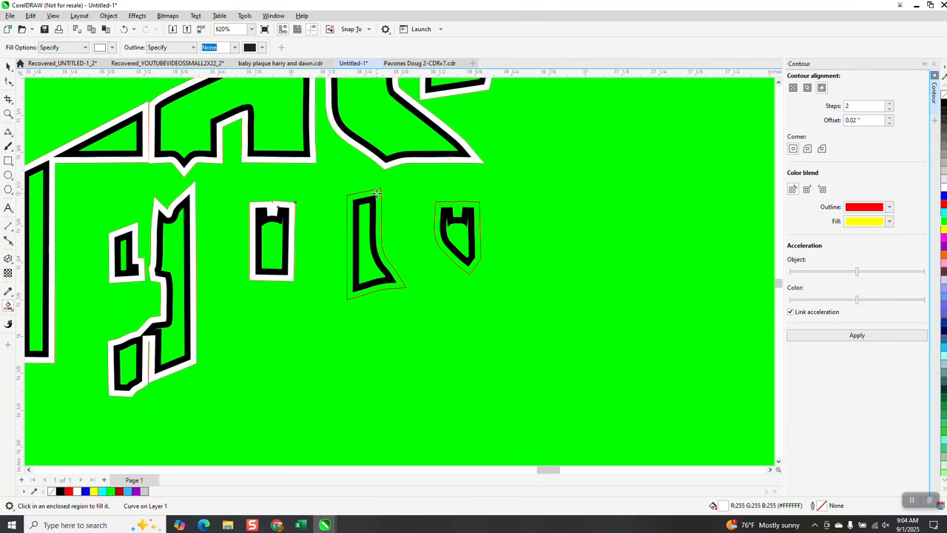
left_click(378, 194)
left_click(474, 211)
Step: Select the black and white border pieces without the green rectangle and move them 5" left onto the red OILERS lettering
scroll(478, 288, "down", 2)
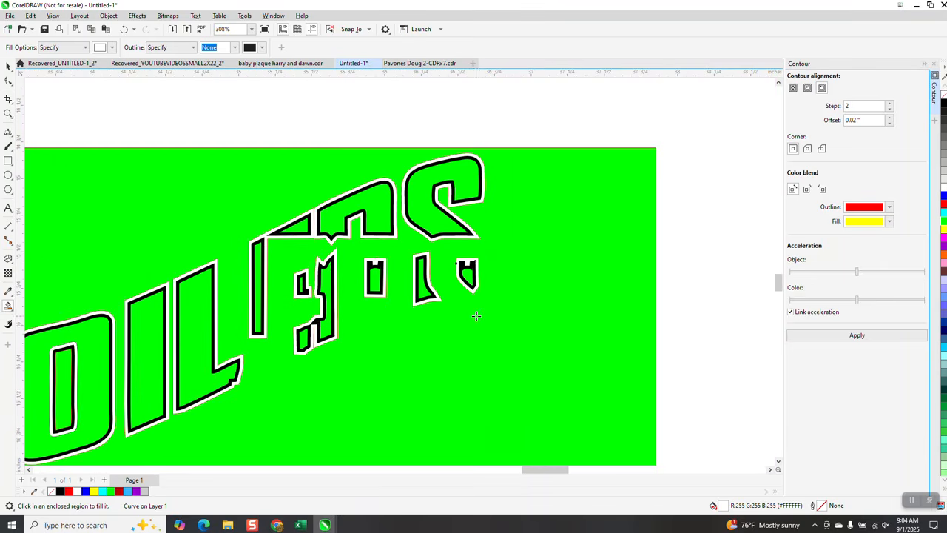
scroll(487, 299, "down", 1)
left_click(8, 66)
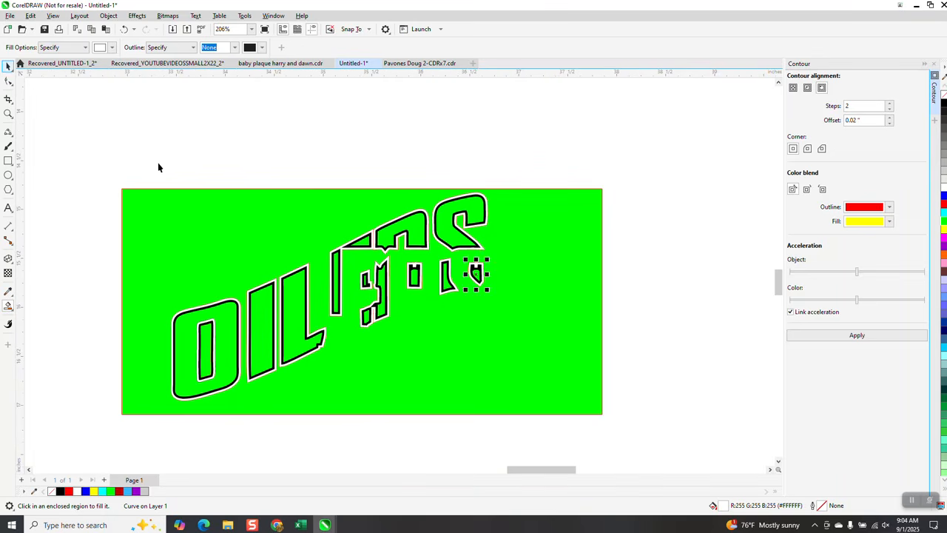
left_click_drag(146, 169, 538, 440)
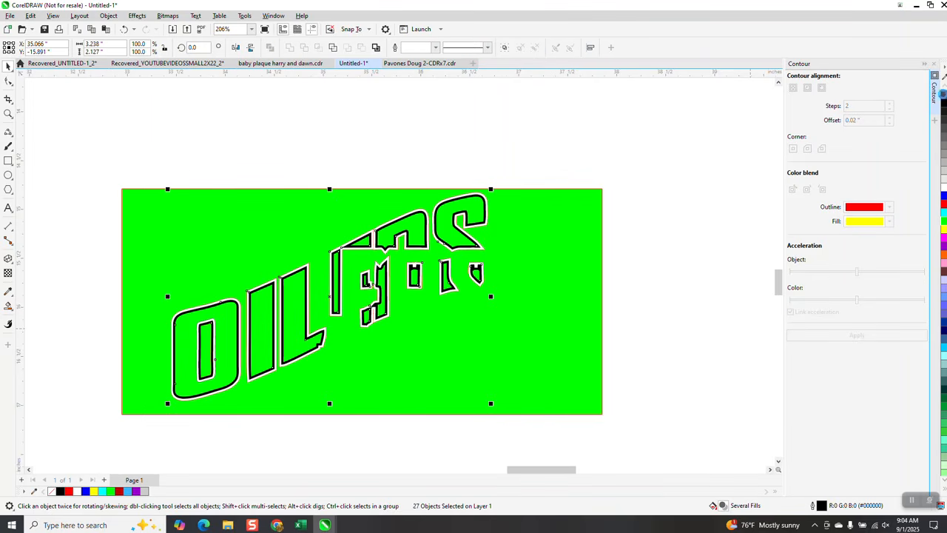
scroll(554, 214, "down", 3)
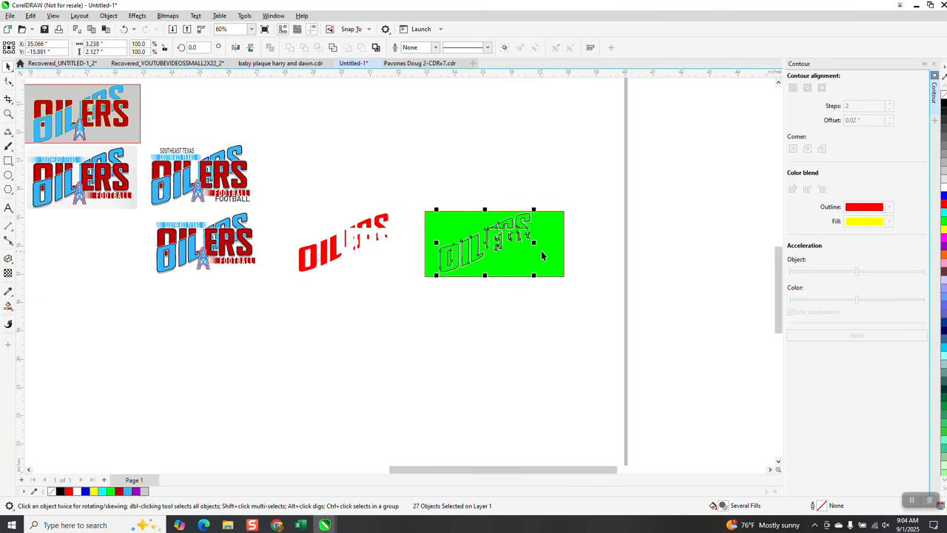
key("Left")
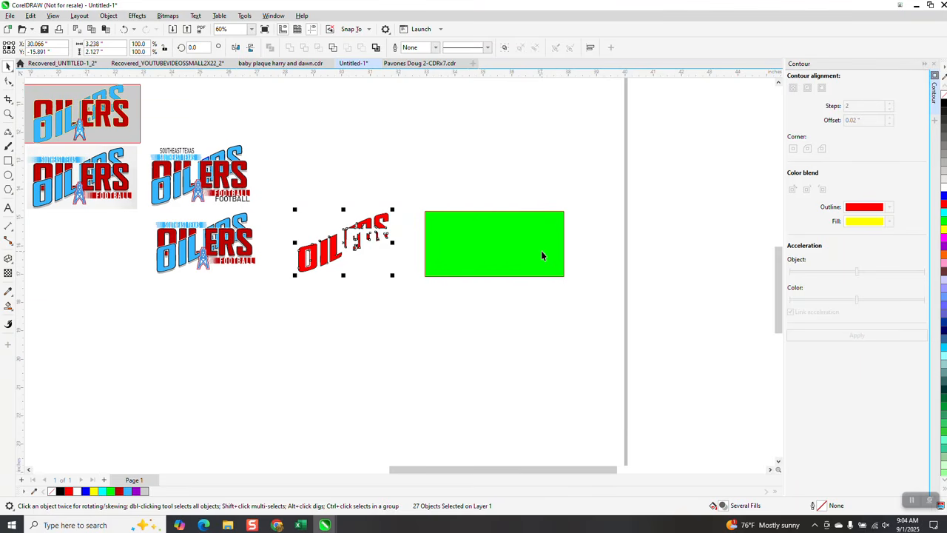
Step: Move the green rectangle left behind the bordered red lettering and inspect the black and white borders up close
left_click_drag(541, 248, 415, 264)
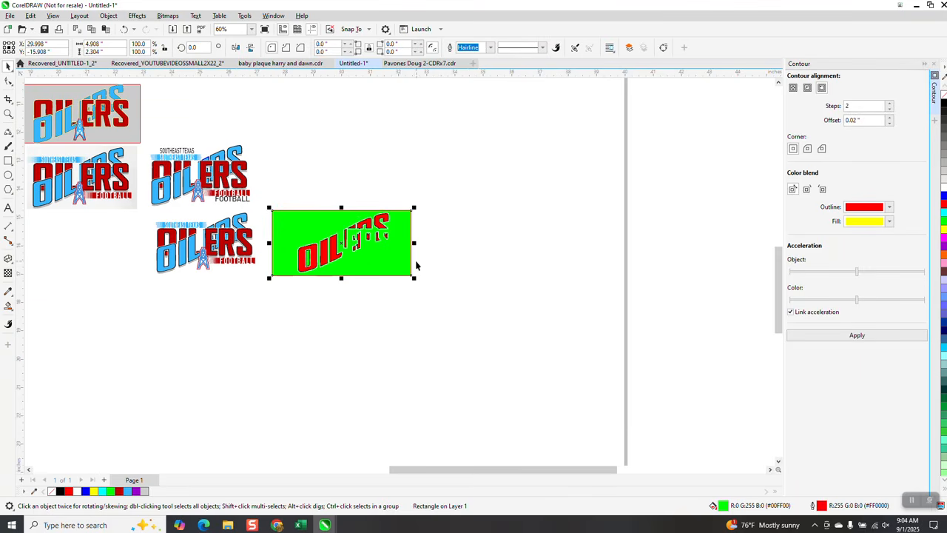
left_click(8, 113)
left_click_drag(288, 217, 444, 299)
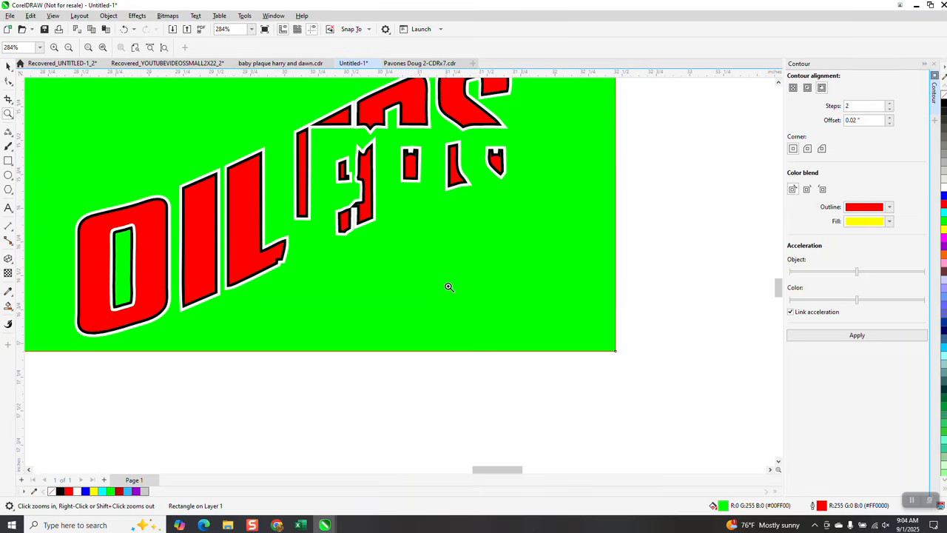
Step: Group the red lettering with its black and white borders and move the group 5" down off the green rectangle
scroll(447, 275, "down", 3)
left_click(8, 66)
left_click_drag(303, 124, 571, 307)
key("Escape")
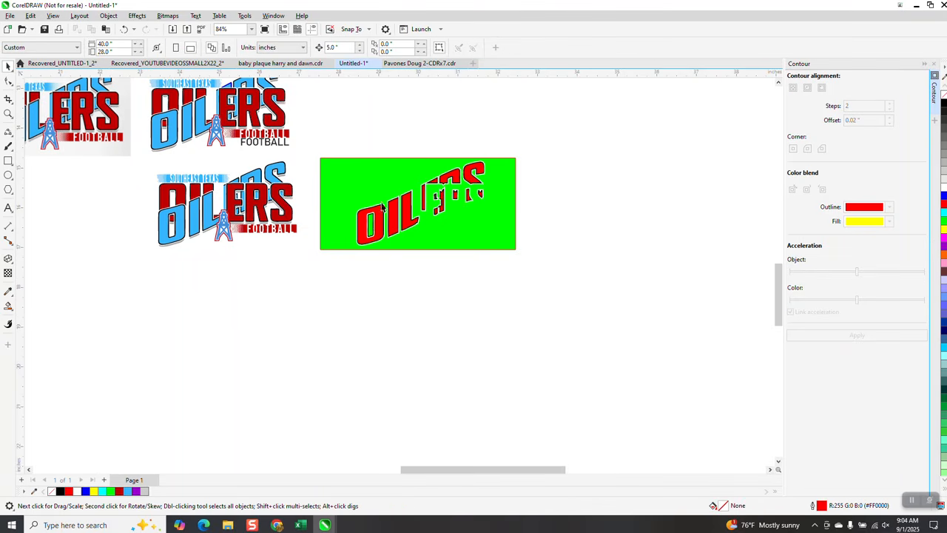
left_click_drag(337, 150, 503, 268)
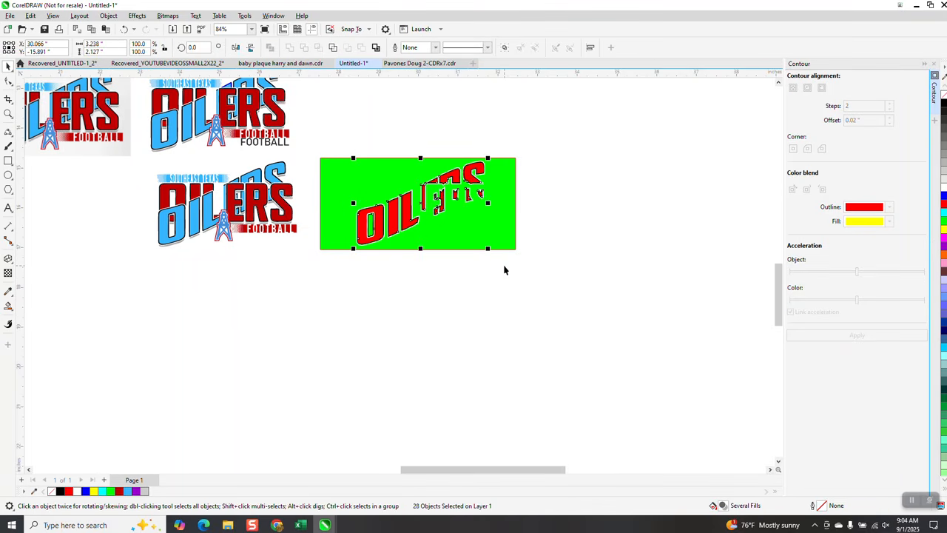
key("ctrl+g")
key("Down")
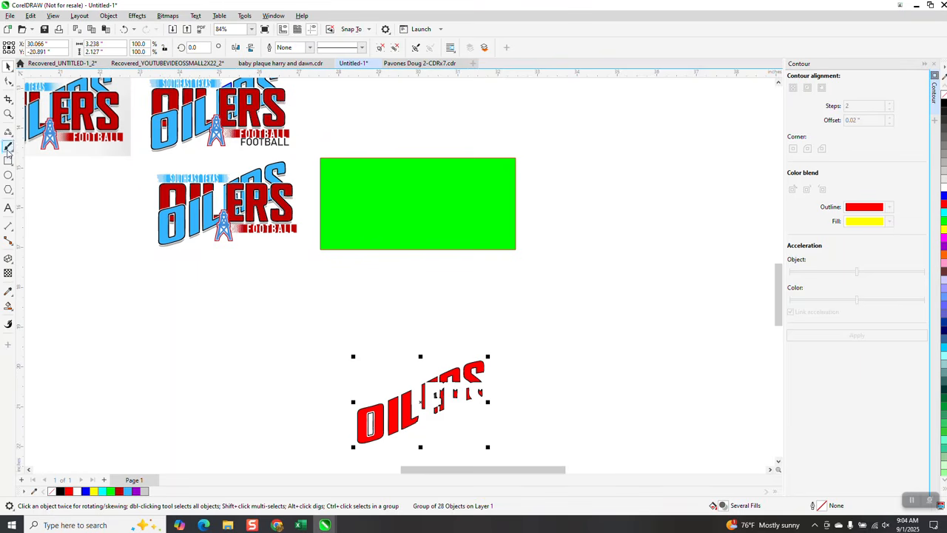
Step: Smart Fill the red O, I and L pieces of the traced logo in blue, moving each 5" right onto the green rectangle
left_click(8, 114)
left_click_drag(143, 174, 367, 267)
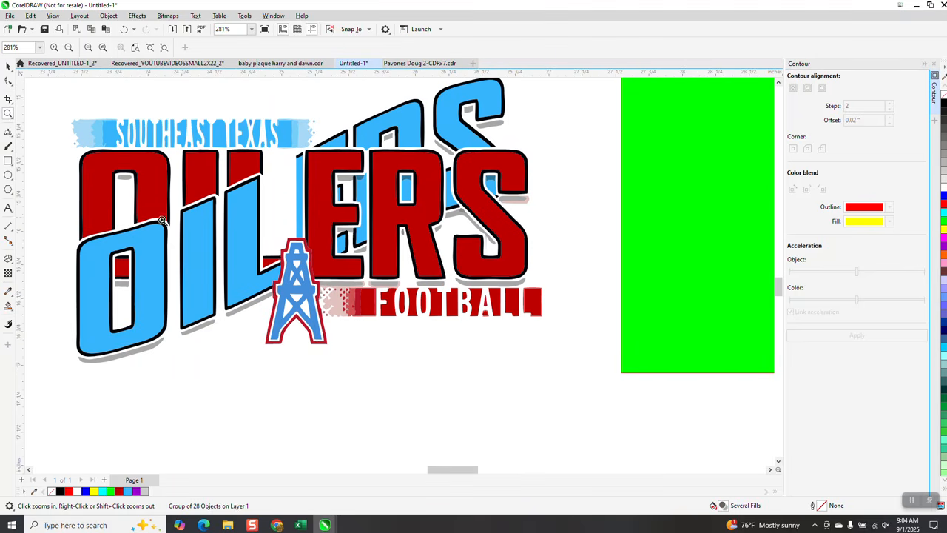
left_click(8, 306)
left_click(113, 47)
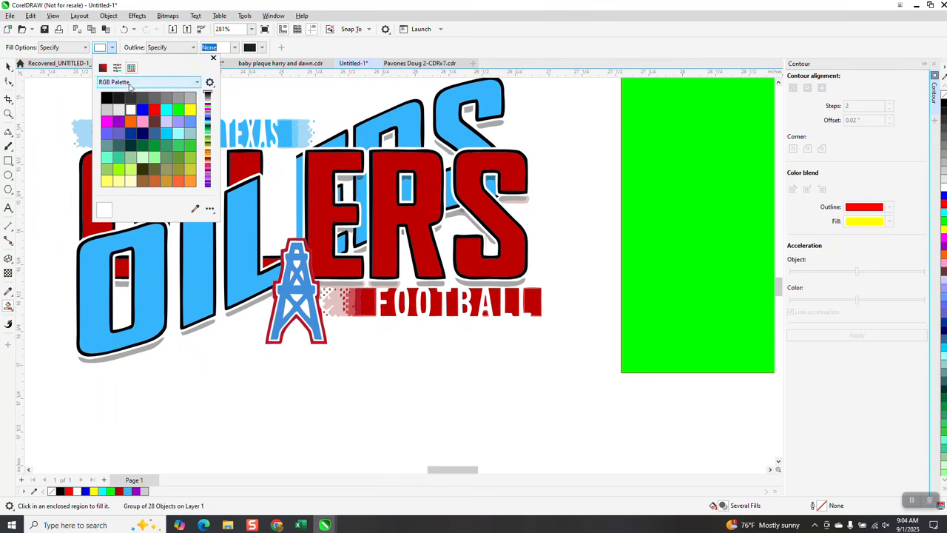
left_click(144, 111)
left_click(86, 175)
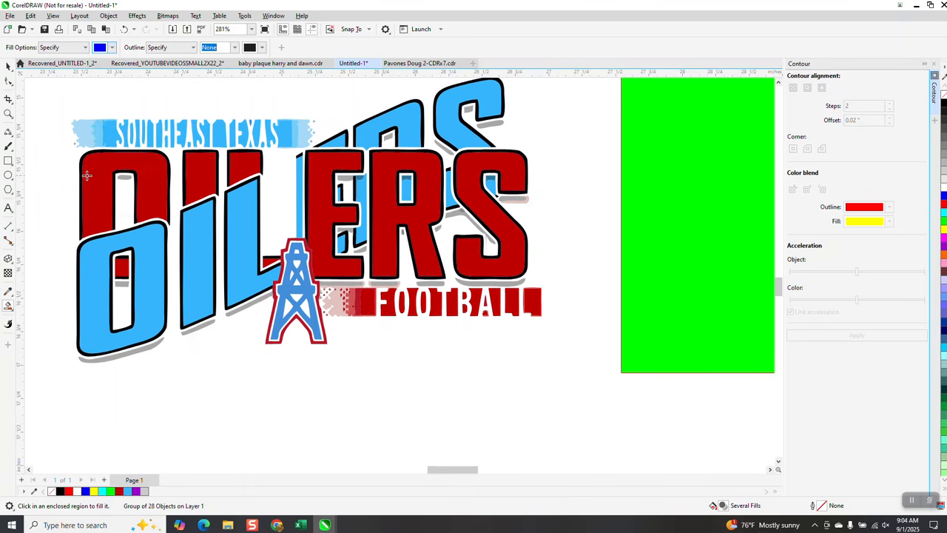
left_click(92, 173)
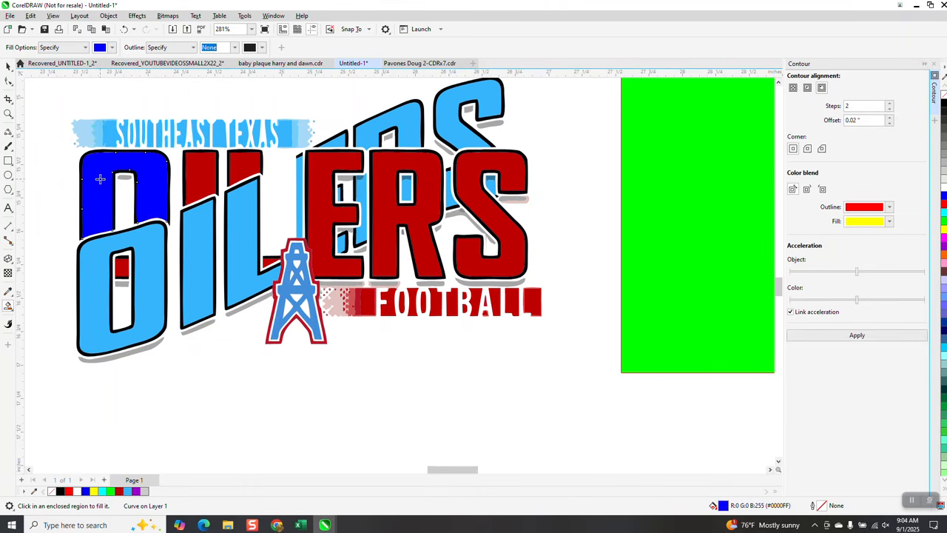
key("Right")
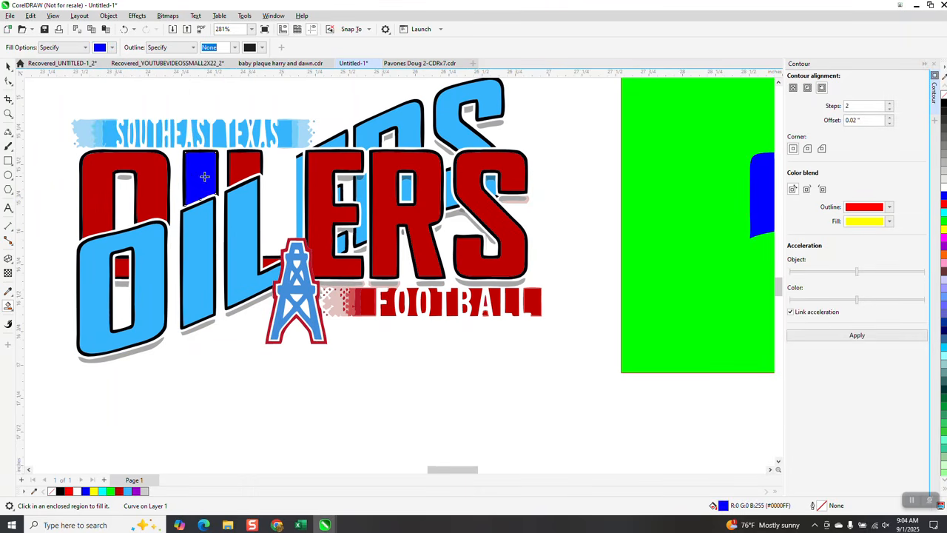
scroll(254, 186, "down", 2)
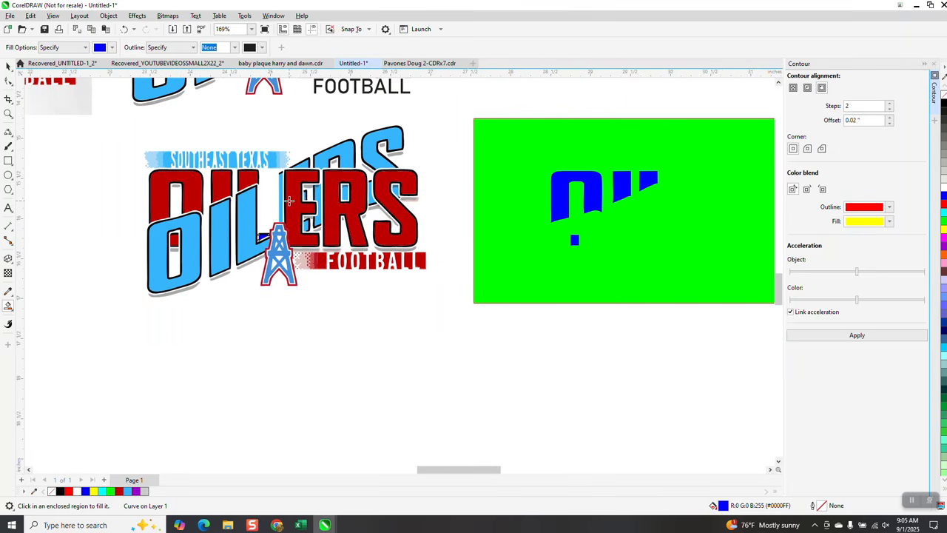
Step: Smart Fill the red E, R and S in blue and move each letter 5" right onto the green rectangle
left_click(290, 201)
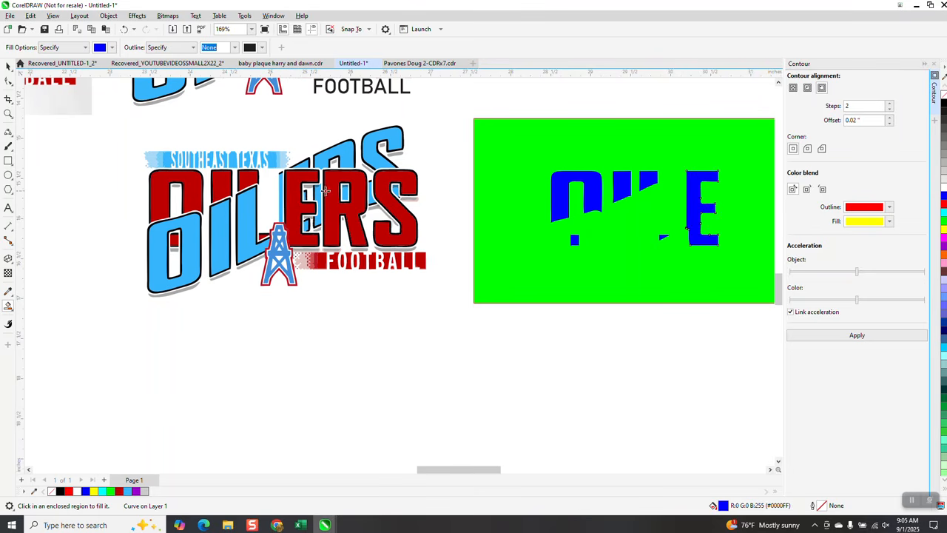
left_click(330, 190)
left_click(382, 185)
key("Right")
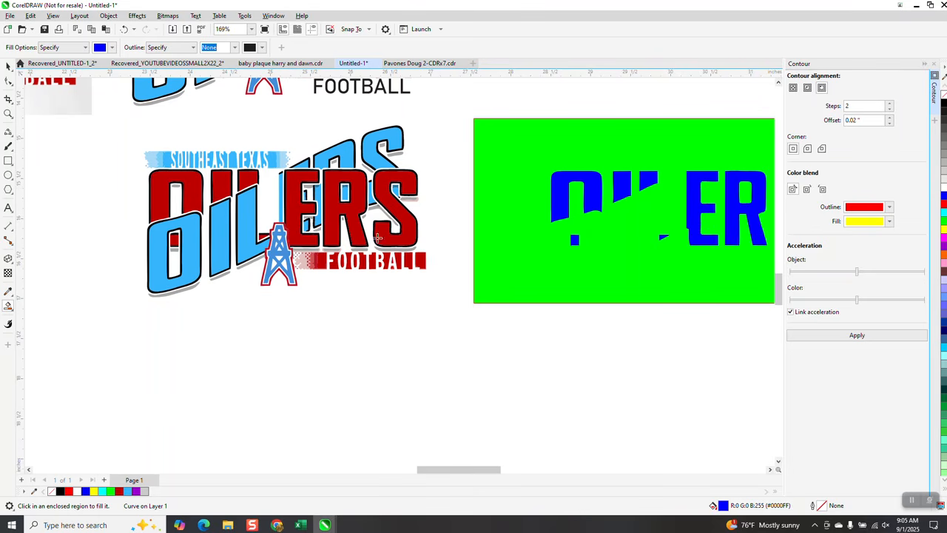
scroll(356, 278, "down", 1)
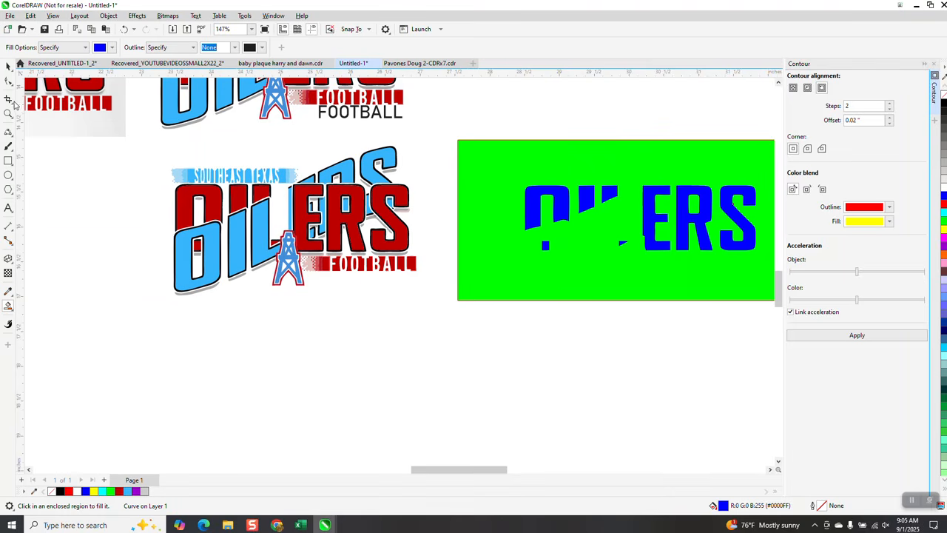
Step: Select all eight blue OILERS pieces without the green rectangle and group them
left_click(8, 67)
scroll(351, 301, "down", 2)
left_click(535, 244)
left_click_drag(534, 243, 478, 190)
left_click_drag(452, 153, 674, 340)
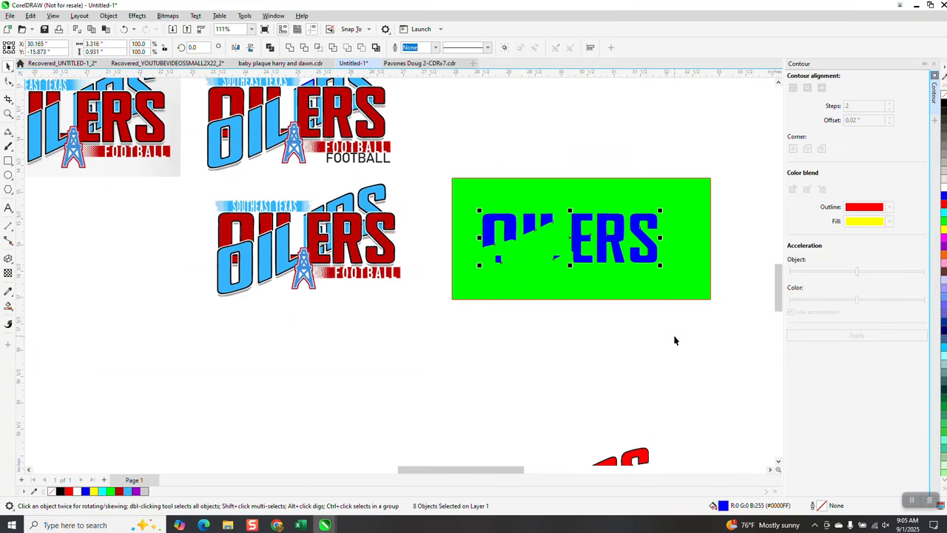
key("ctrl+g")
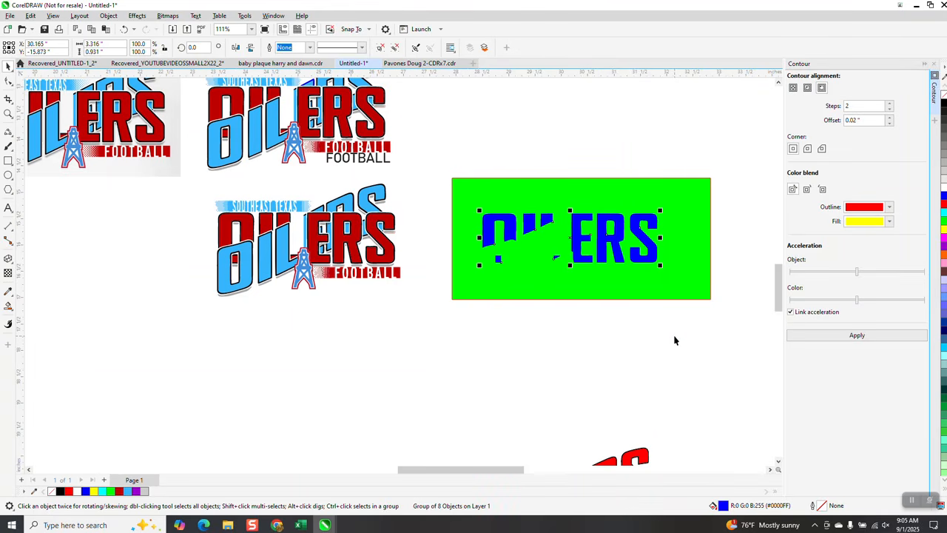
Step: Duplicate the blue lettering group 5" to the right, remove the copy's fill and give it a black hairline outline
key("ctrl+d")
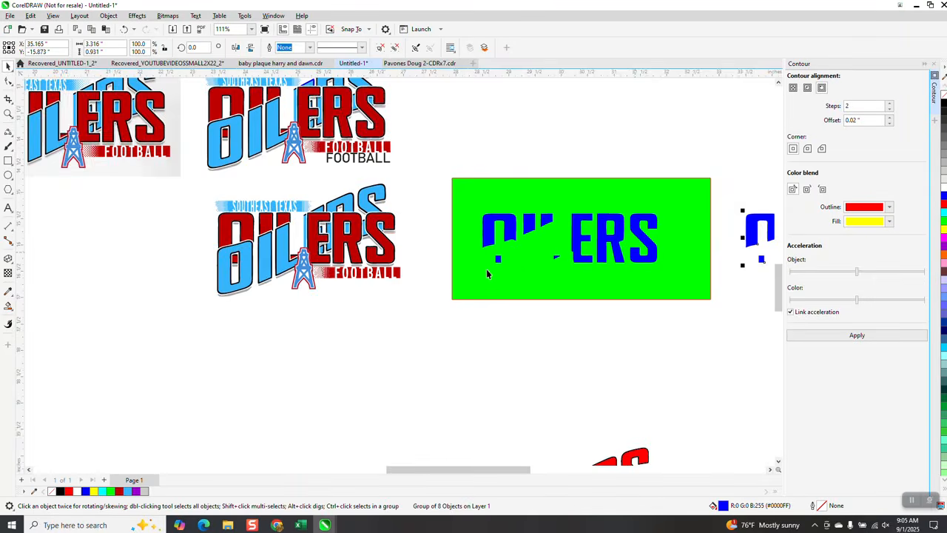
scroll(486, 268, "down", 1)
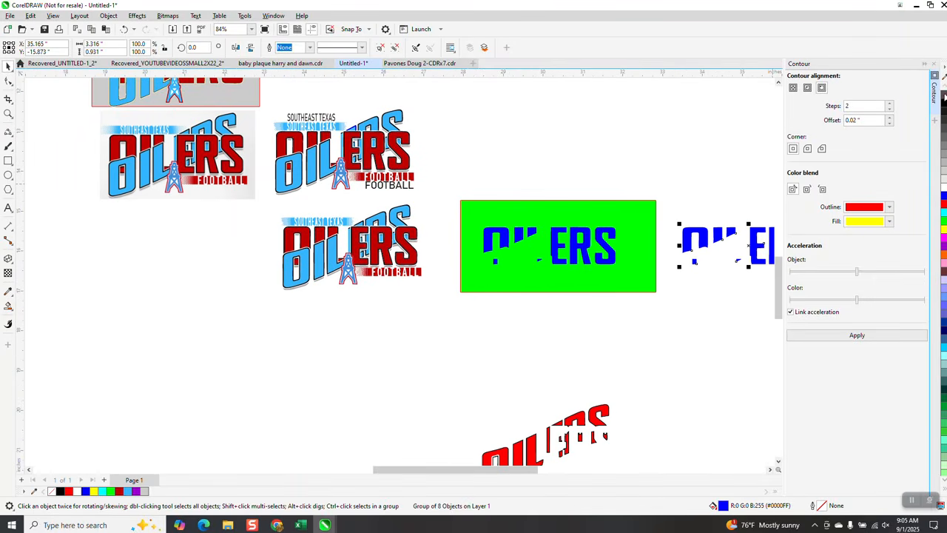
left_click(944, 97)
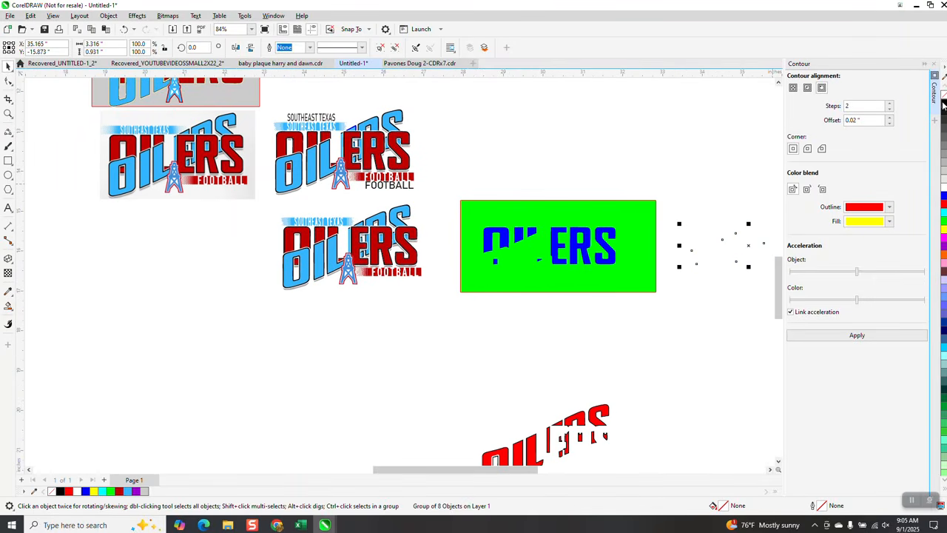
right_click(944, 105)
left_click(8, 114)
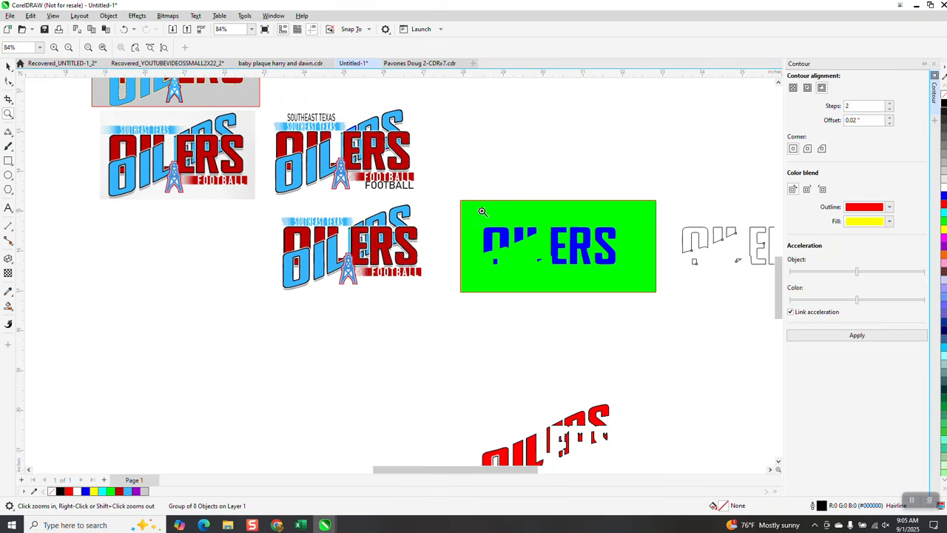
left_click_drag(655, 213, 808, 301)
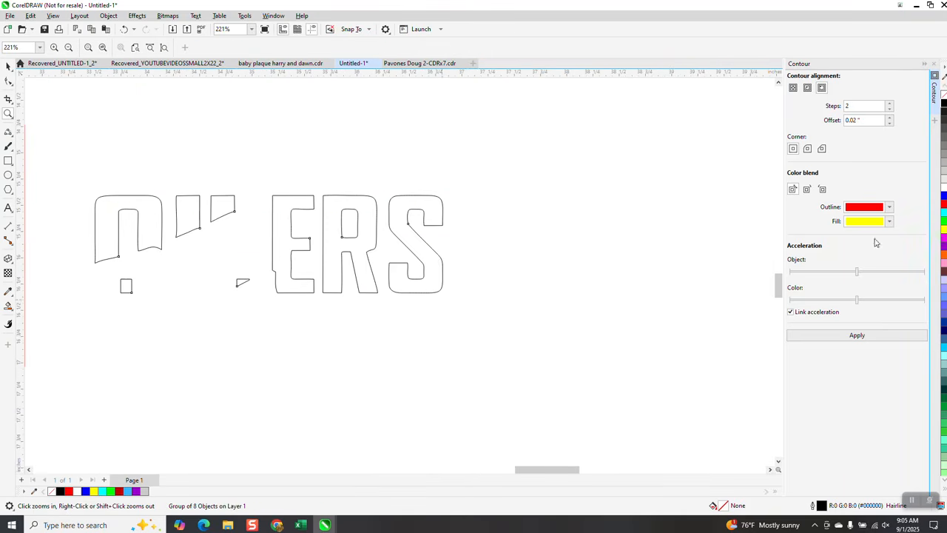
Step: Apply a 2-step outside contour with 0.02" offset to the outlined lettering and move the green rectangle behind it
scroll(415, 239, "down", 3)
left_click(8, 67)
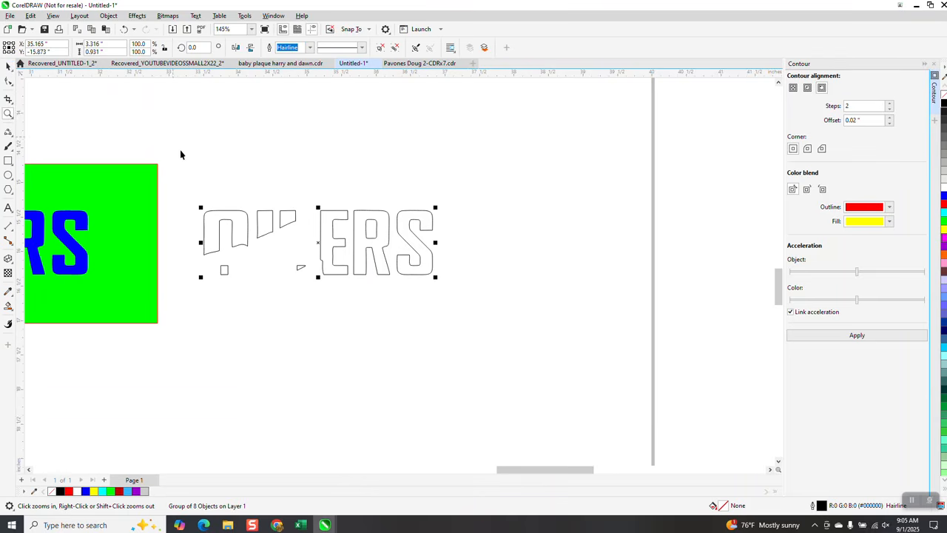
left_click(848, 107)
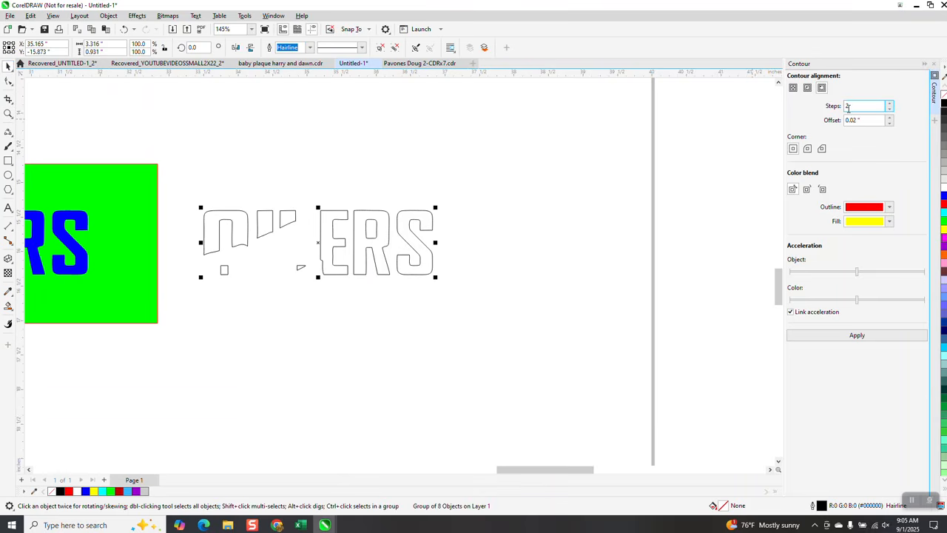
left_click(857, 335)
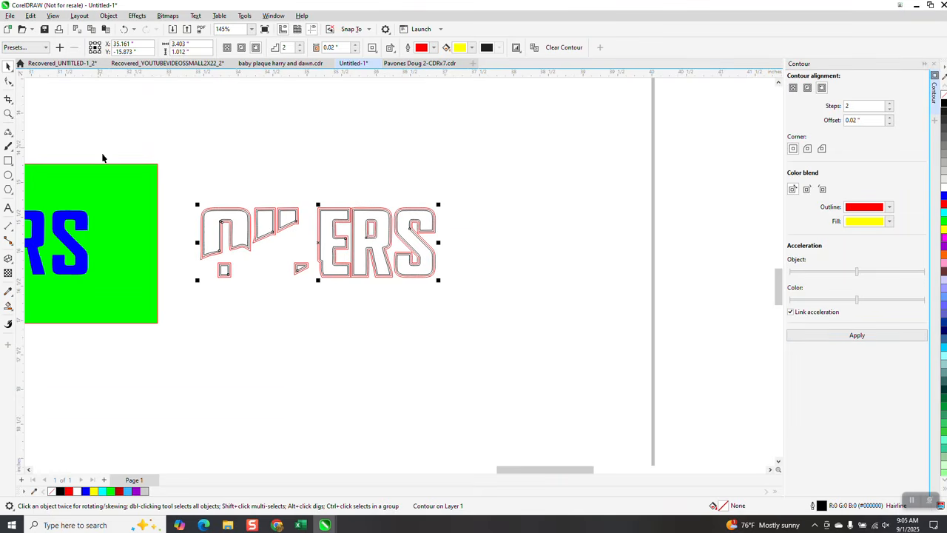
left_click_drag(139, 170, 480, 181)
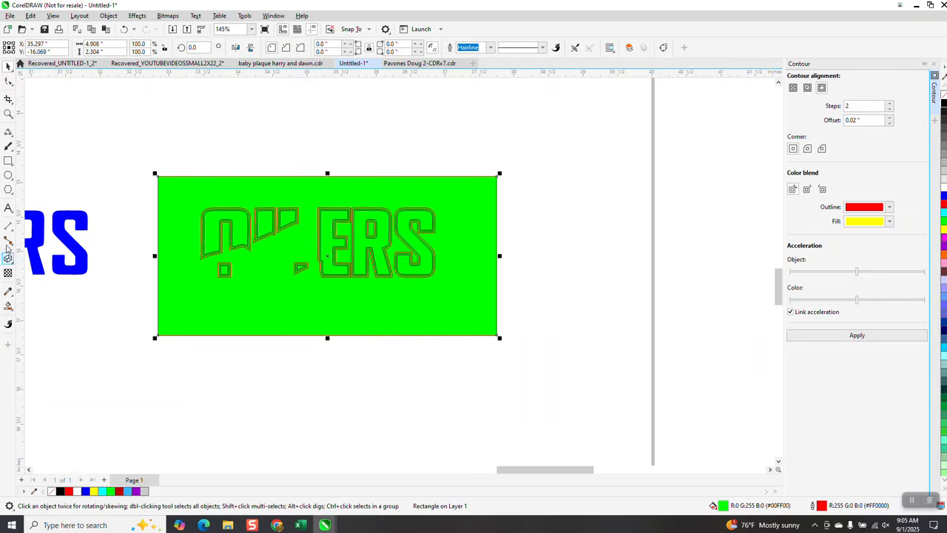
Step: Smart Fill in black the inner contour bands around the O, I and L pieces, including the small square and triangle
left_click(9, 113)
left_click_drag(126, 170, 340, 304)
left_click(8, 306)
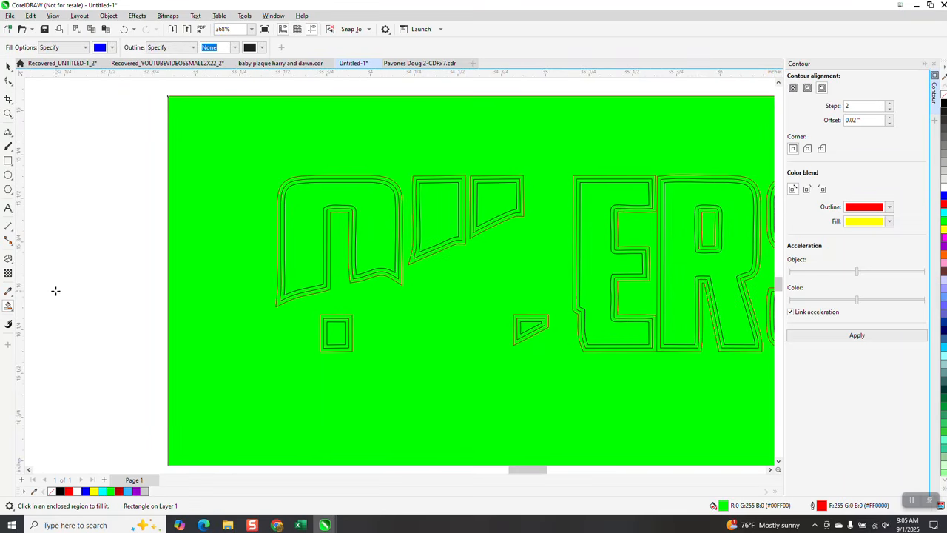
left_click(112, 48)
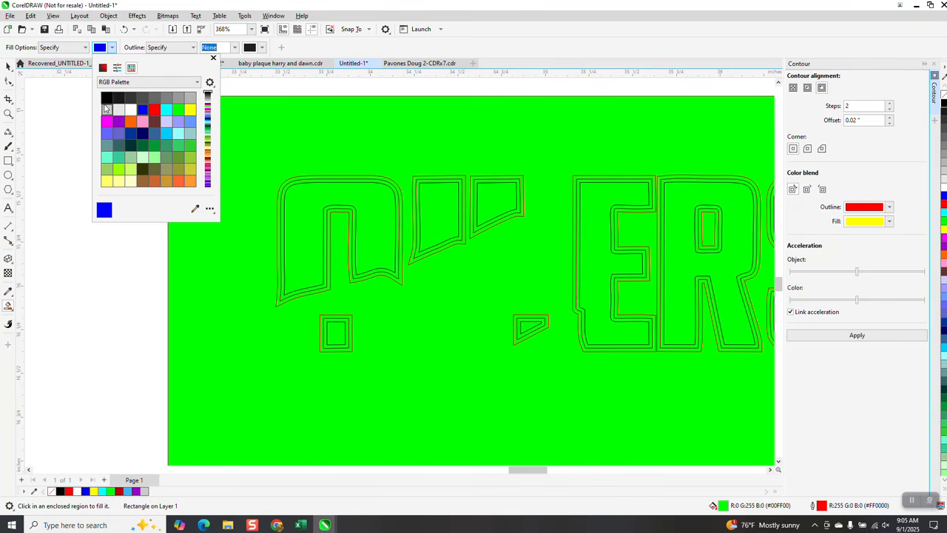
left_click(106, 99)
left_click(298, 181)
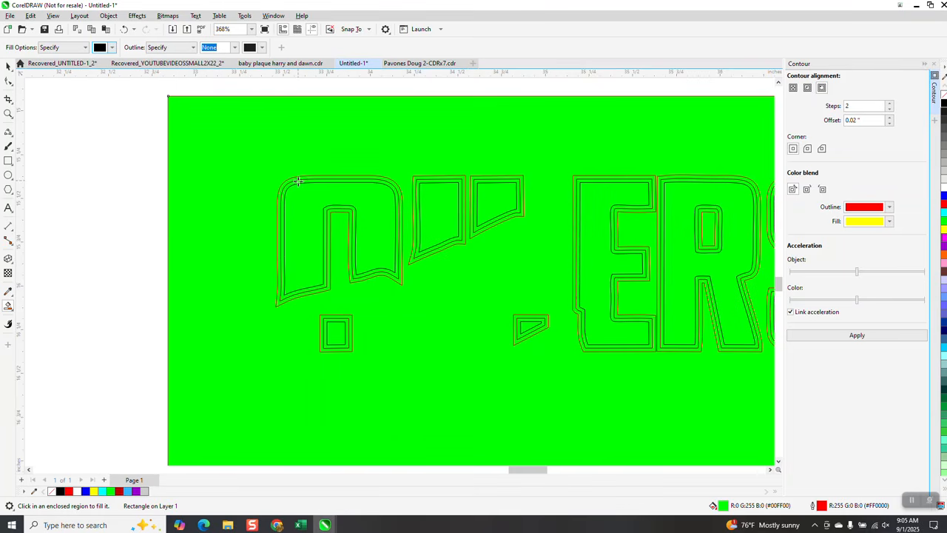
left_click(298, 180)
left_click(423, 181)
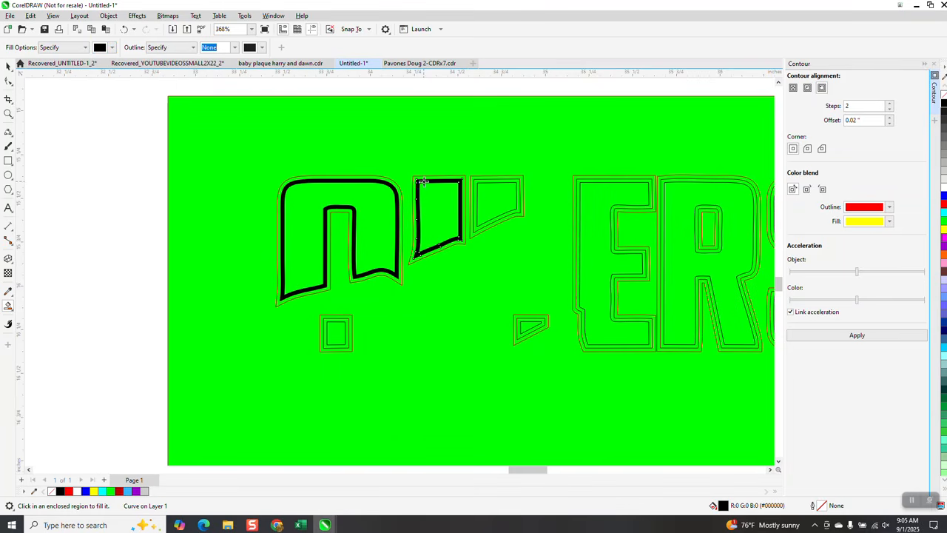
left_click(346, 319)
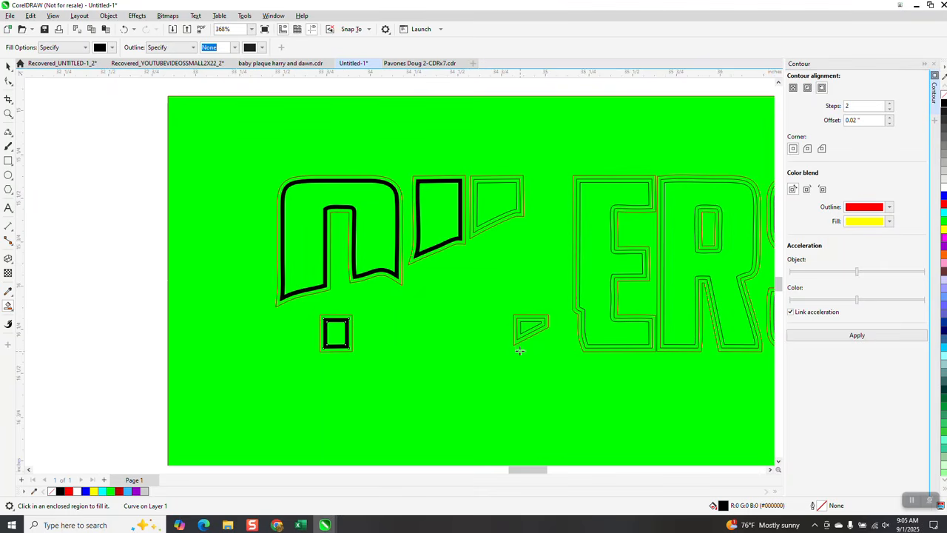
left_click(538, 321)
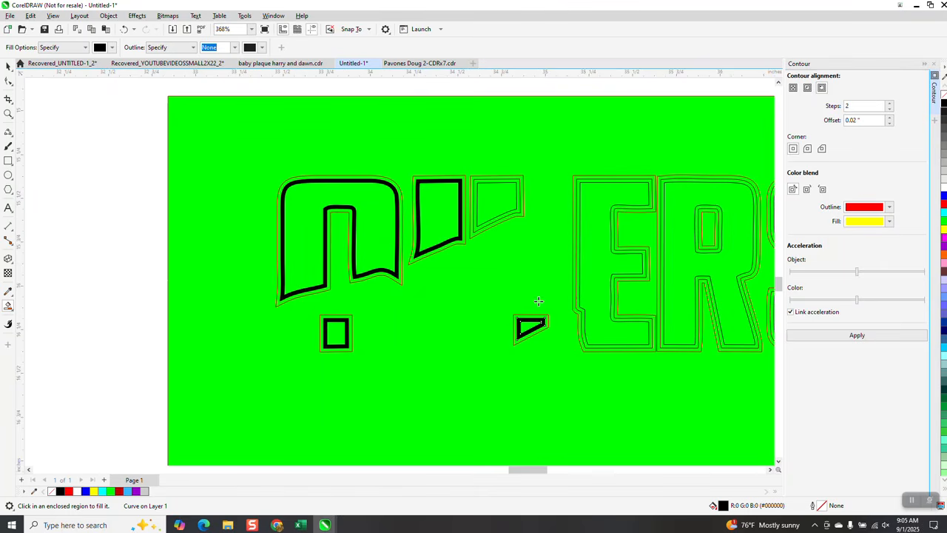
left_click(516, 215)
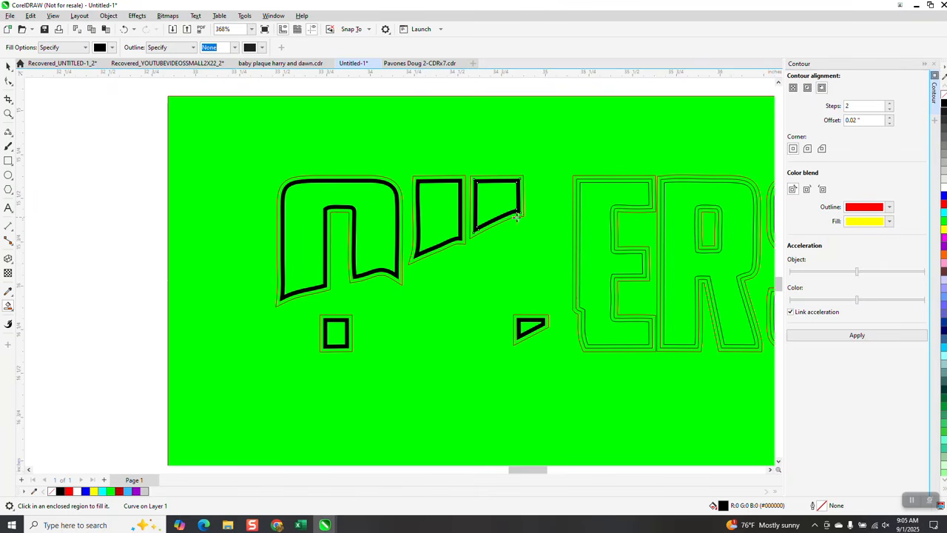
Step: Smart Fill in black the inner contour bands around the E, the R with its counter, and the S
left_click(577, 225)
left_click(700, 242)
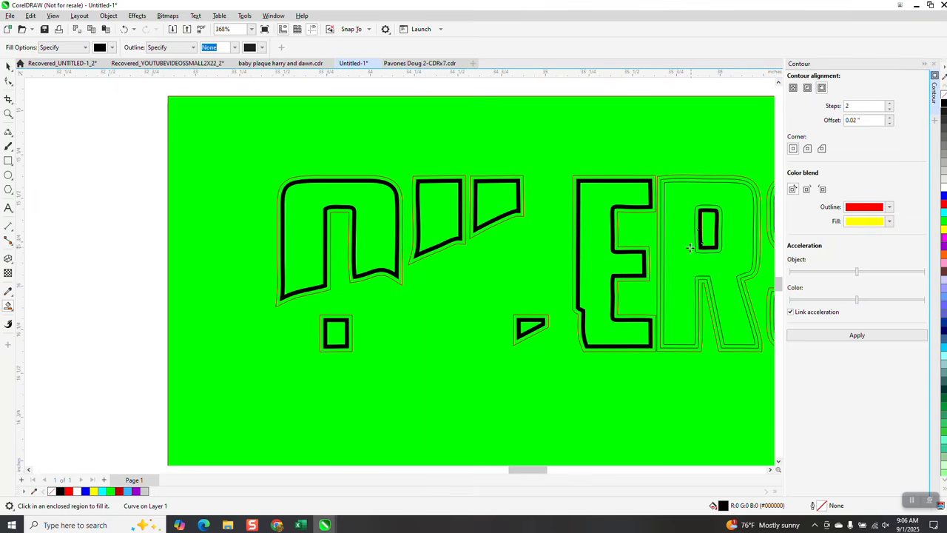
left_click(700, 292)
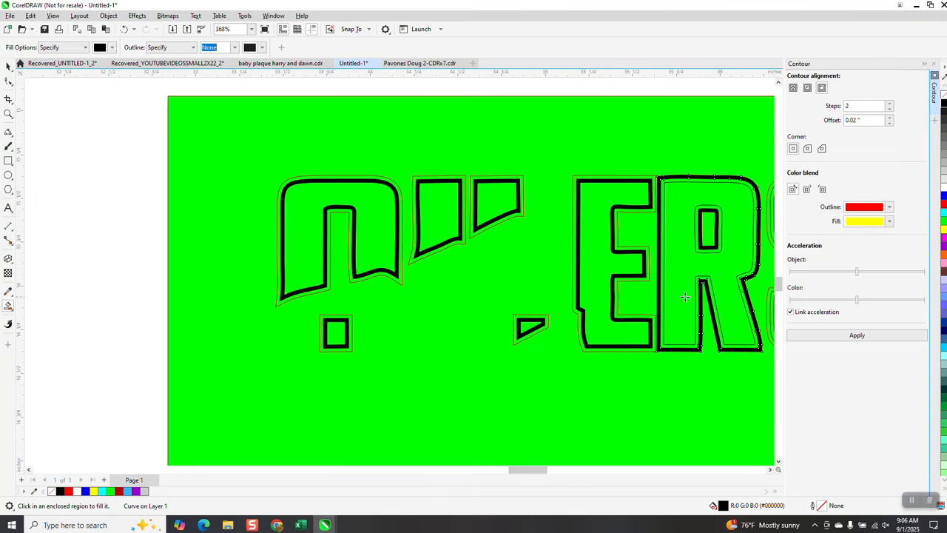
scroll(548, 292, "down", 2)
key("z")
left_click_drag(645, 225, 797, 376)
left_click(8, 308)
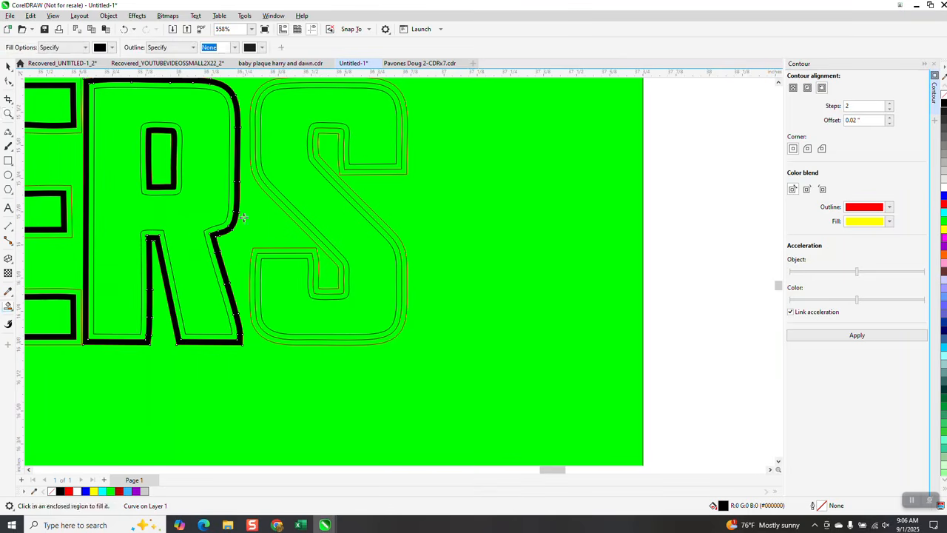
left_click(298, 213)
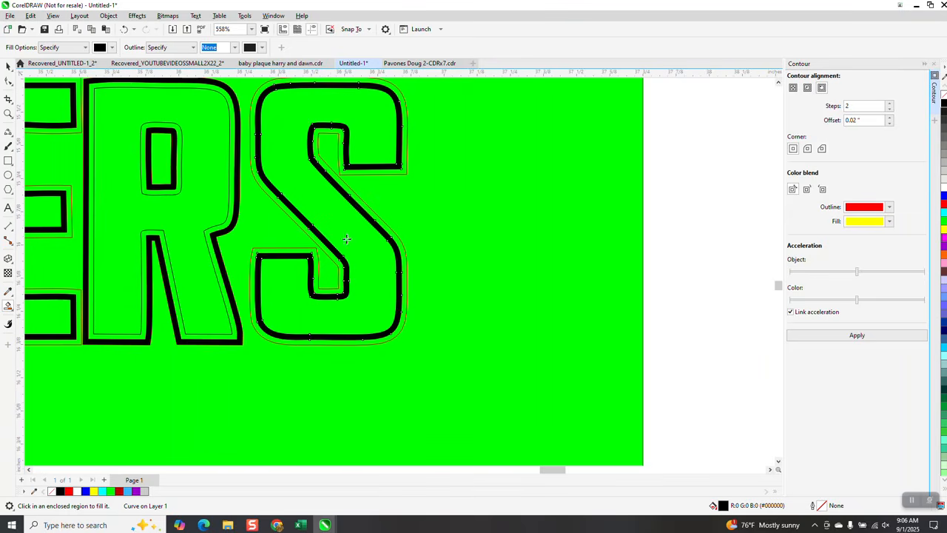
Step: Smart Fill in white the outer contour bands around the O's top, the small square and the upper I and L pieces
scroll(409, 241, "down", 2)
scroll(410, 240, "down", 1)
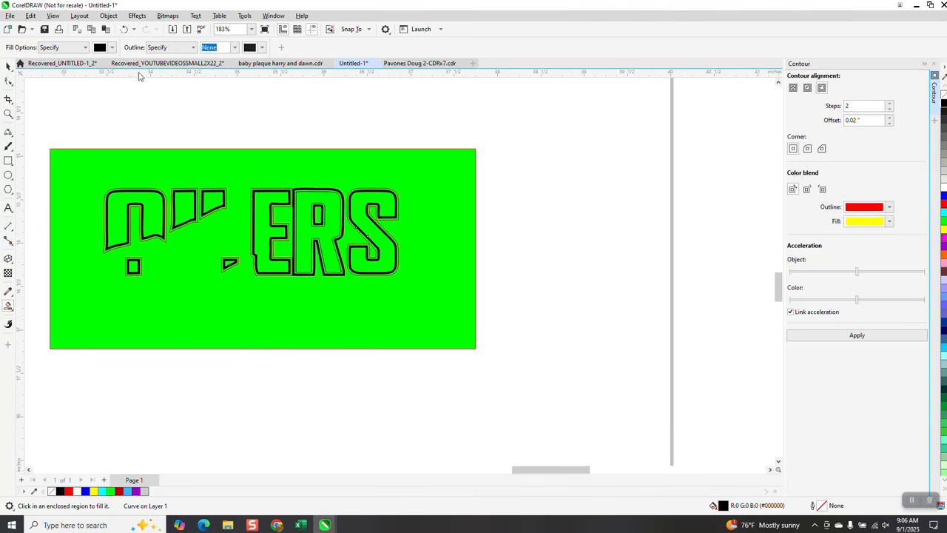
left_click(112, 48)
left_click(135, 111)
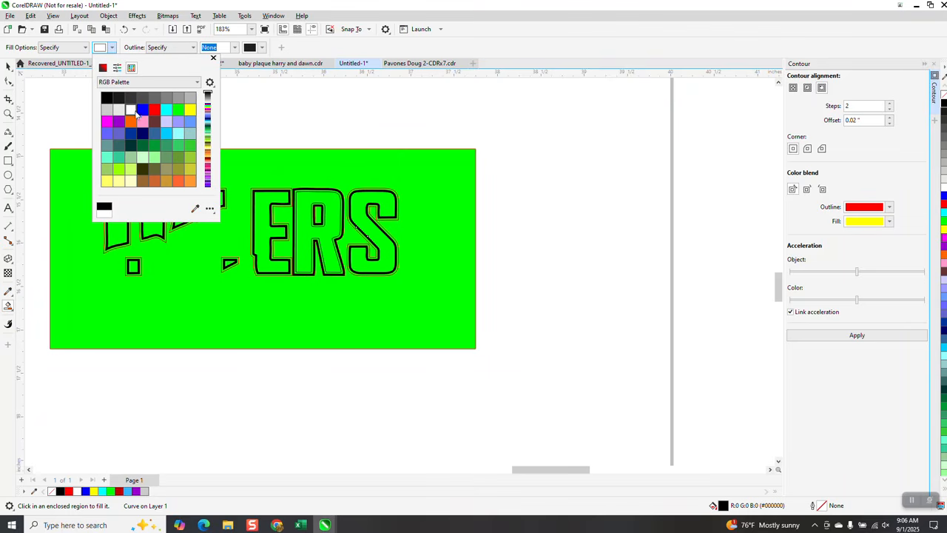
left_click(9, 119)
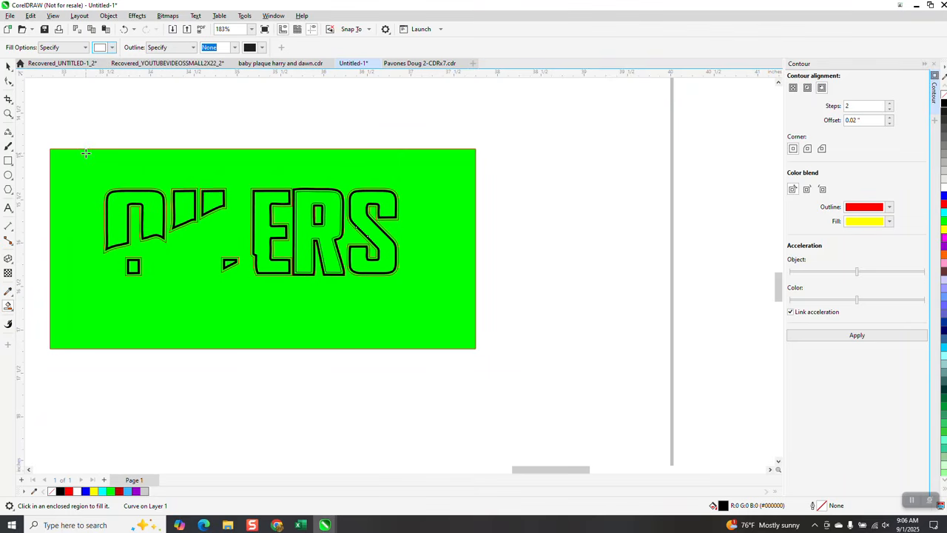
left_click(8, 114)
left_click(219, 235)
left_click(8, 306)
left_click(75, 252)
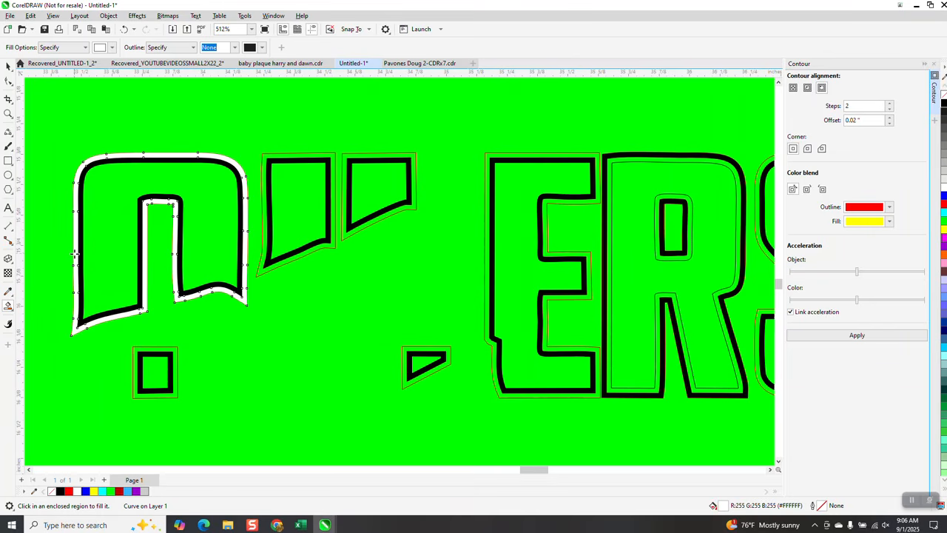
left_click(158, 348)
left_click(265, 229)
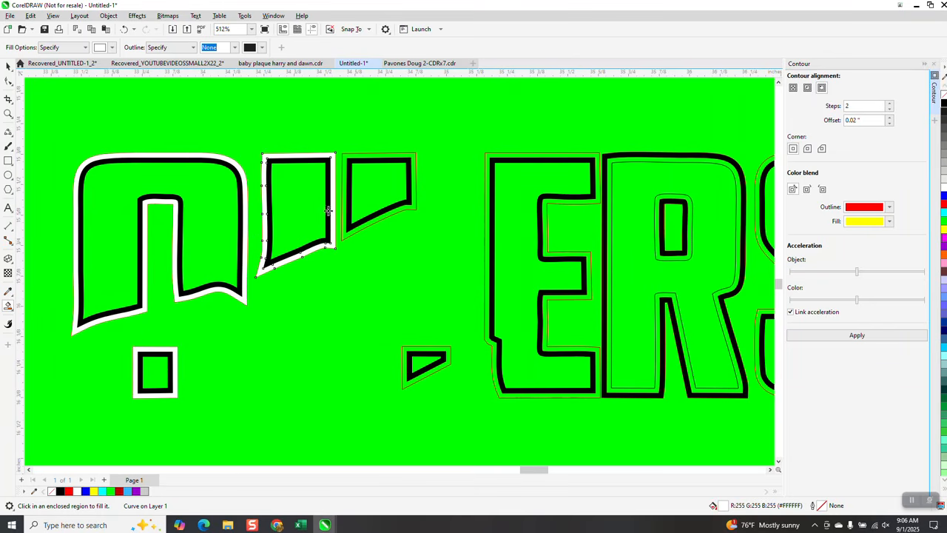
left_click(347, 208)
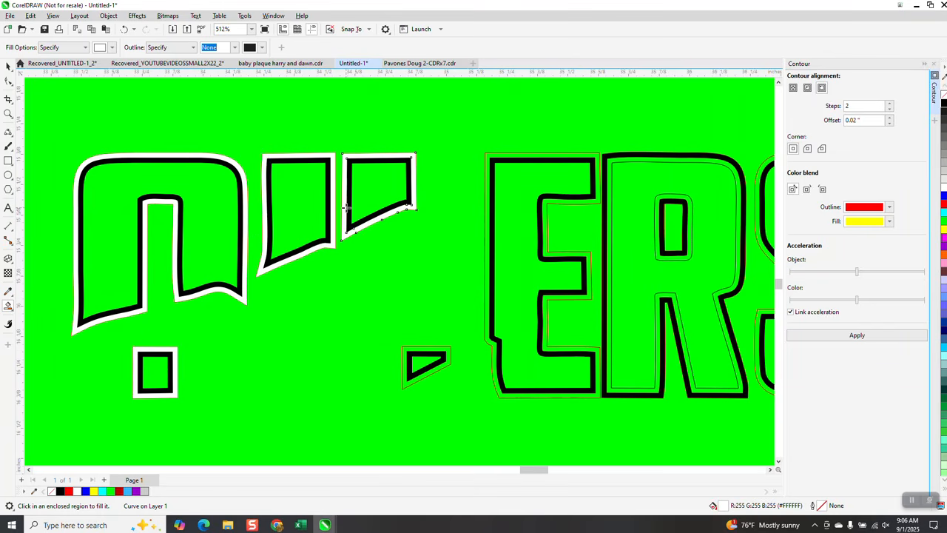
Step: Smart Fill in white the outer contour bands around the E, the small triangle, the R and the S
left_click(489, 221)
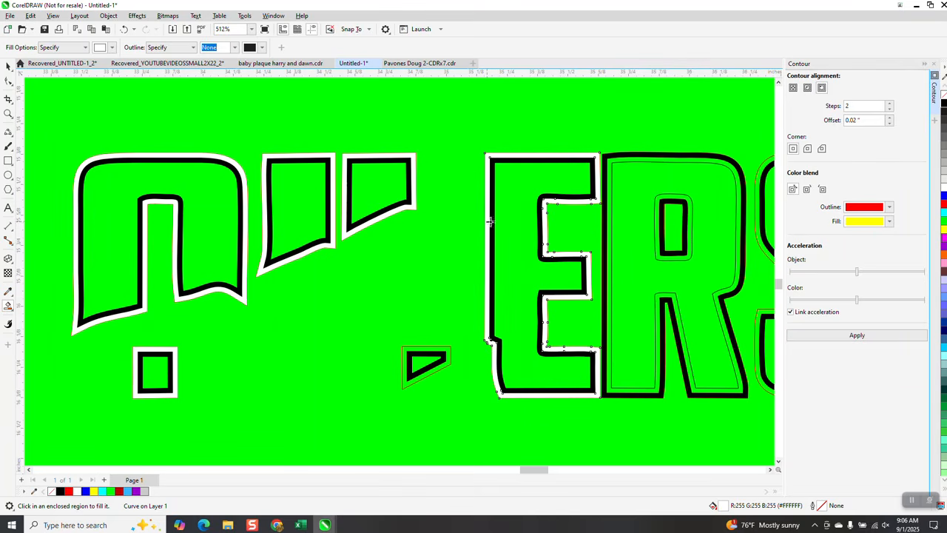
left_click(441, 348)
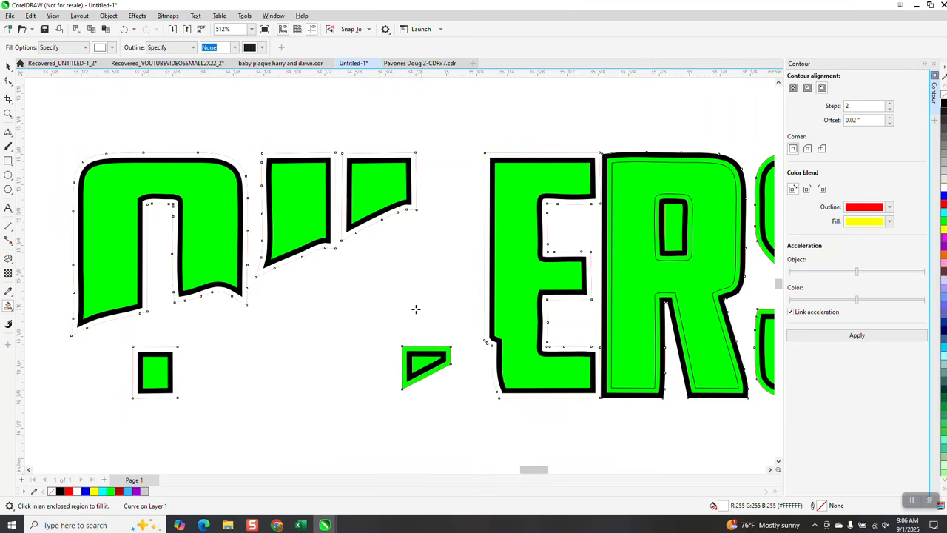
left_click(124, 29)
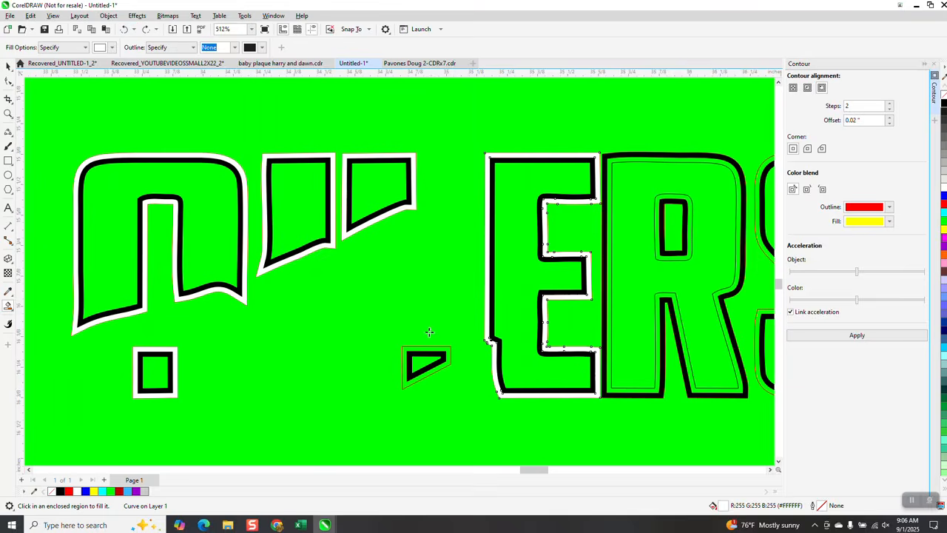
left_click(448, 349)
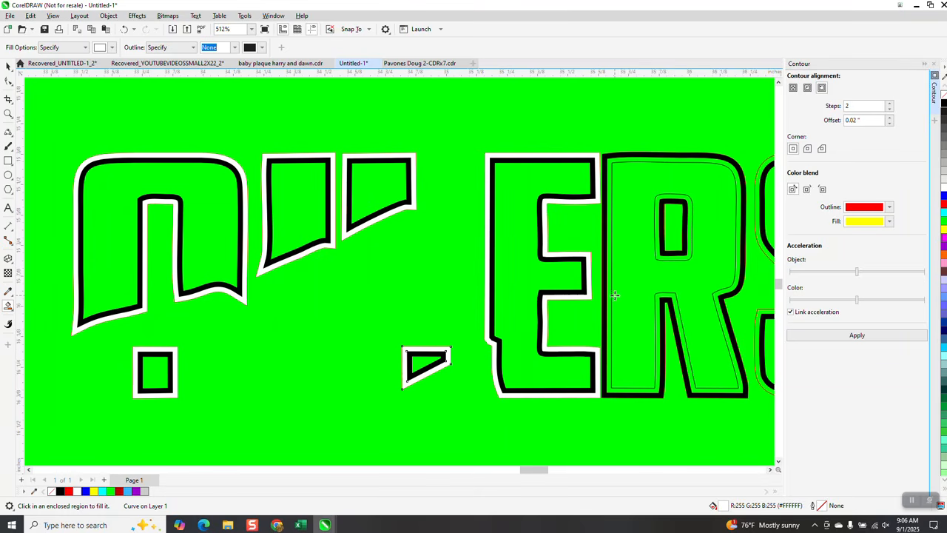
scroll(660, 293, "down", 4)
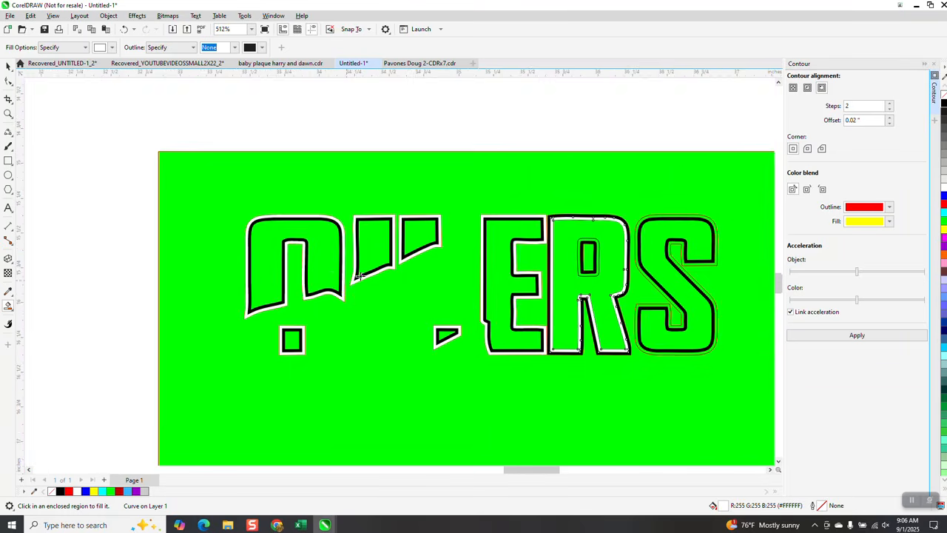
left_click(557, 273)
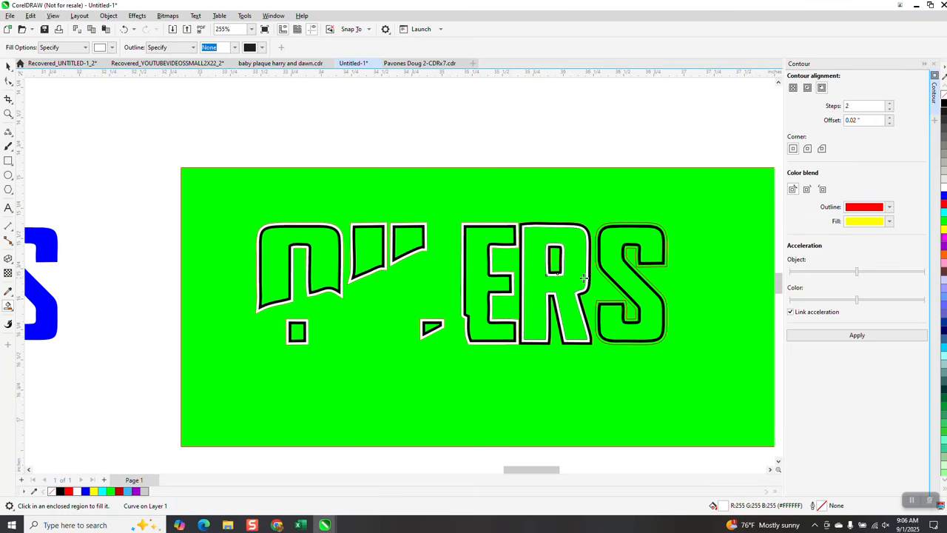
left_click(625, 255)
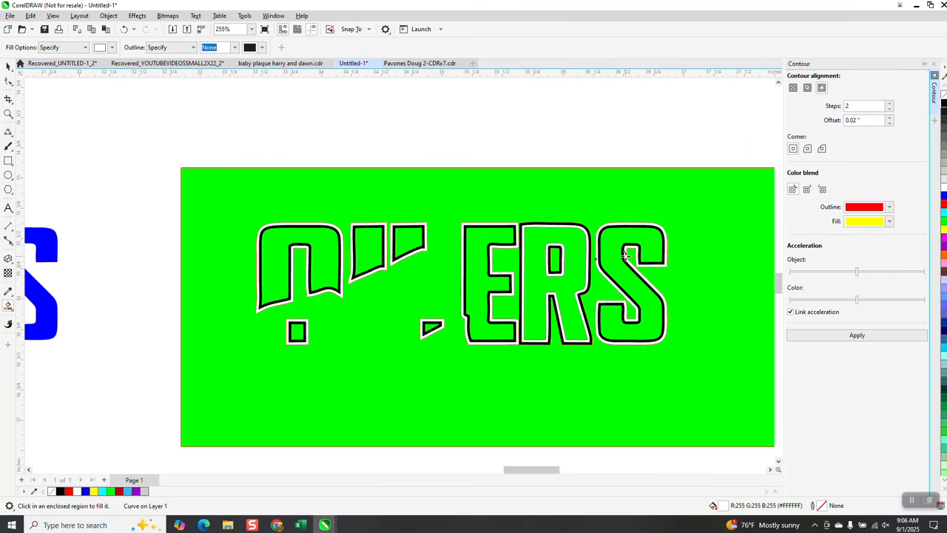
Step: Select all lettering pieces on the green rectangle and remove their outlines
scroll(573, 281, "down", 2)
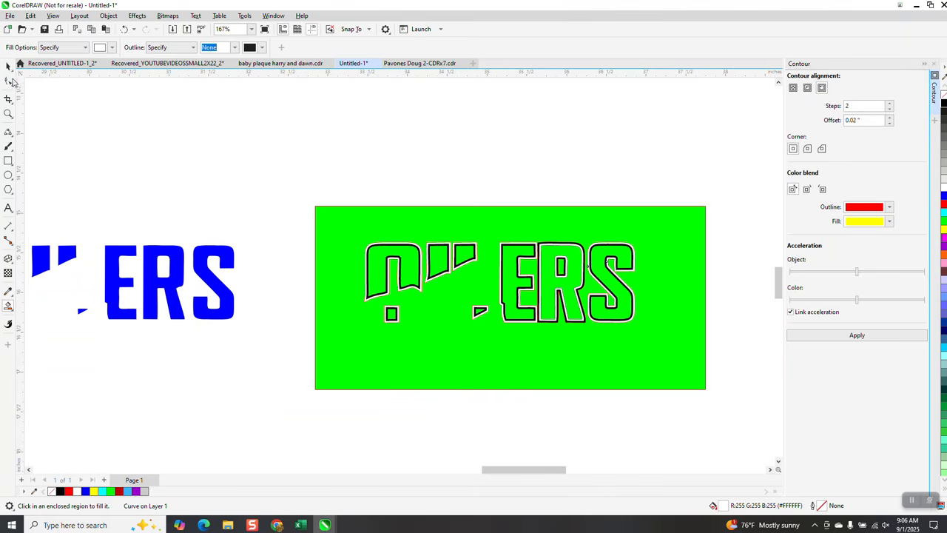
left_click(6, 67)
left_click_drag(627, 369, 679, 388)
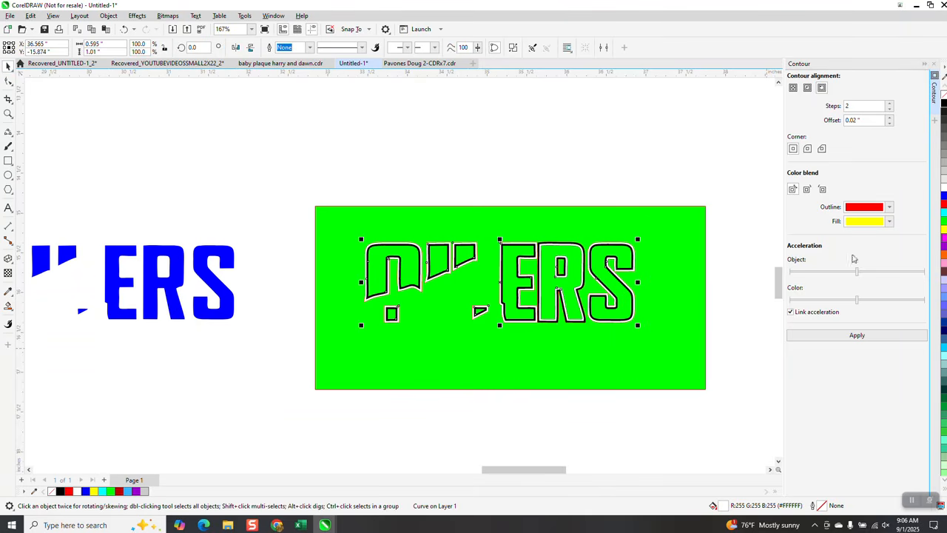
right_click(942, 77)
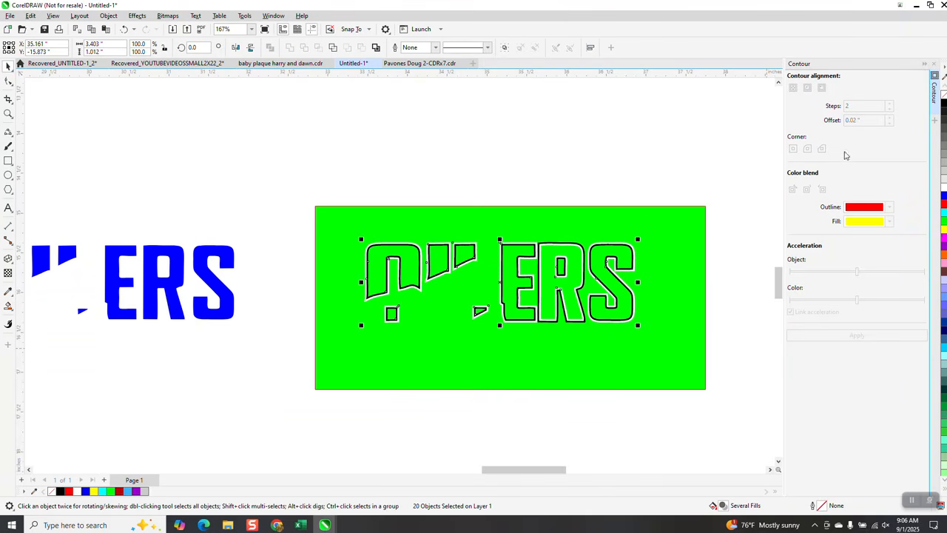
Step: Move the black and white border pieces 5 inches left onto the blue lettering and group them together
scroll(755, 188, "down", 2)
scroll(752, 192, "down", 1)
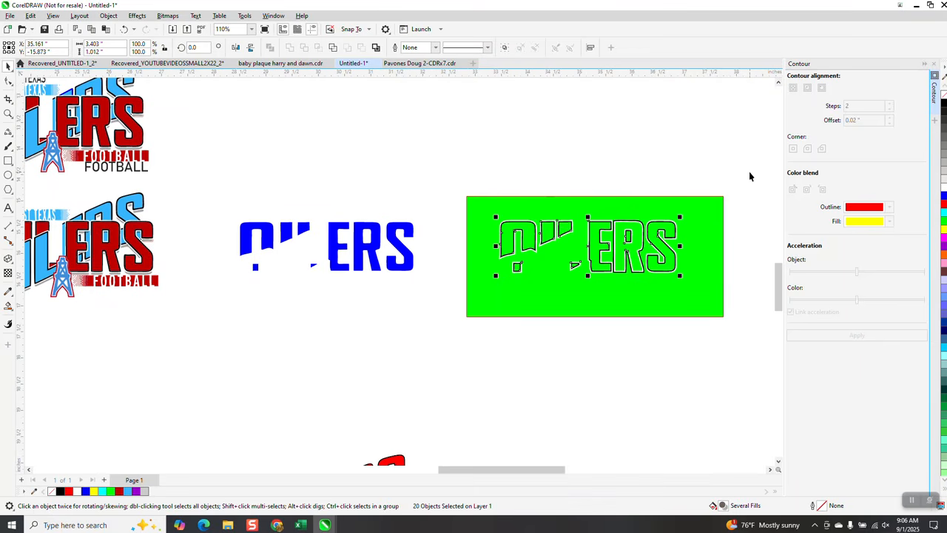
key("Left")
left_click_drag(178, 195, 456, 320)
key("ctrl+g")
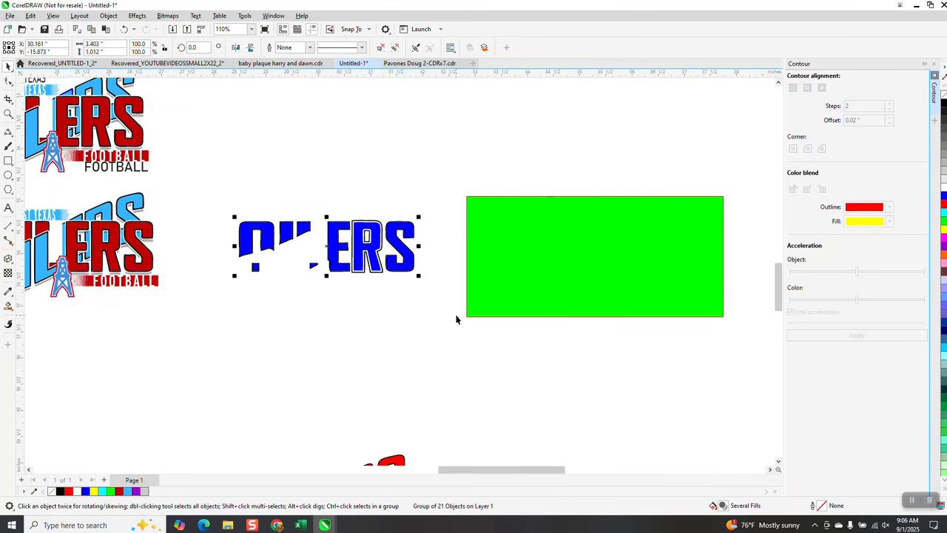
Step: Move the red slanted OILERS lettering up onto the blue lettering and place the green rectangle behind both
scroll(547, 230, "down", 2)
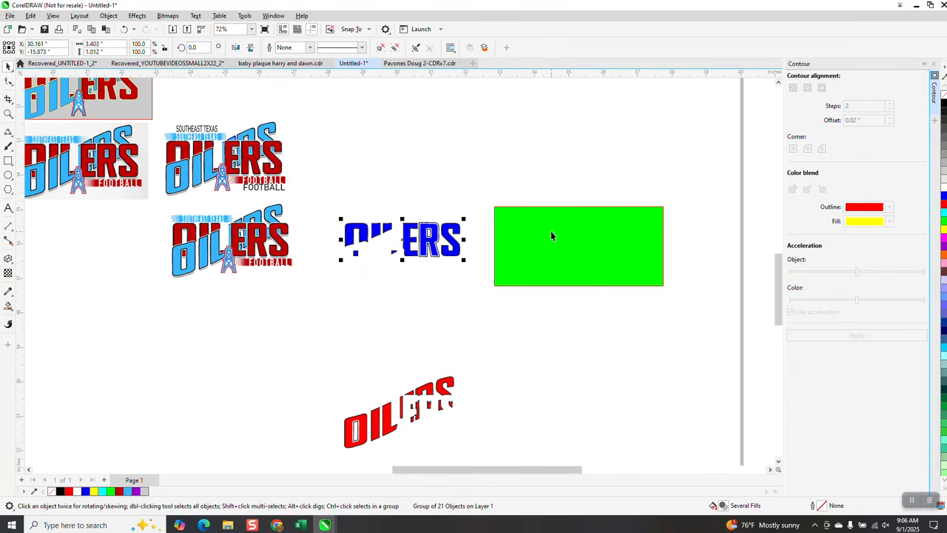
left_click_drag(290, 367, 498, 454)
key("Up")
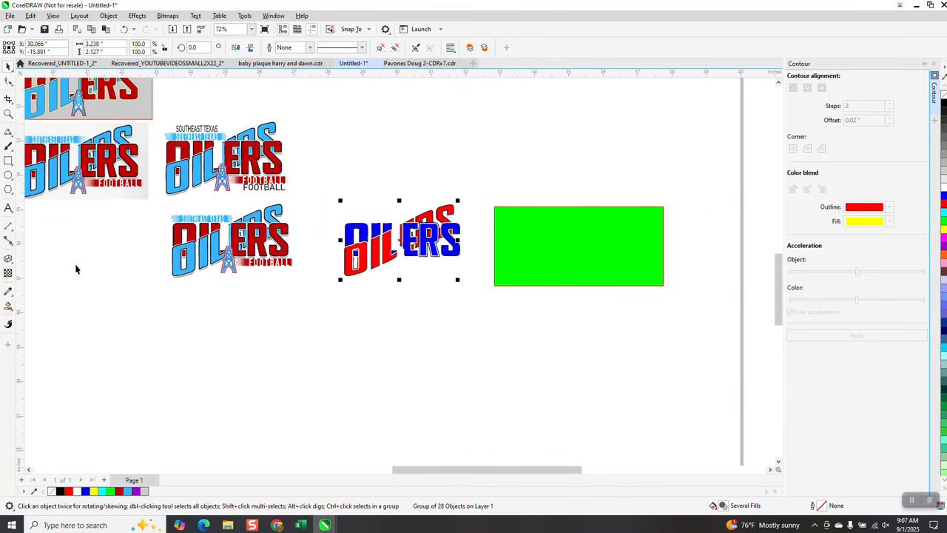
left_click(9, 114)
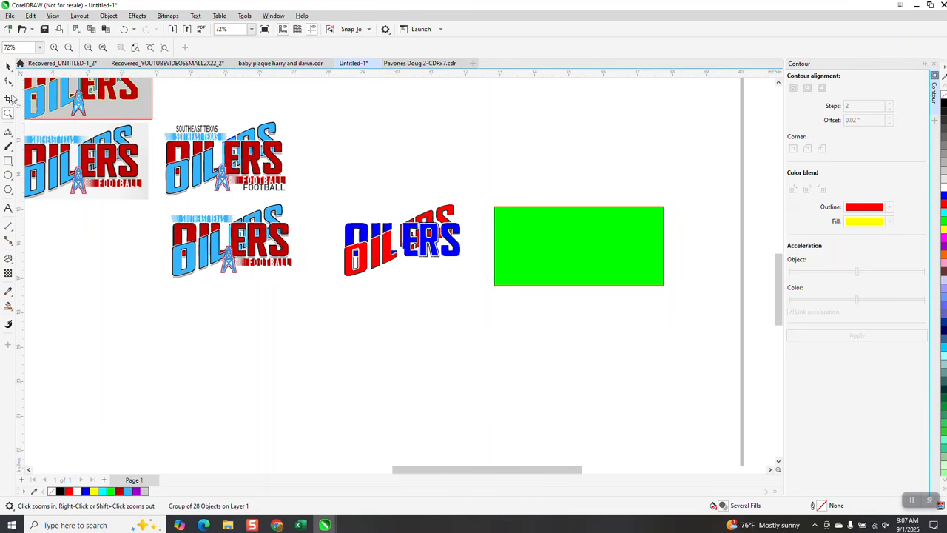
left_click(8, 66)
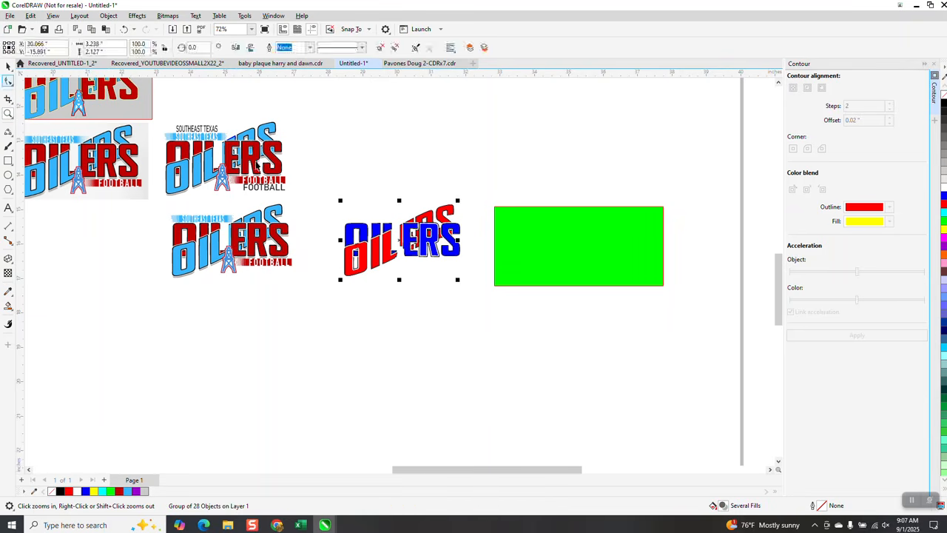
left_click_drag(503, 257, 372, 266)
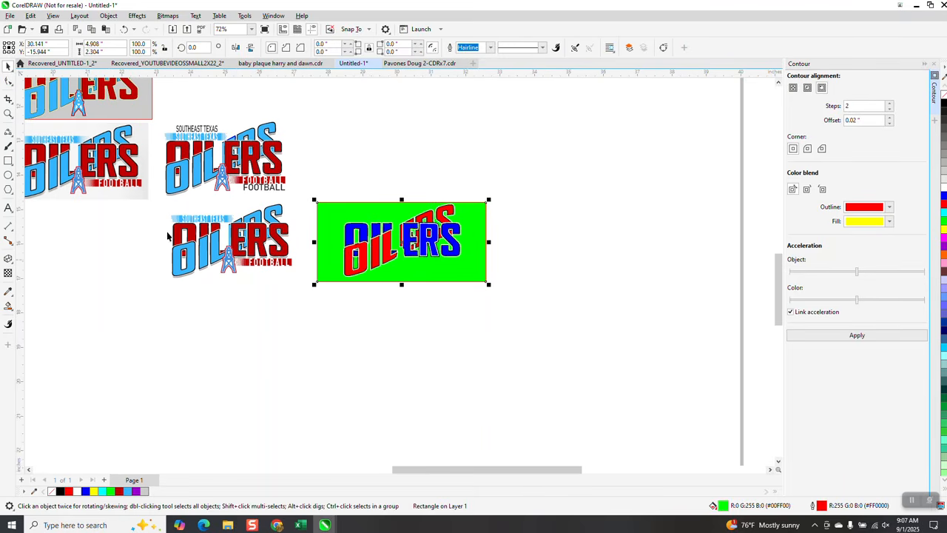
Step: Examine the derrick and FOOTBALL bar in the original and traced logos, plus the borders of the assembled lettering
left_click(8, 113)
left_click_drag(227, 253, 332, 290)
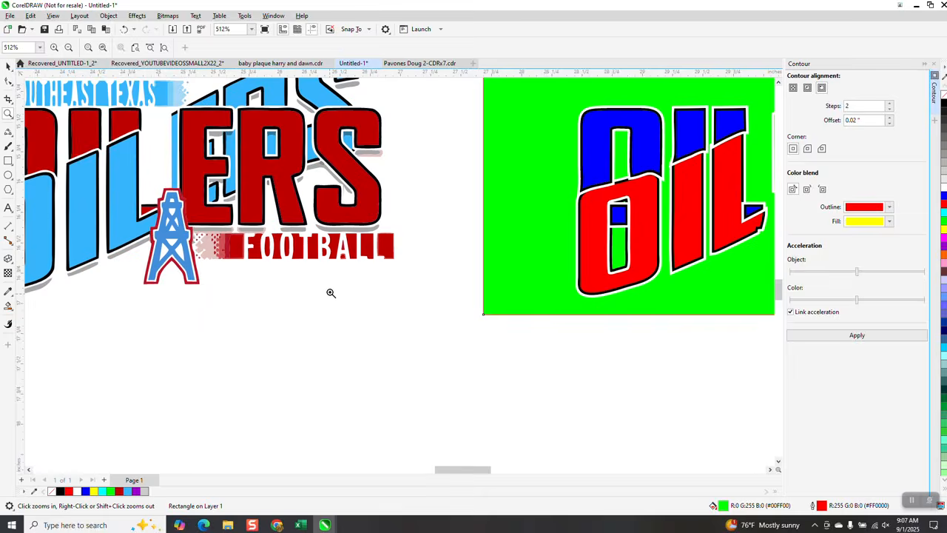
scroll(331, 293, "down", 5)
scroll(165, 212, "down", 1)
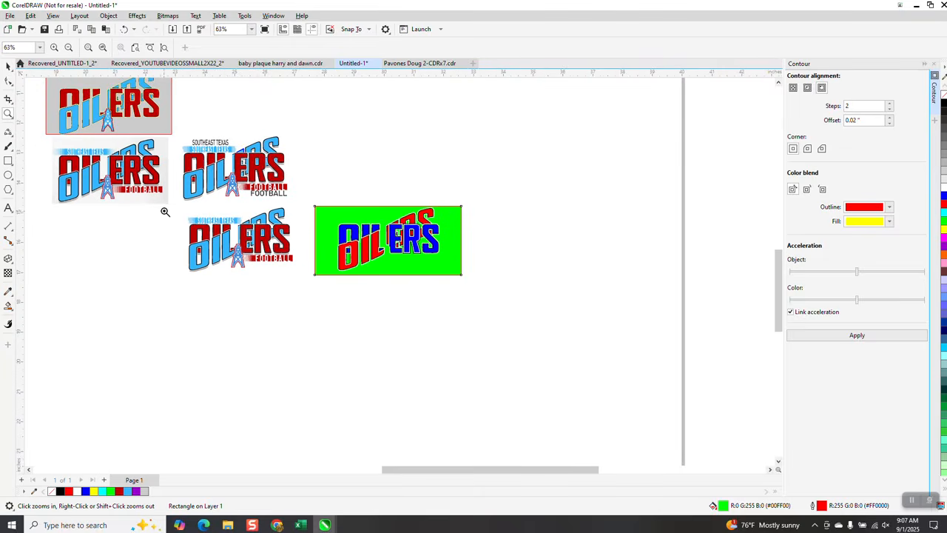
left_click_drag(109, 183, 130, 196)
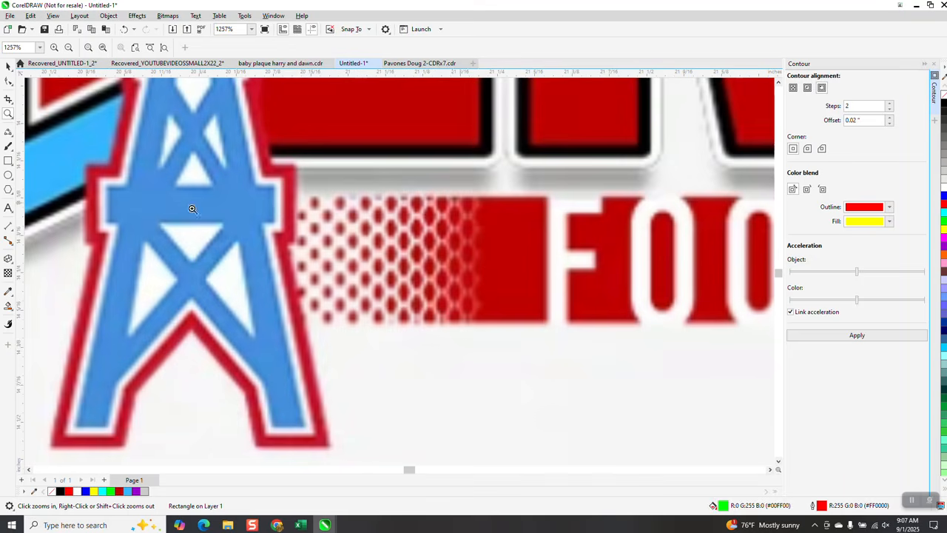
scroll(227, 259, "down", 3)
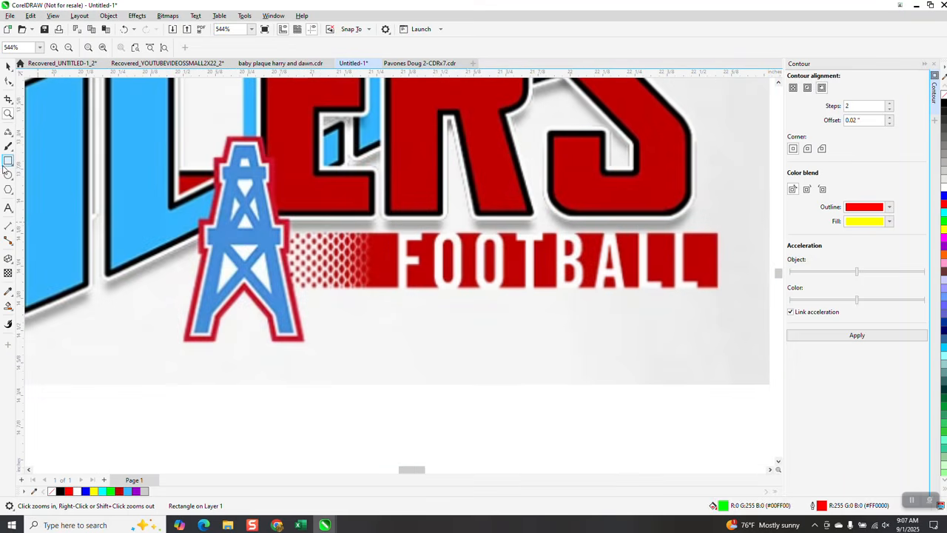
scroll(44, 164, "down", 5)
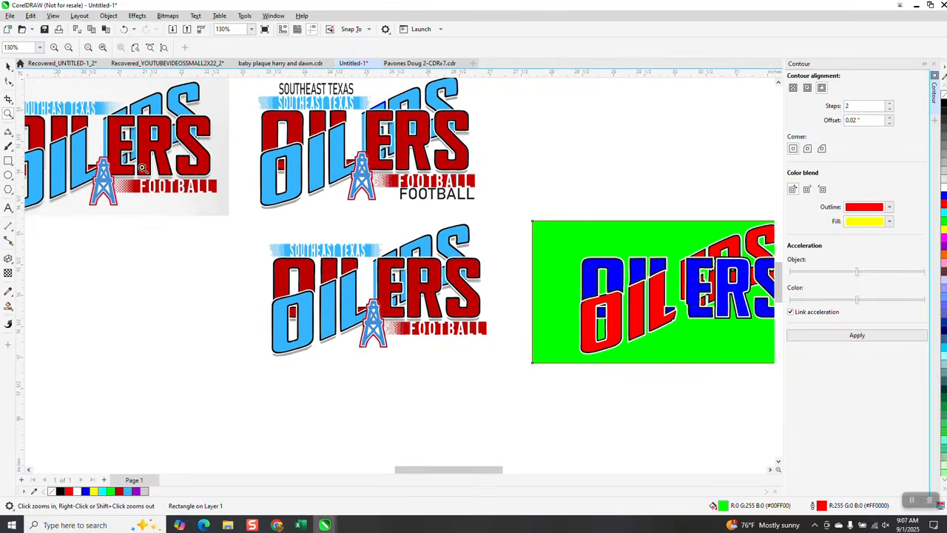
left_click_drag(580, 253, 660, 364)
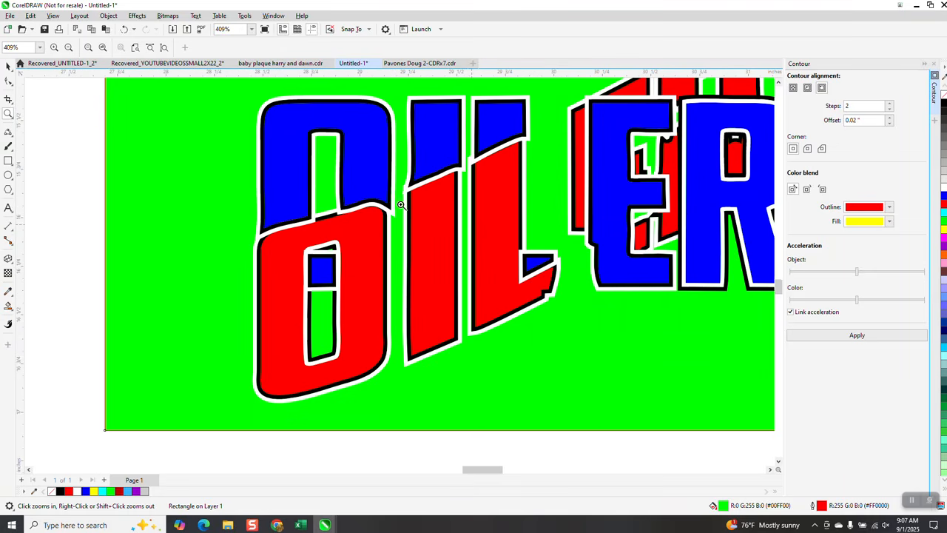
scroll(404, 203, "down", 4)
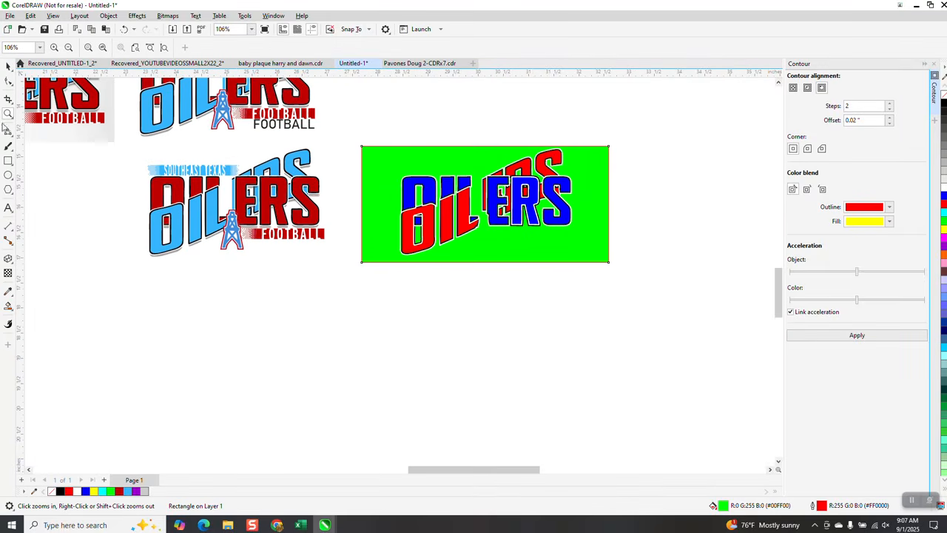
Step: Smart Fill the derrick of the lower traced logo in blue and move the new shape beyond the green rectangle's right side
left_click_drag(181, 207, 354, 281)
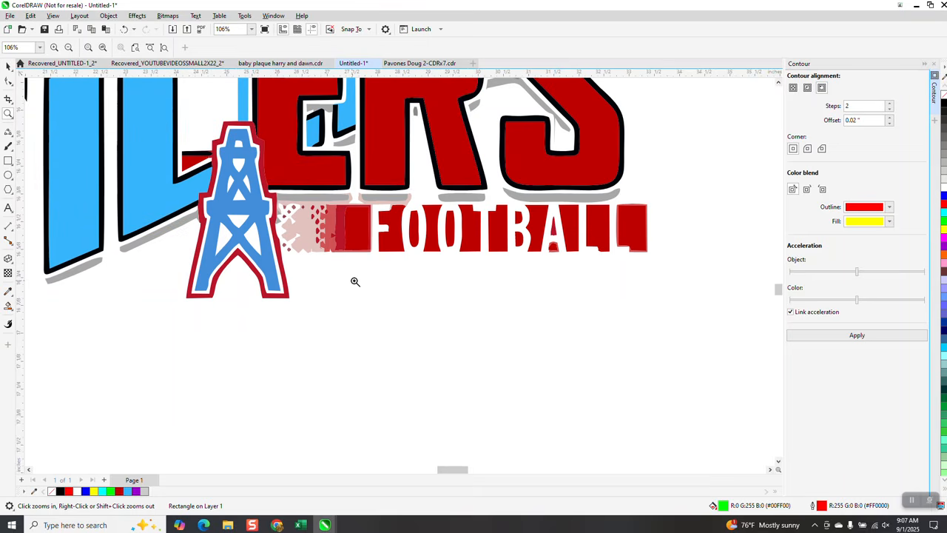
left_click(9, 307)
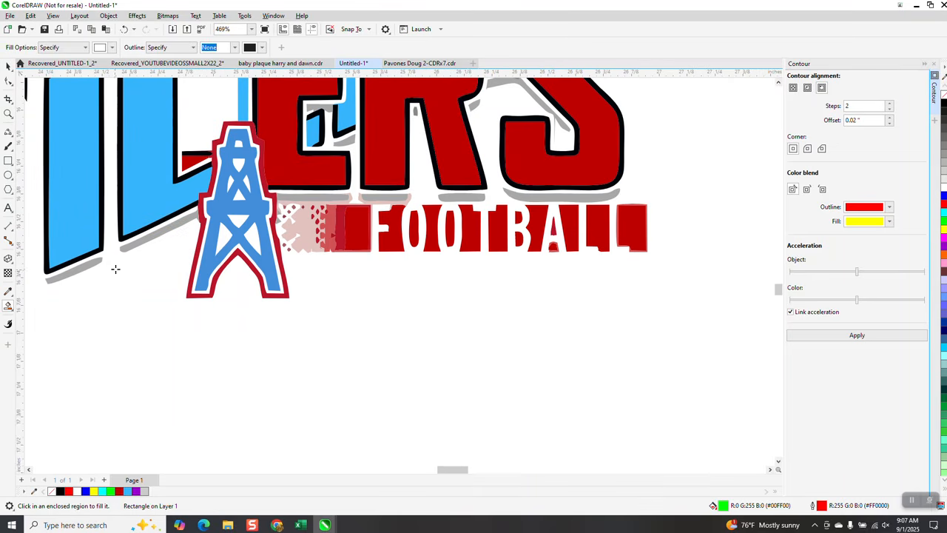
left_click(112, 47)
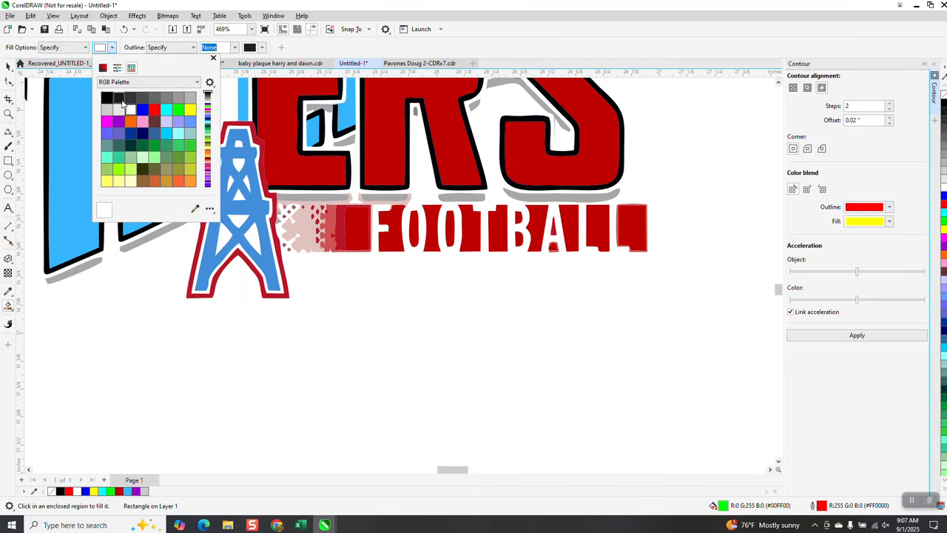
left_click(143, 109)
left_click(248, 202)
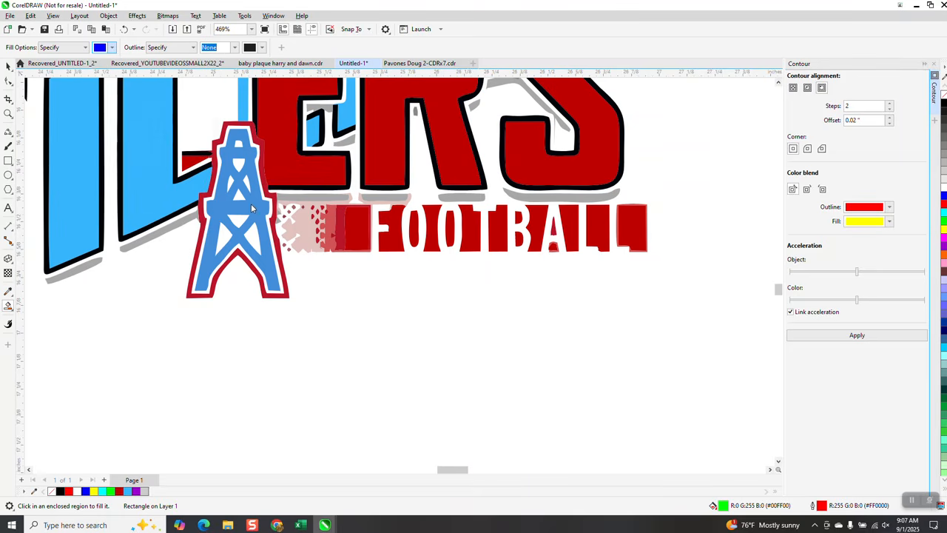
left_click(255, 206)
scroll(88, 252, "down", 3)
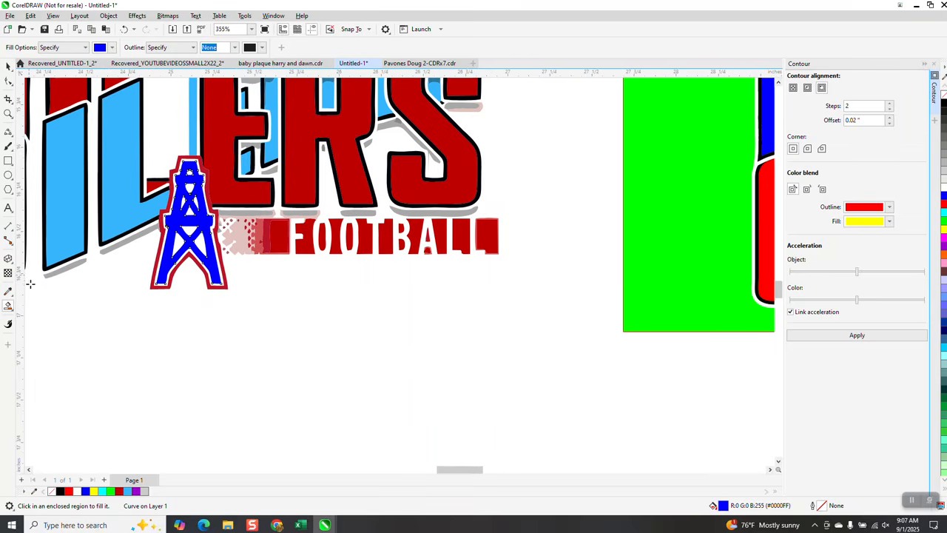
key("Right")
key("Right")
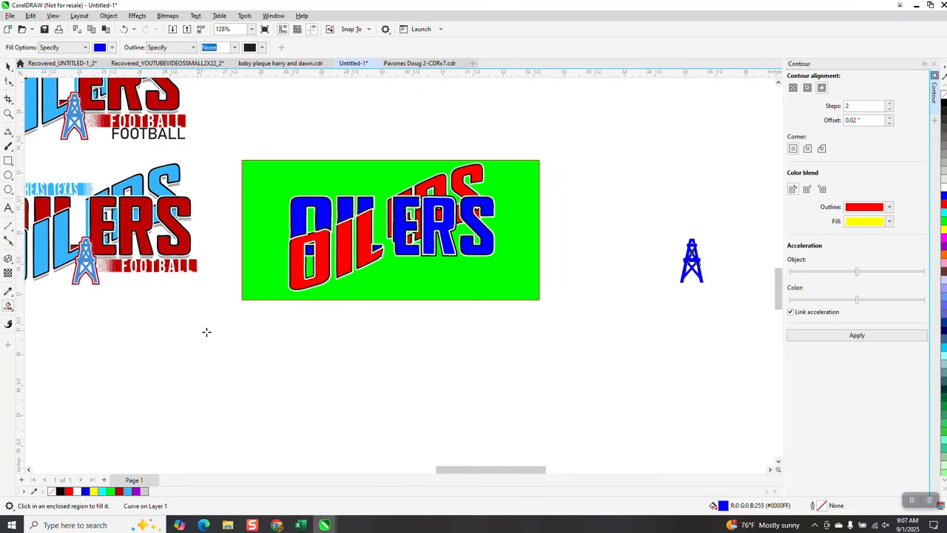
Step: Remove the extracted derrick's blue fill and give it a black hairline outline
left_click(8, 114)
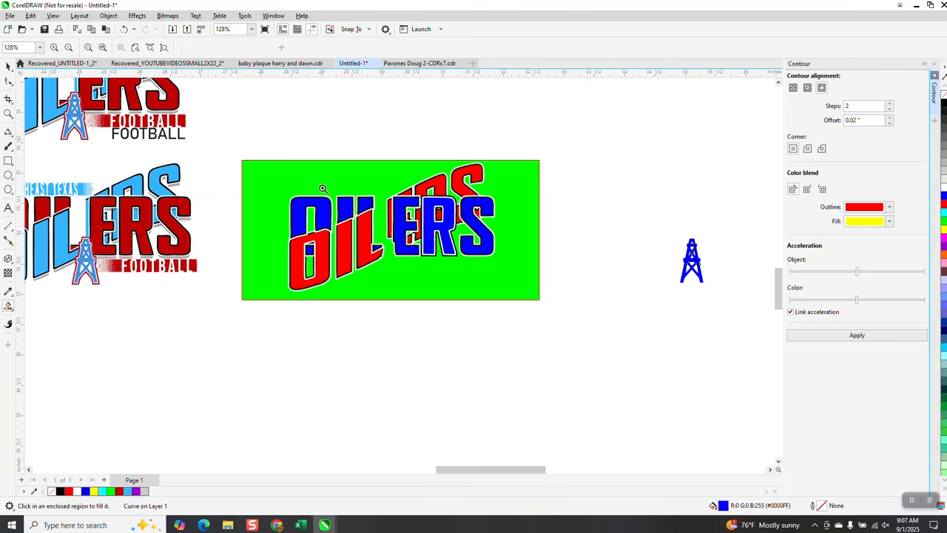
left_click_drag(682, 238, 727, 318)
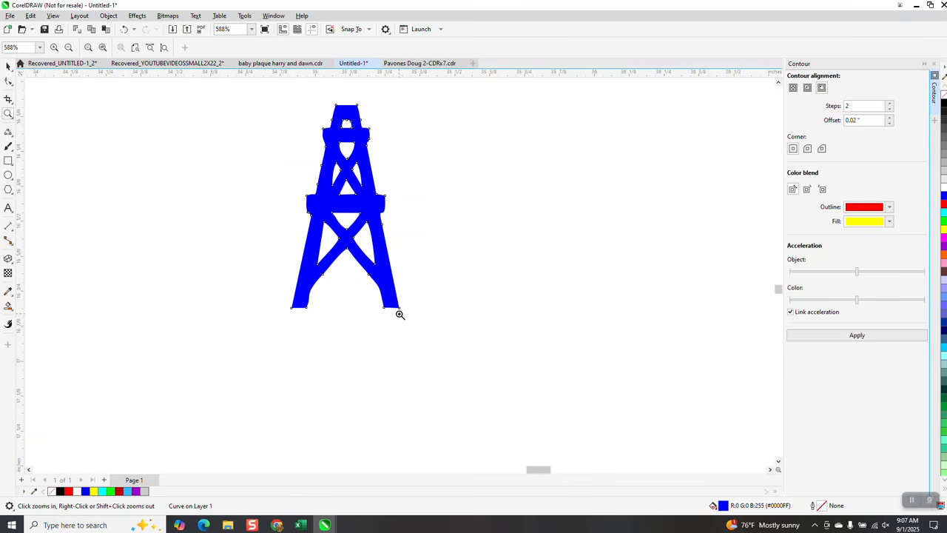
left_click(8, 66)
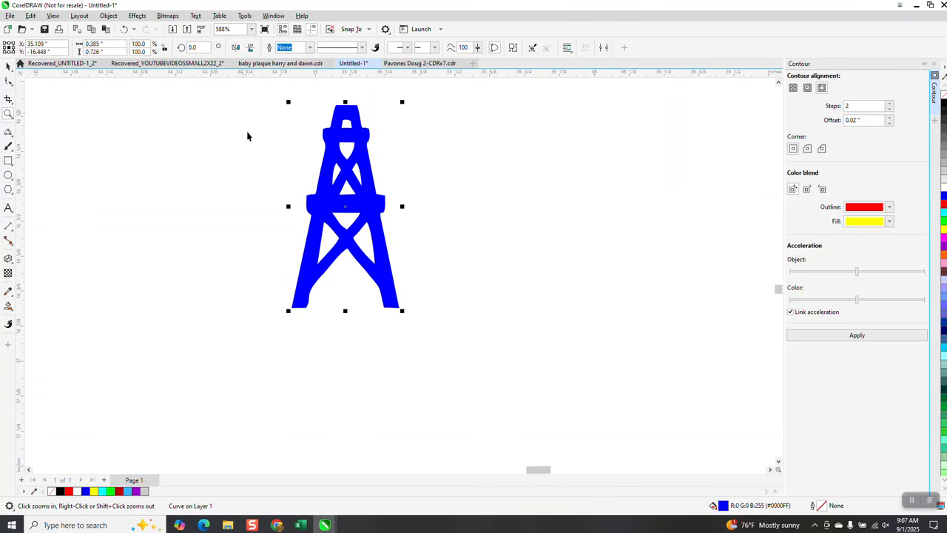
left_click(944, 94)
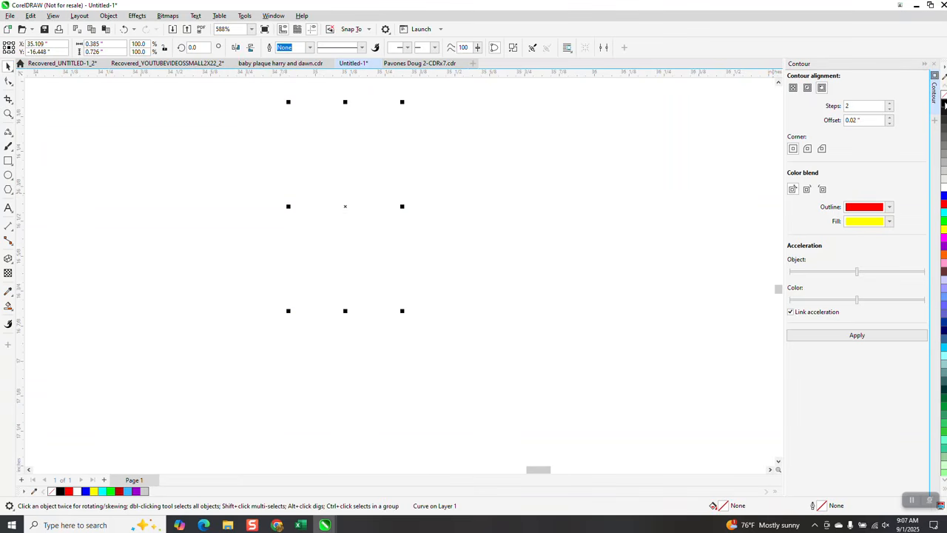
right_click(944, 106)
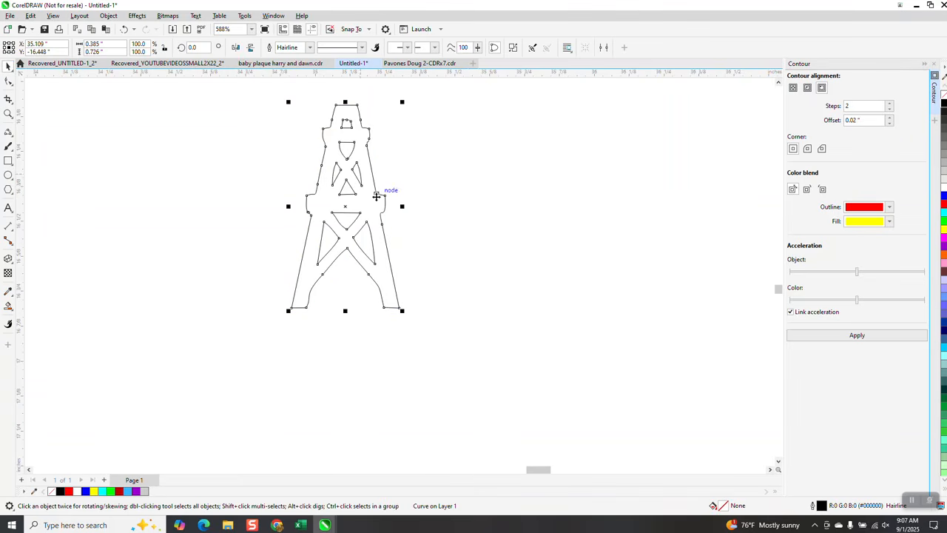
Step: Add a one-step outside contour with a 0.02 inch offset to the extracted derrick outline
left_click(8, 113)
left_click_drag(303, 185, 384, 229)
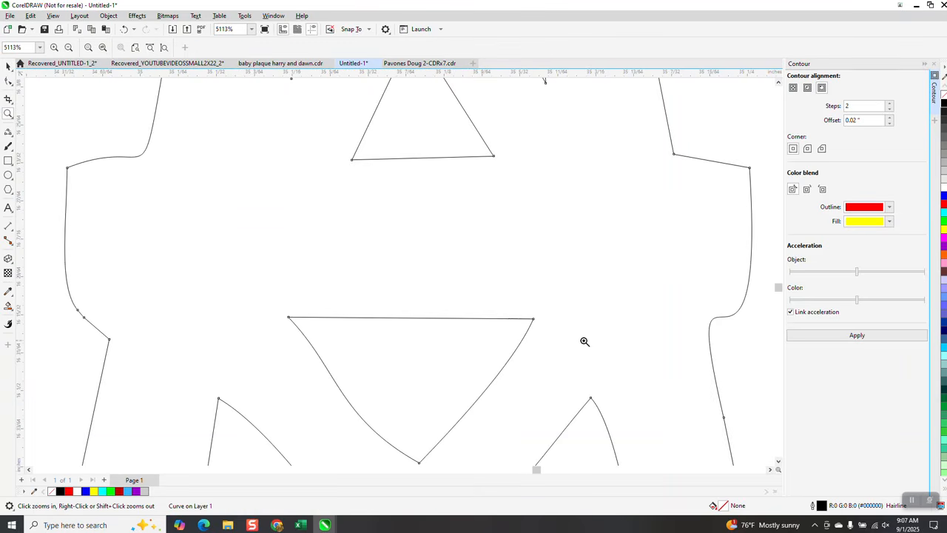
scroll(474, 311, "down", 2)
scroll(440, 278, "down", 2)
scroll(435, 276, "down", 3)
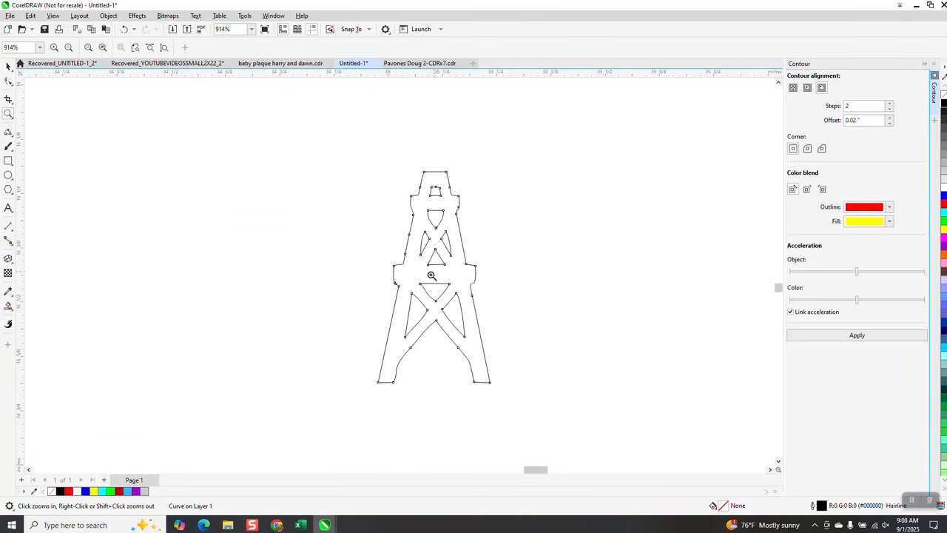
left_click(7, 65)
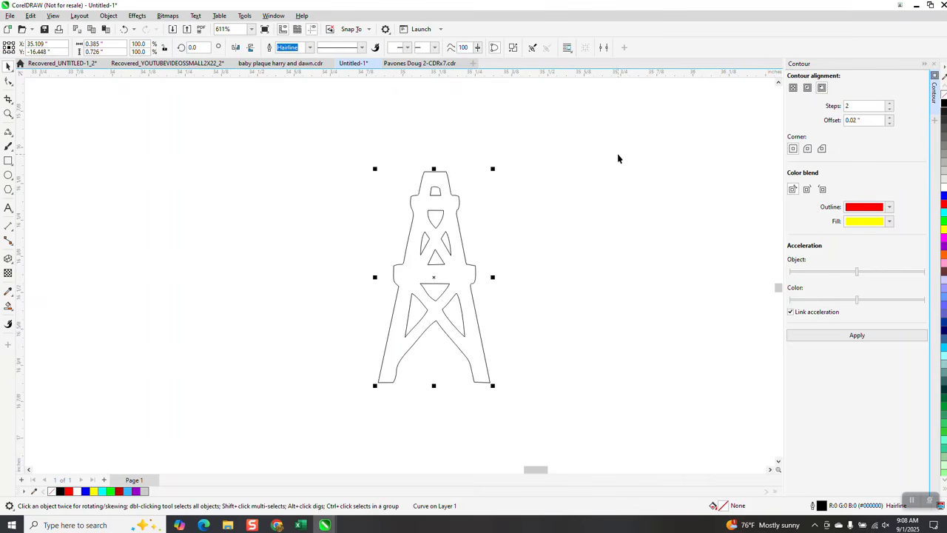
scroll(608, 160, "down", 1)
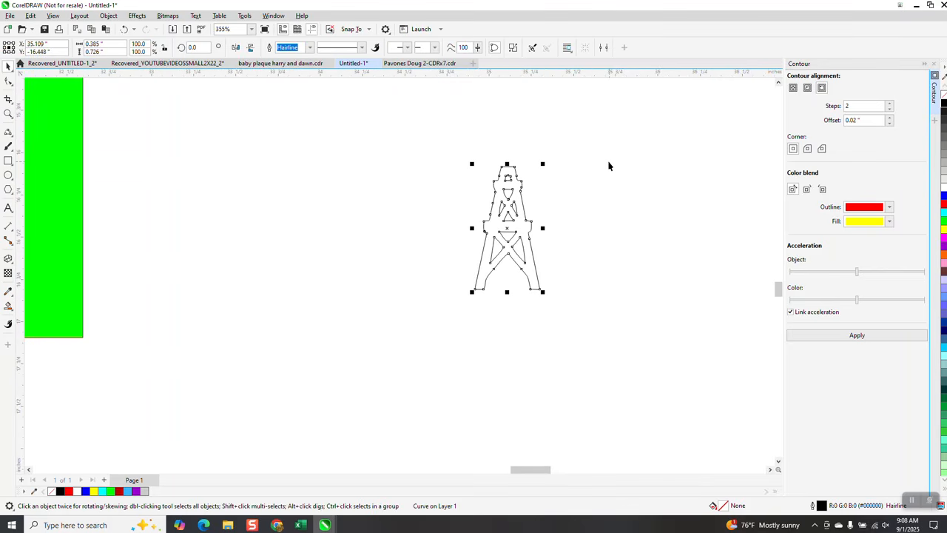
left_click(847, 107)
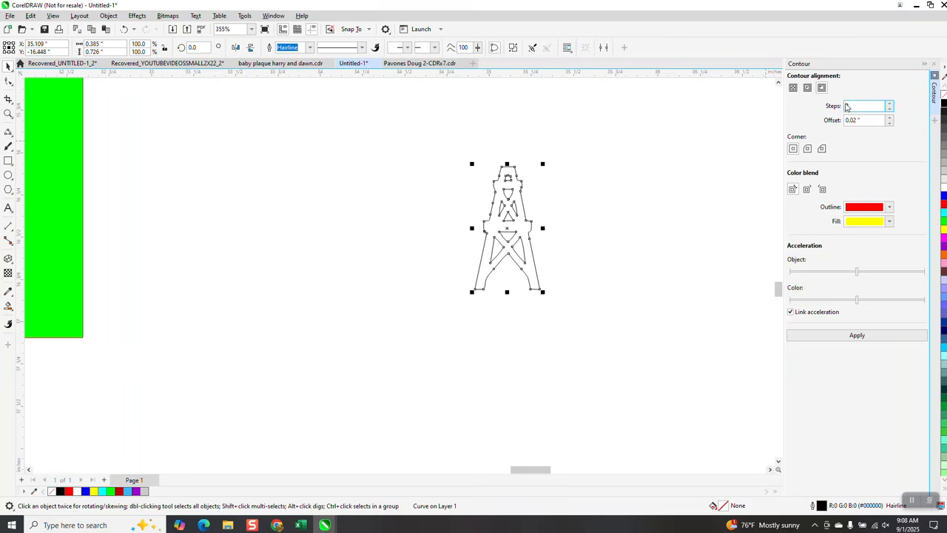
left_click(890, 109)
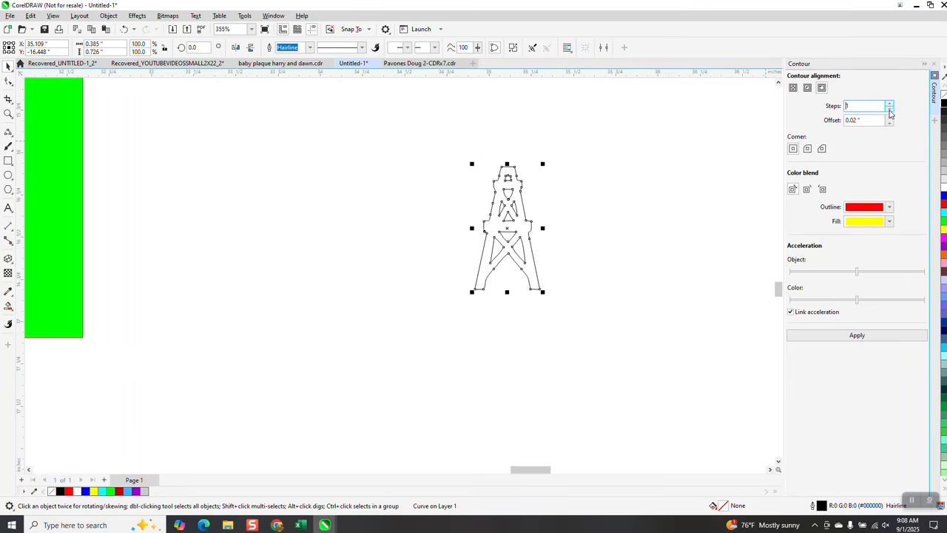
left_click(858, 335)
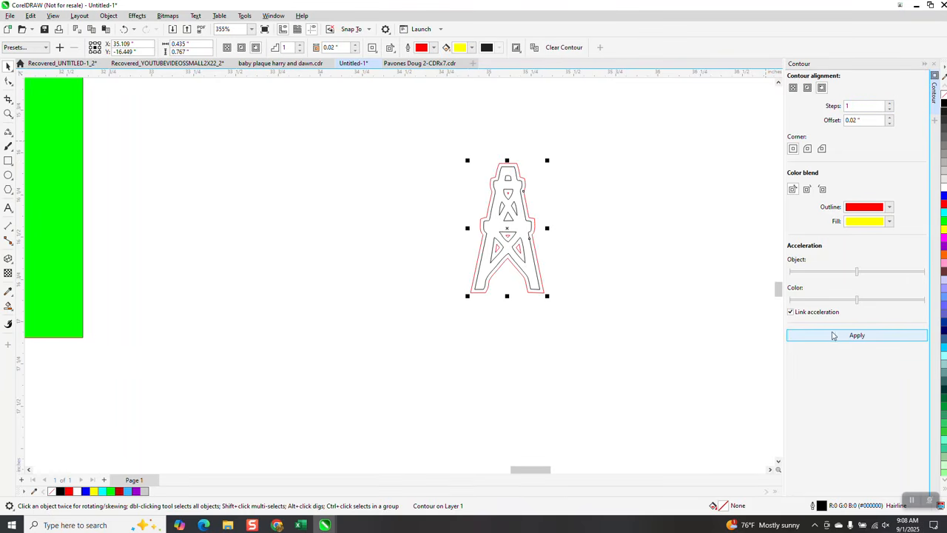
Step: Compare the extracted derrick's contour with the derrick border in the original logo
scroll(592, 313, "down", 5)
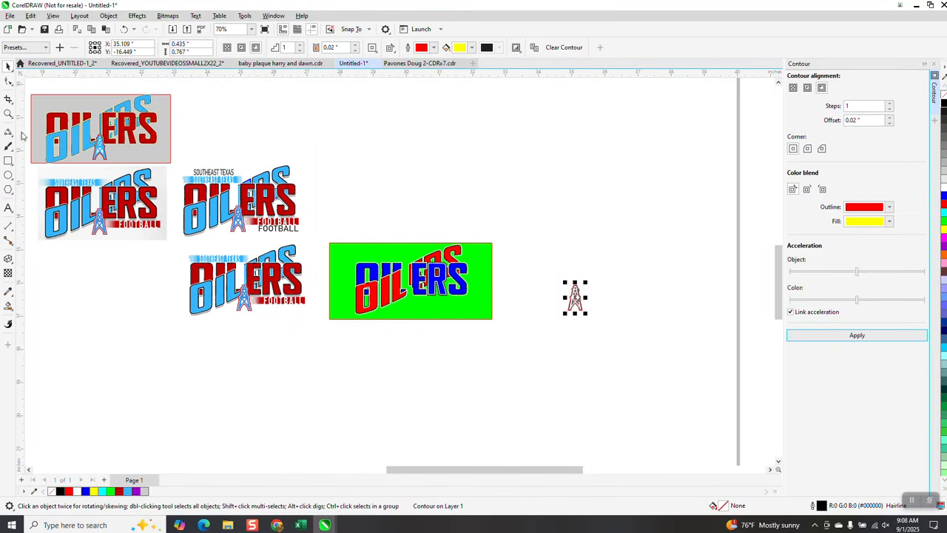
left_click(8, 115)
left_click_drag(67, 209, 166, 260)
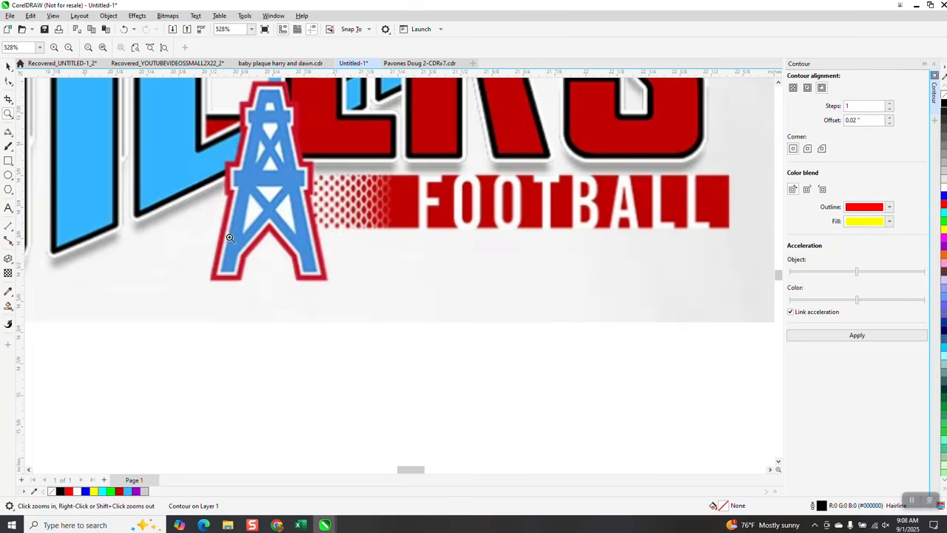
scroll(145, 253, "down", 4)
scroll(177, 252, "down", 2)
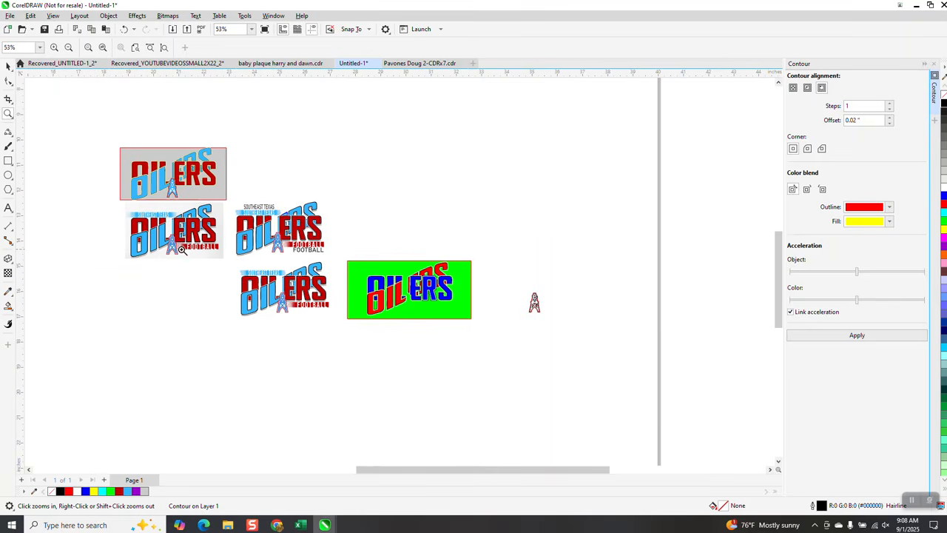
left_click(126, 33)
left_click_drag(495, 286, 575, 343)
left_click(856, 336)
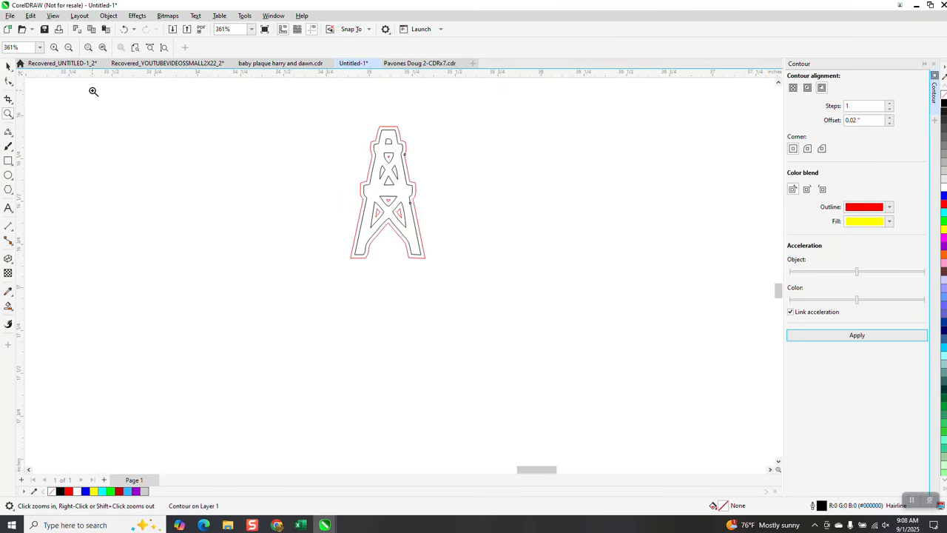
Step: Break the contour apart from the extracted derrick
left_click(8, 66)
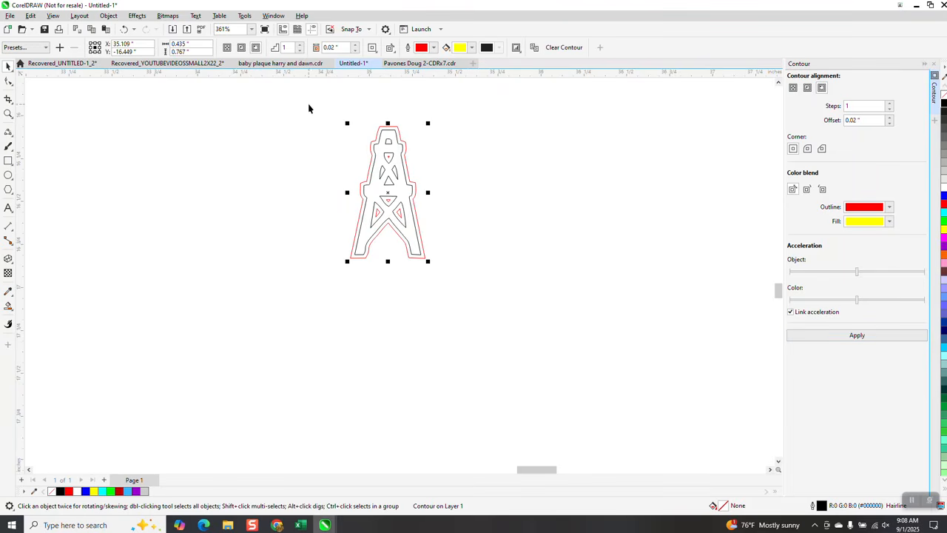
left_click(109, 15)
left_click(138, 245)
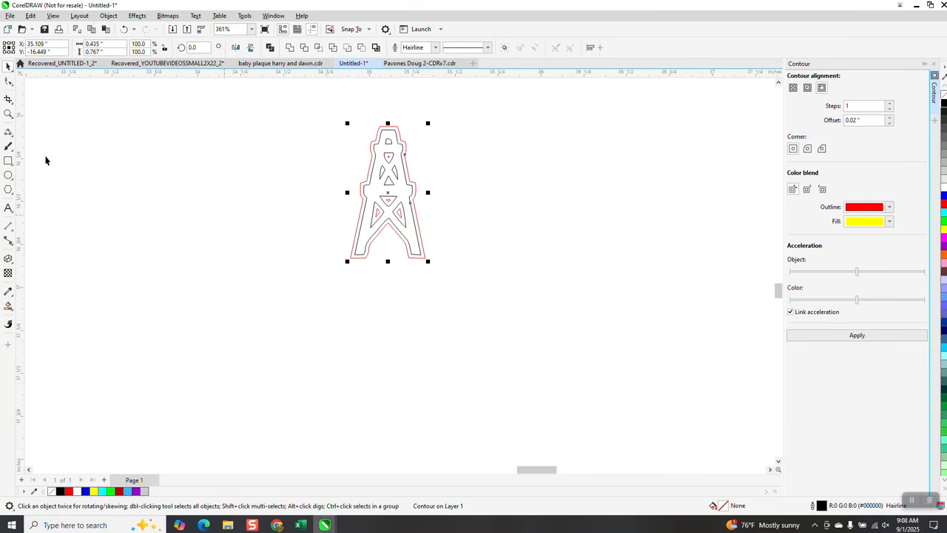
Step: Remove the three small red contour shapes inside the derrick's lower openings with Virtual Segment Delete
key("z")
left_click_drag(364, 190, 489, 269)
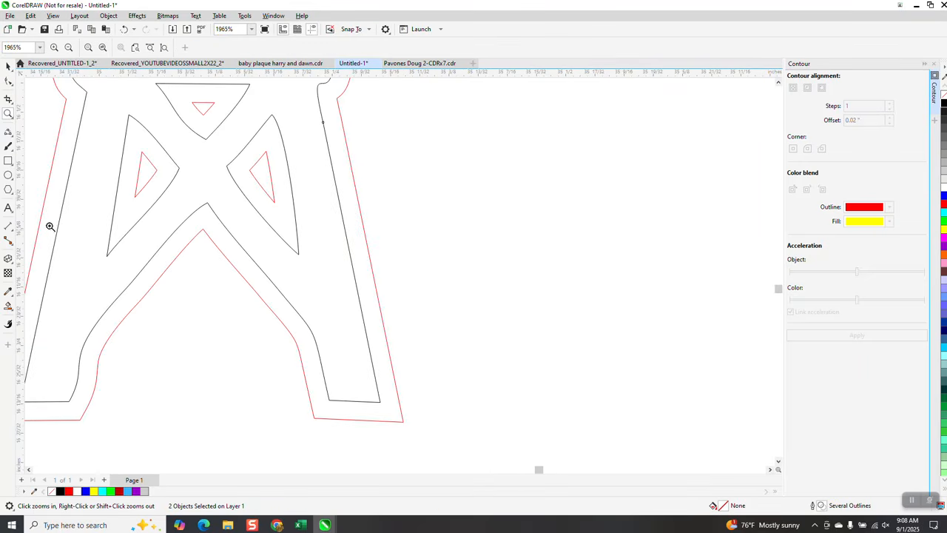
left_click(12, 103)
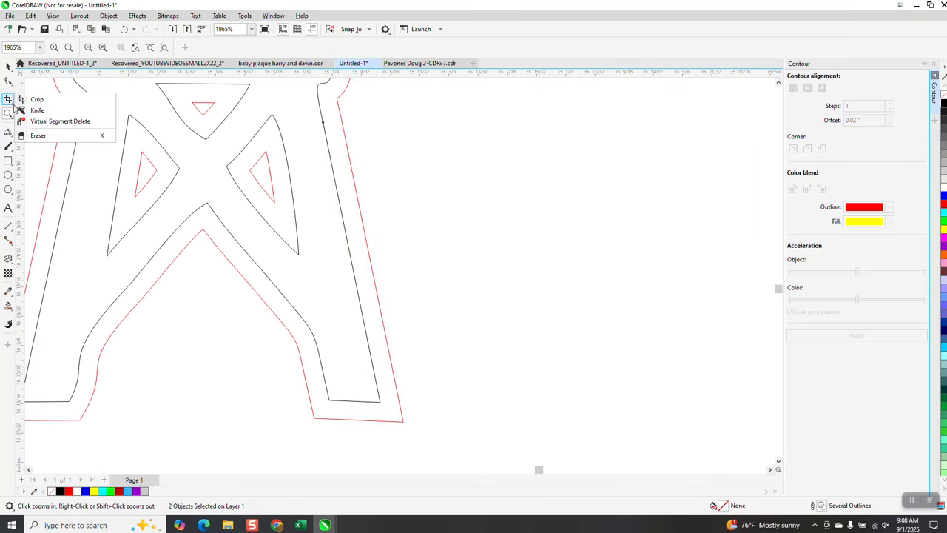
left_click(44, 121)
left_click(158, 167)
left_click(210, 108)
left_click(256, 162)
scroll(271, 180, "down", 4)
left_click(9, 66)
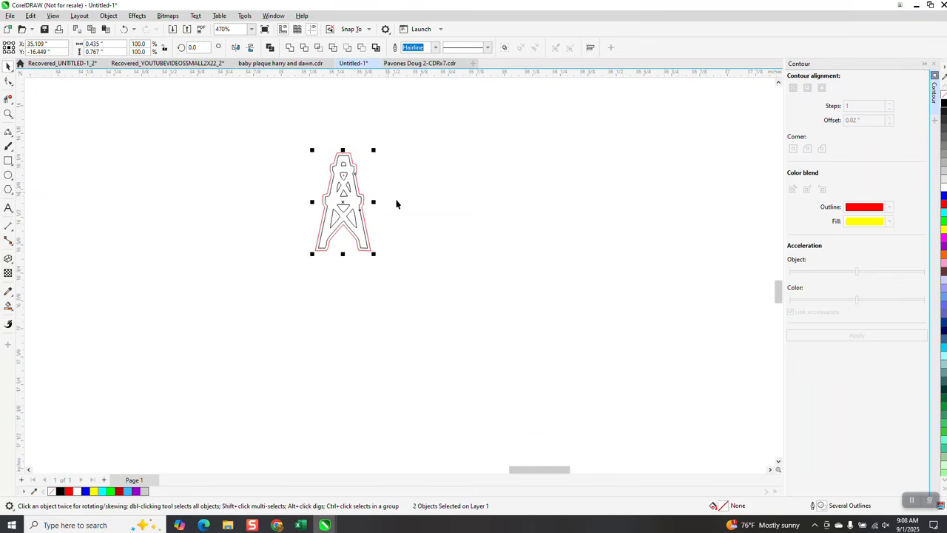
scroll(393, 196, "down", 2)
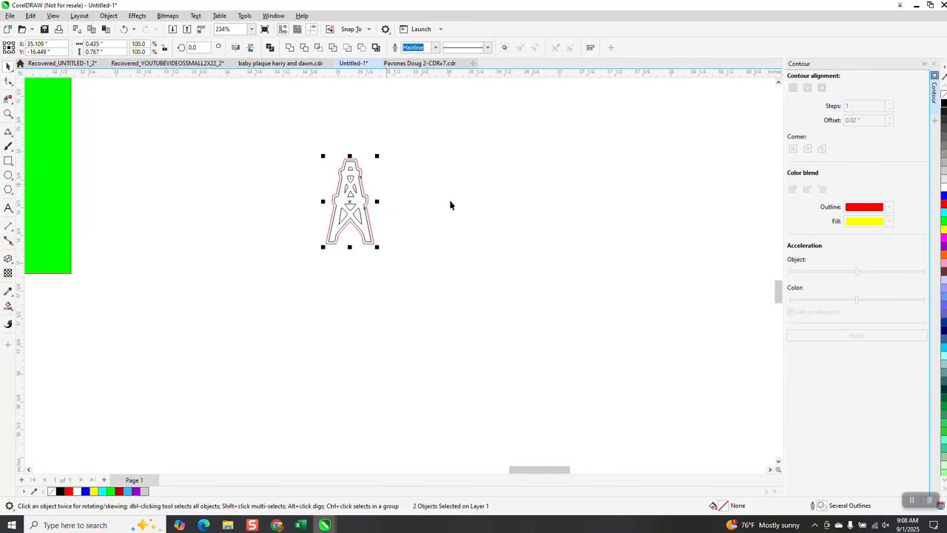
key("Right")
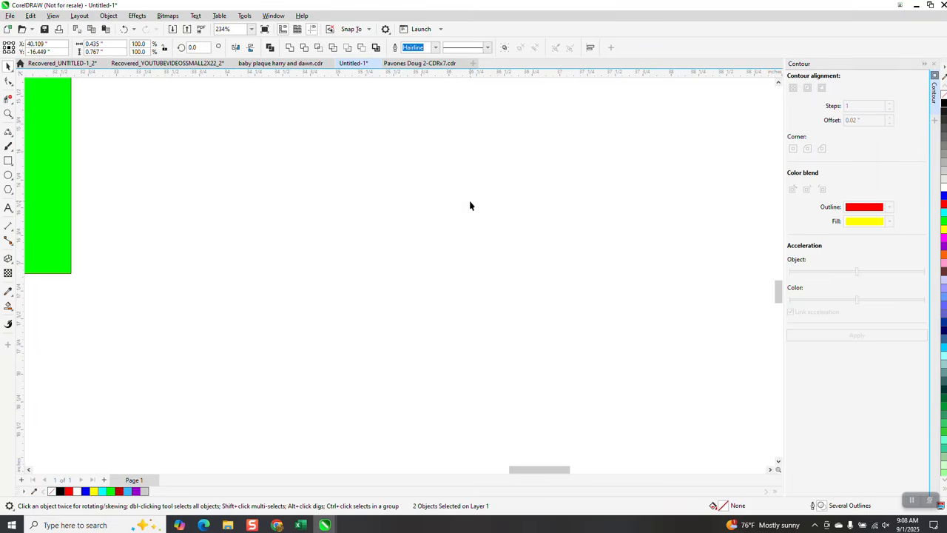
key("ctrl+z")
key("Escape")
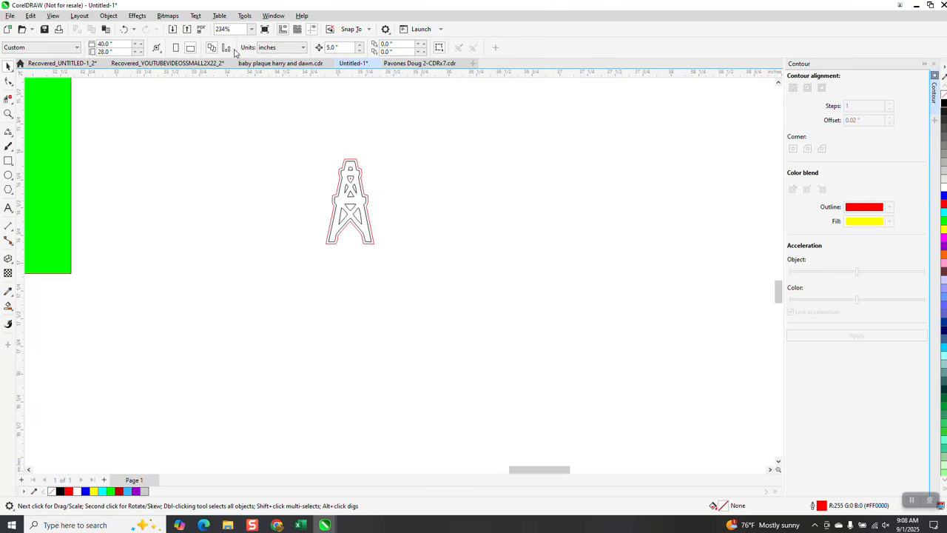
left_click_drag(275, 127, 458, 286)
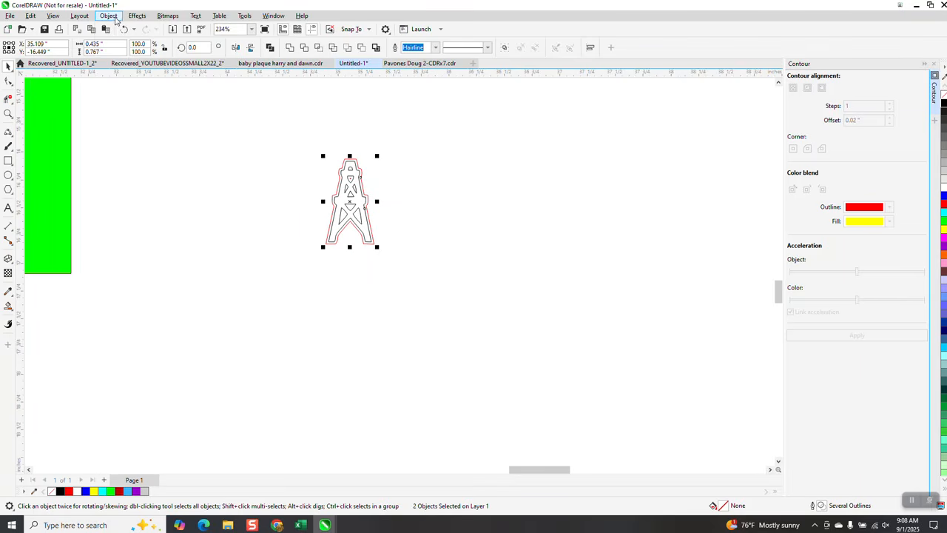
left_click(110, 15)
mouse_move(180, 188)
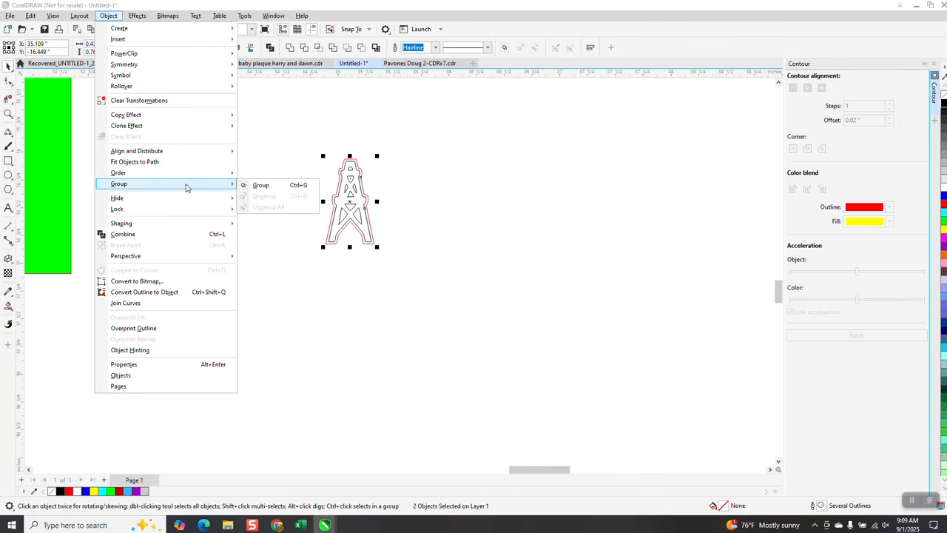
left_click(258, 150)
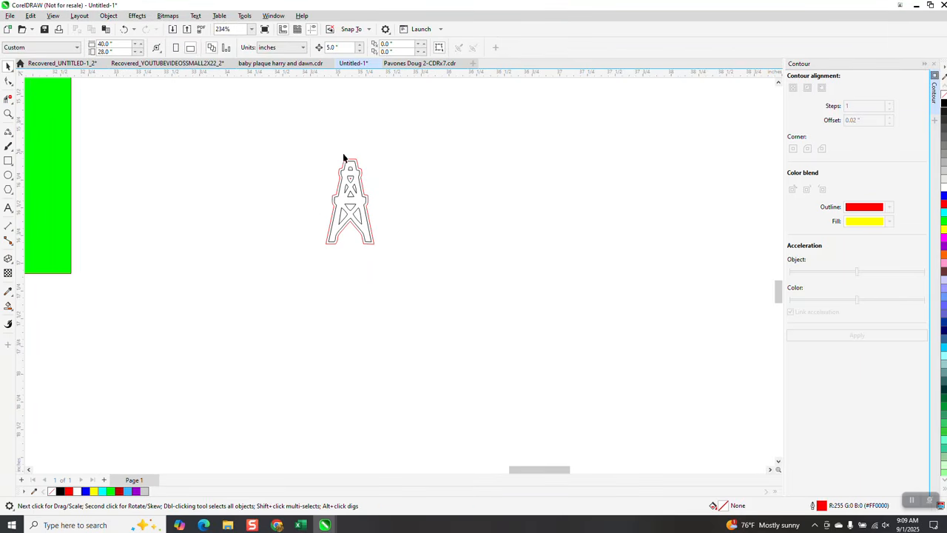
Step: Move only the red contour outline 5 inches to the right, away from the derrick
left_click(355, 162)
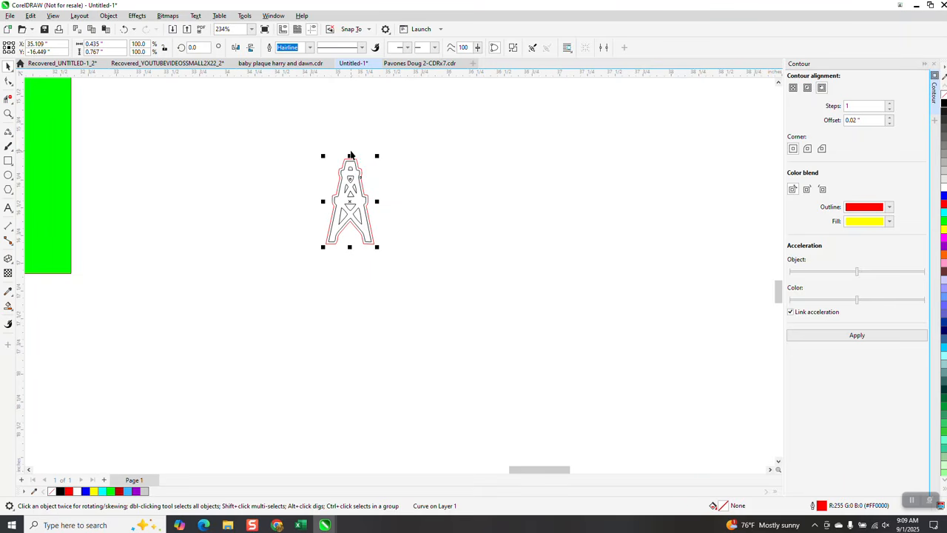
key("Delete")
scroll(306, 237, "down", 3)
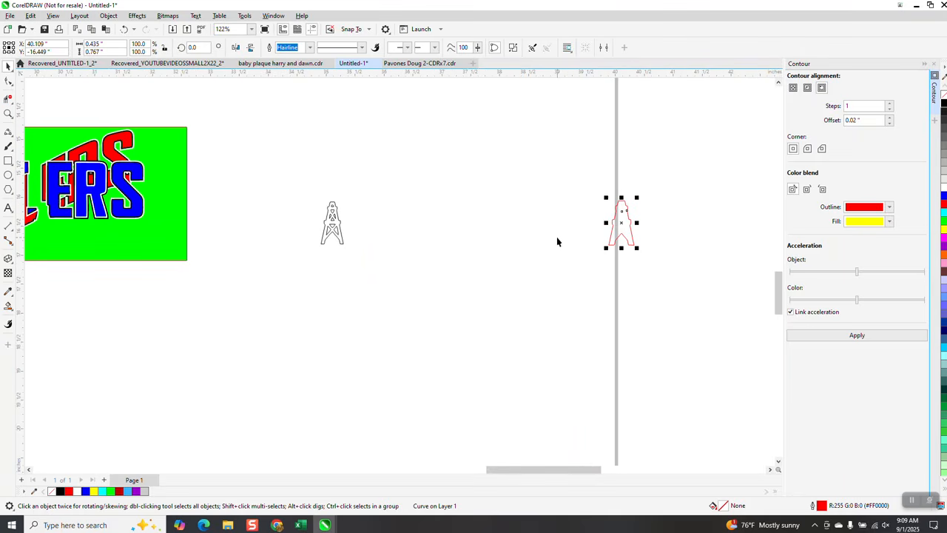
scroll(465, 237, "down", 2)
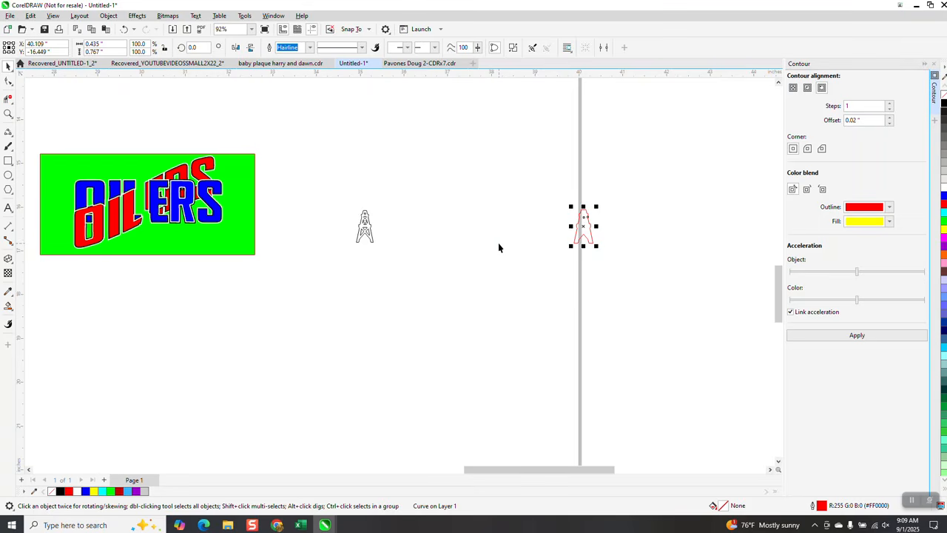
Step: Sample the blue of the OILERS lettering and Smart Fill the black-outlined derrick in blue with no outline
left_click(9, 293)
left_click(40, 290)
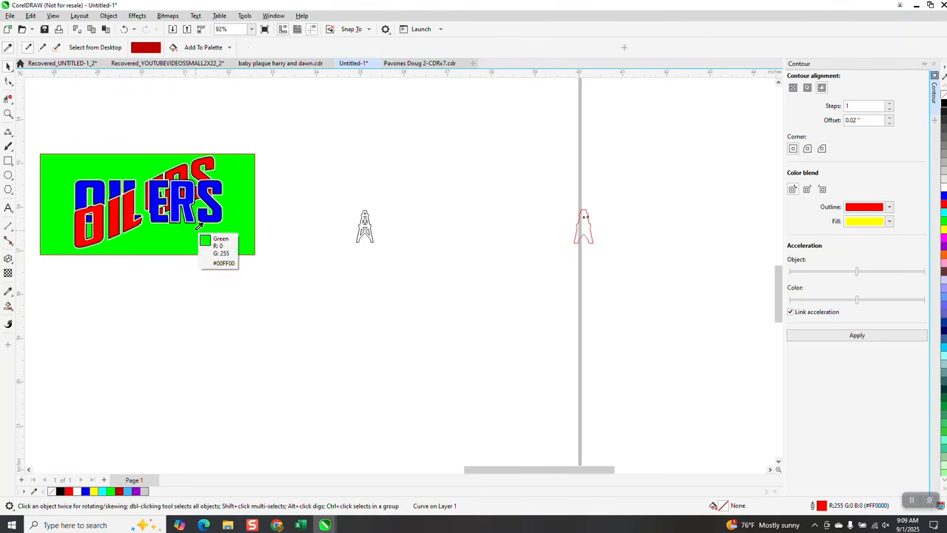
left_click(217, 210)
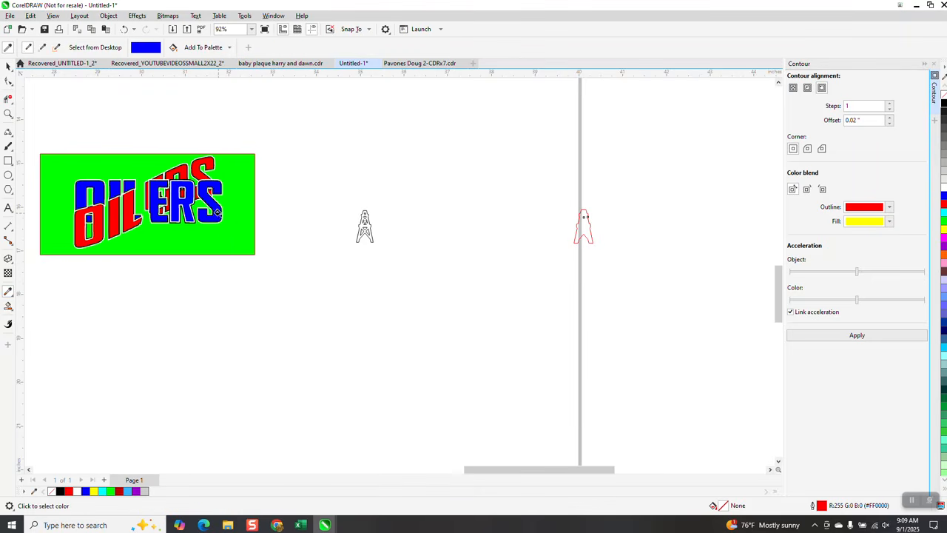
left_click(8, 114)
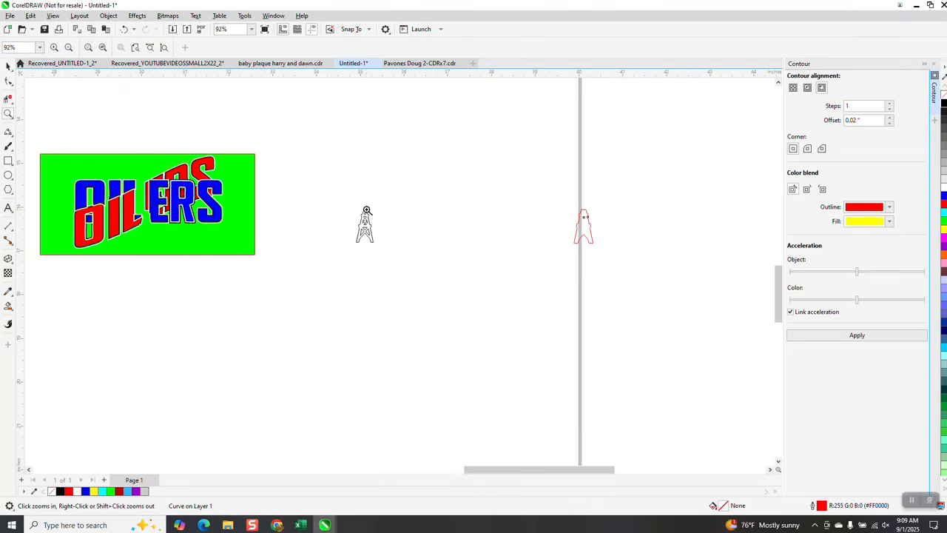
left_click_drag(348, 205, 417, 269)
left_click(9, 305)
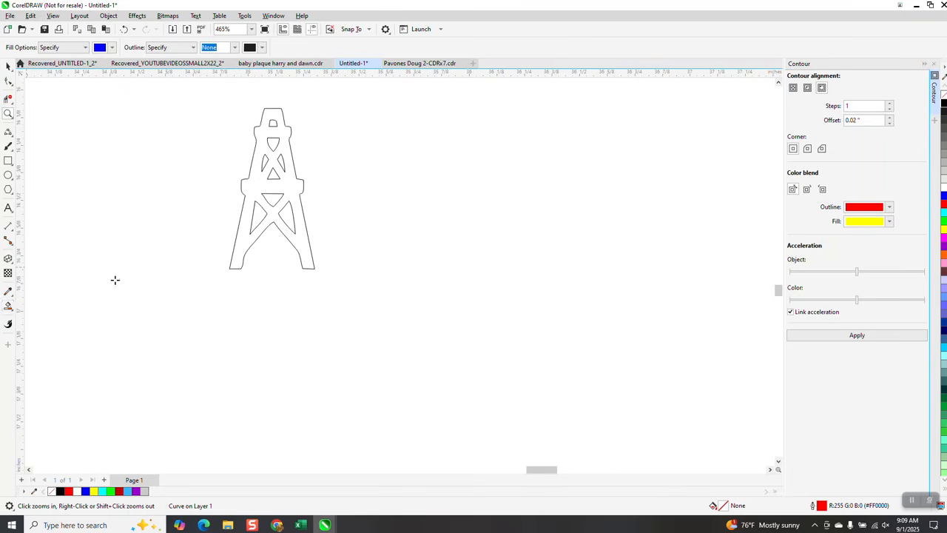
left_click(277, 192)
scroll(282, 342, "down", 1)
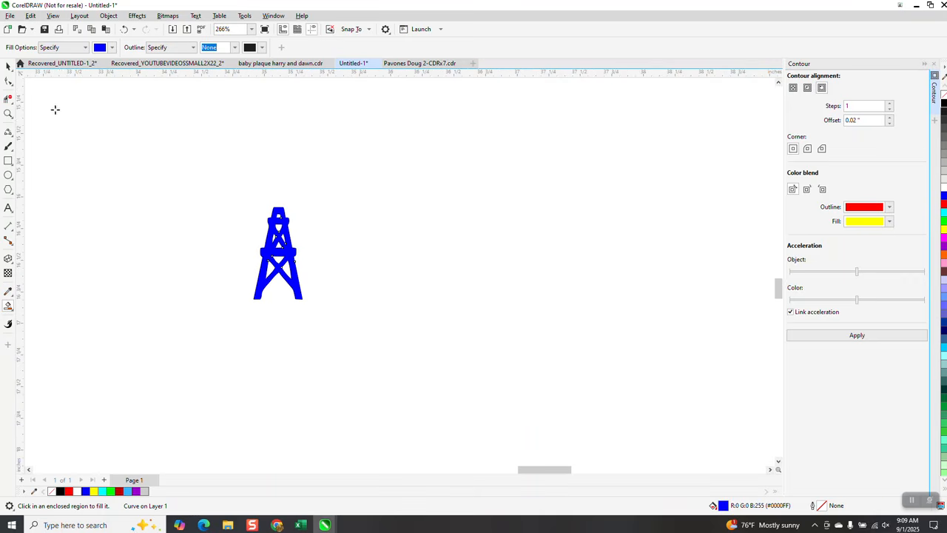
left_click(11, 69)
scroll(480, 348, "down", 2)
scroll(700, 345, "down", 1)
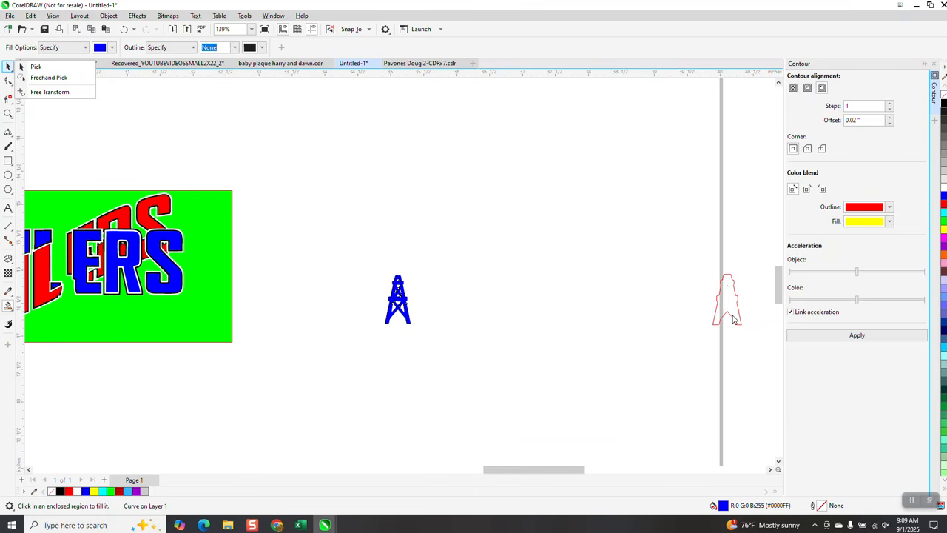
left_click(733, 318)
key("Left")
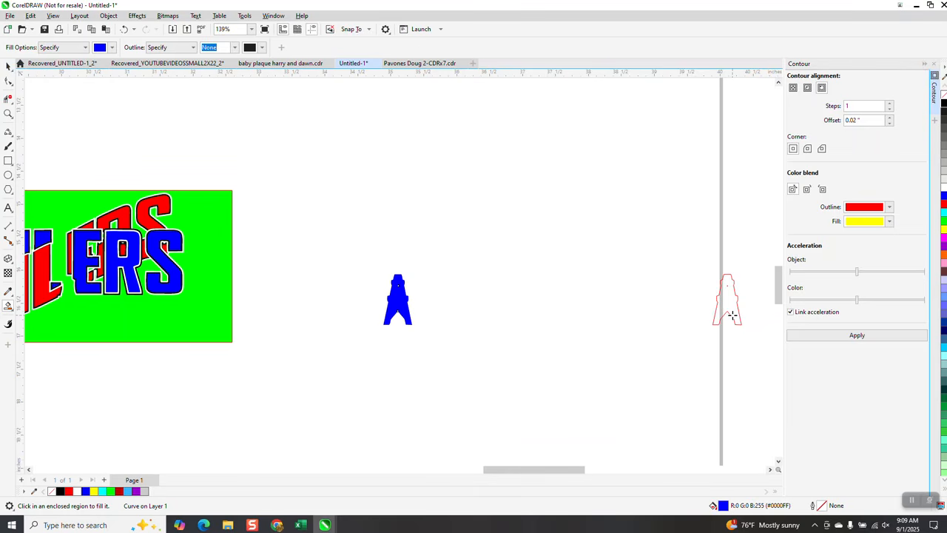
left_click(124, 29)
left_click(125, 29)
Step: Move the red contour outline 5 inches left, back around the blue derrick
left_click(8, 67)
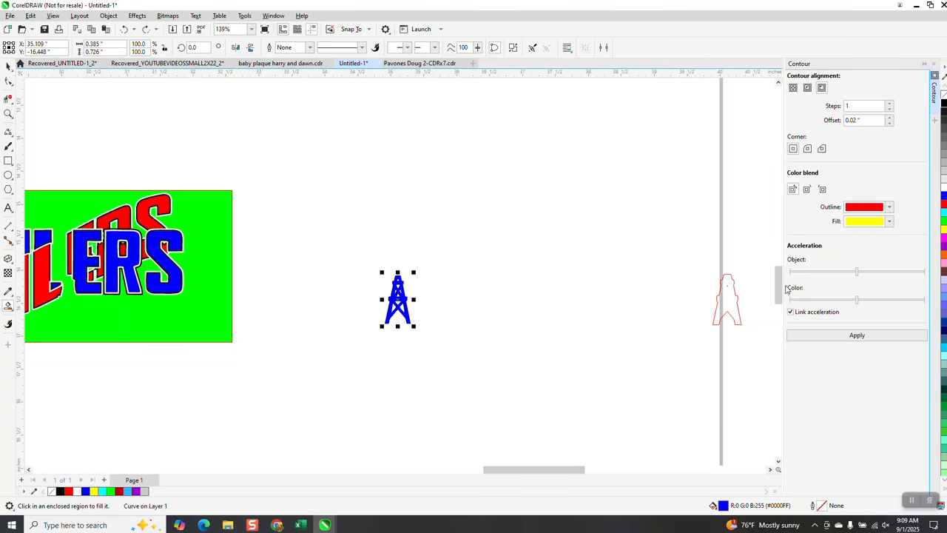
left_click(726, 305)
key("Left")
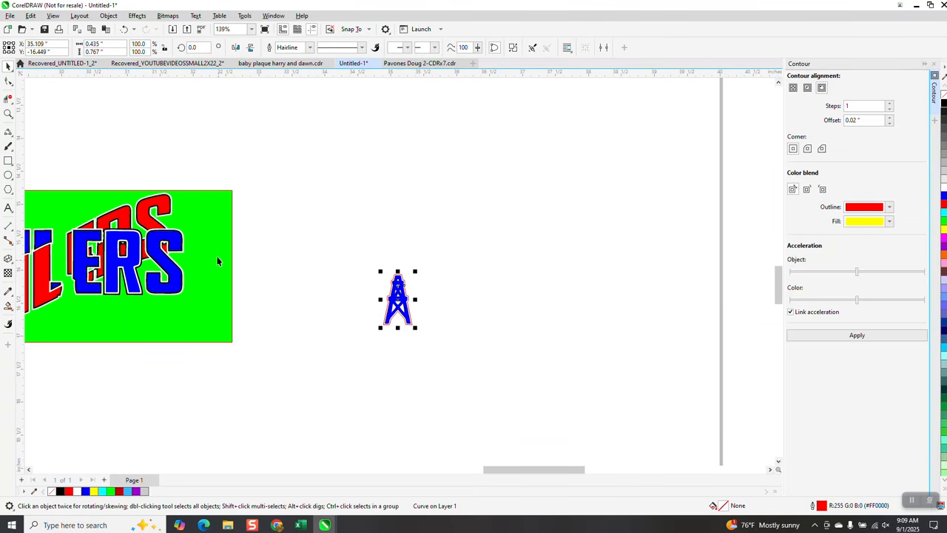
Step: Examine the derrick's white and red borders in the upper traced logo
scroll(242, 291, "down", 3)
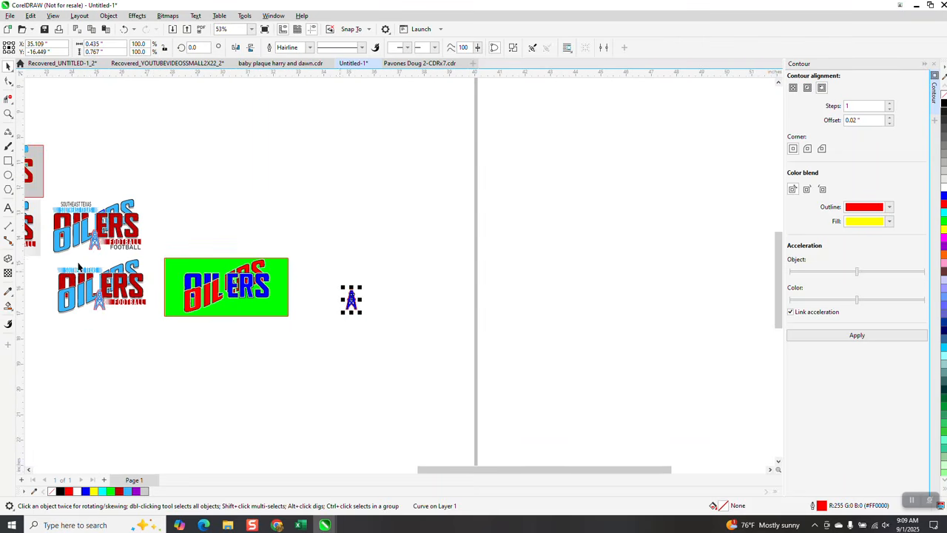
left_click(9, 113)
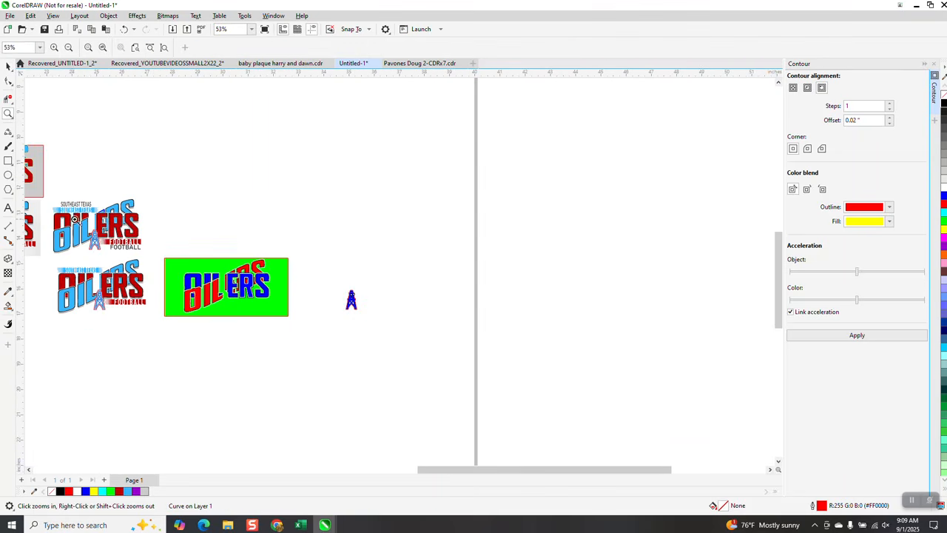
left_click_drag(76, 221, 113, 254)
scroll(329, 249, "down", 1)
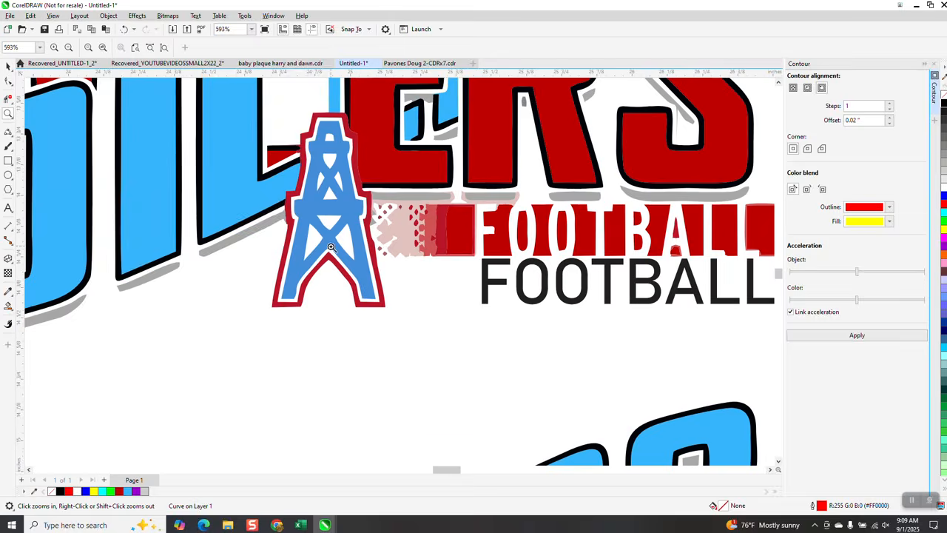
Step: Move the red contour outline 5 inches right off the derrick, fill it white, and return it around the blue derrick
scroll(332, 212, "down", 1)
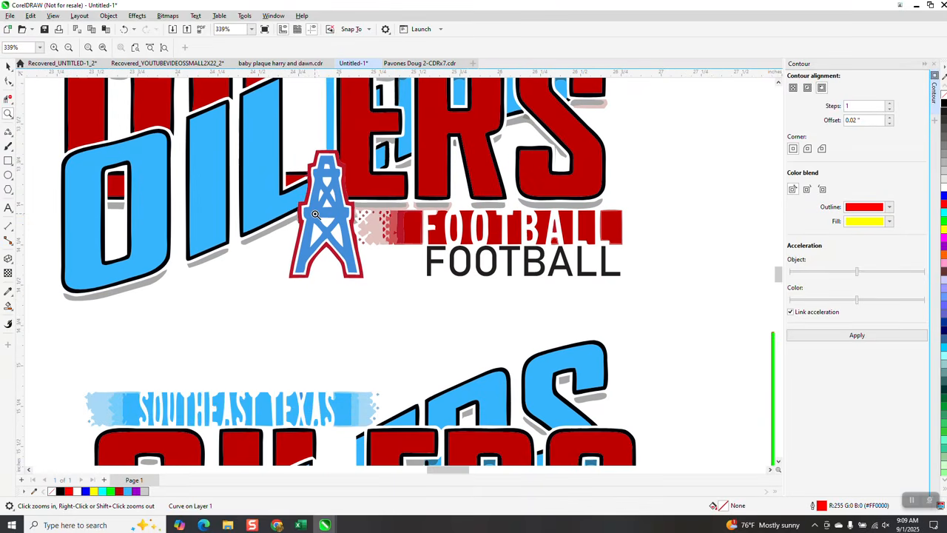
scroll(314, 214, "down", 2)
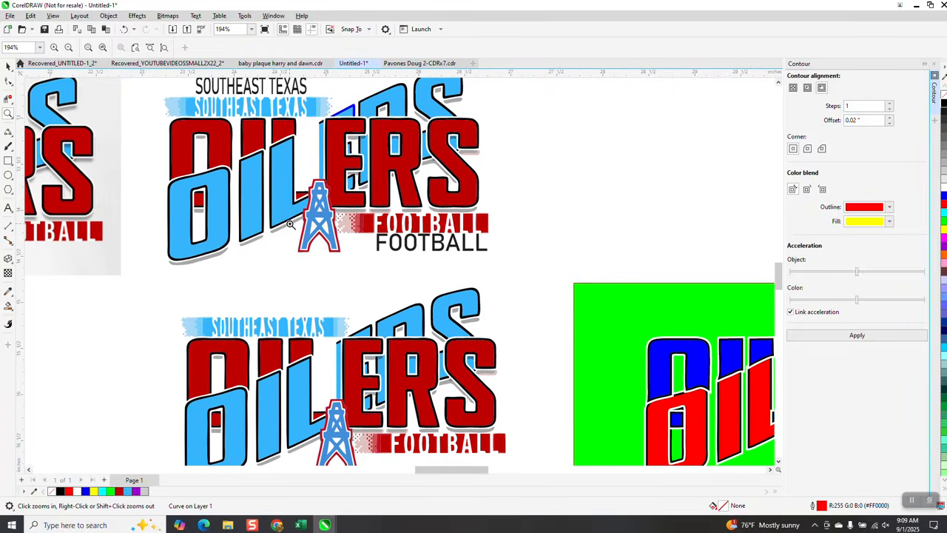
scroll(293, 217, "down", 4)
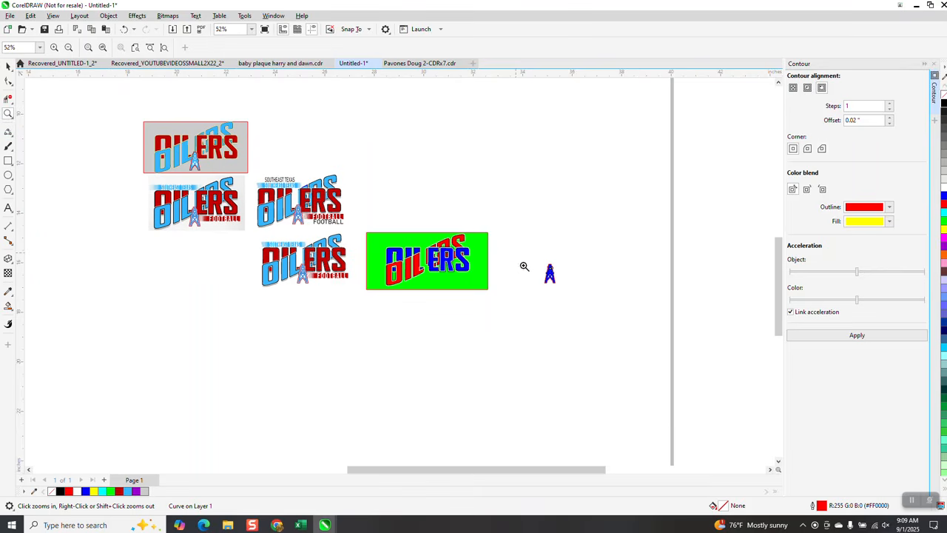
left_click_drag(522, 264, 580, 321)
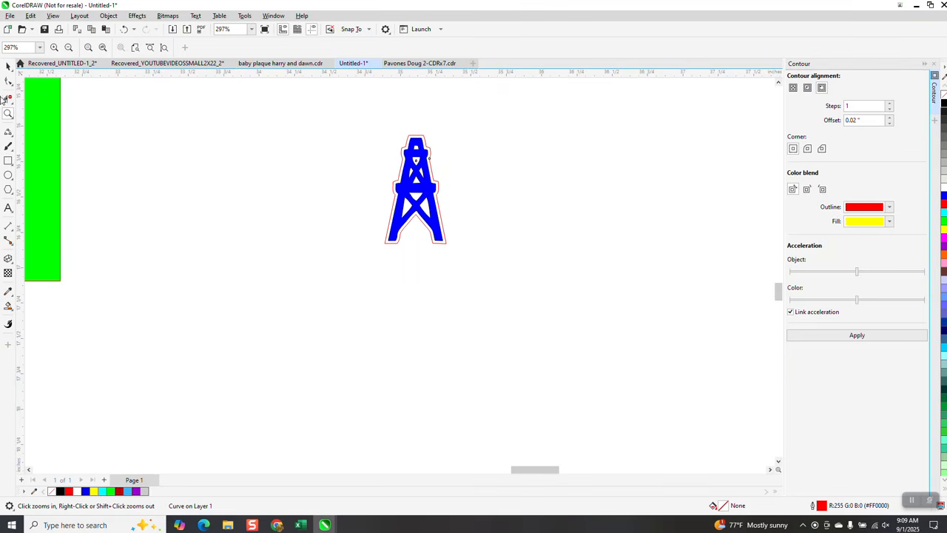
left_click(8, 66)
key("Right")
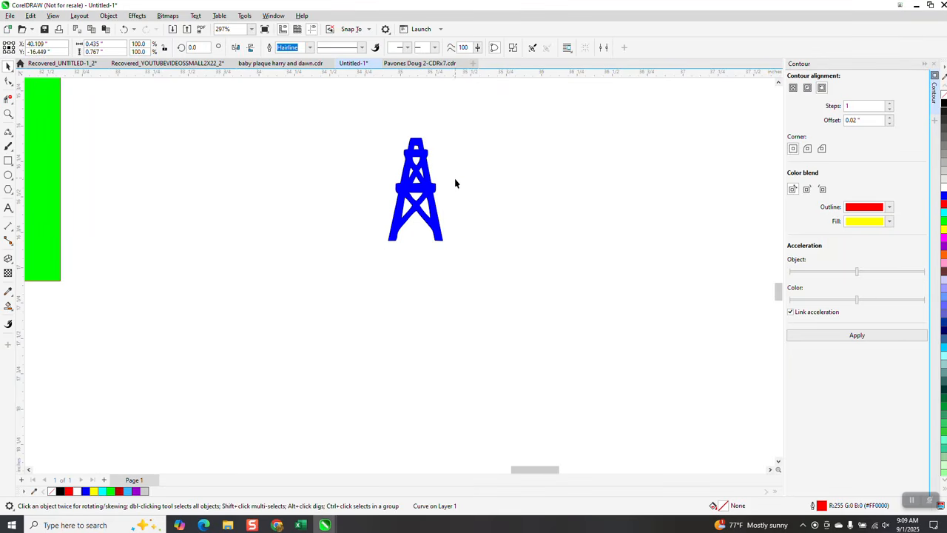
scroll(405, 237, "down", 8)
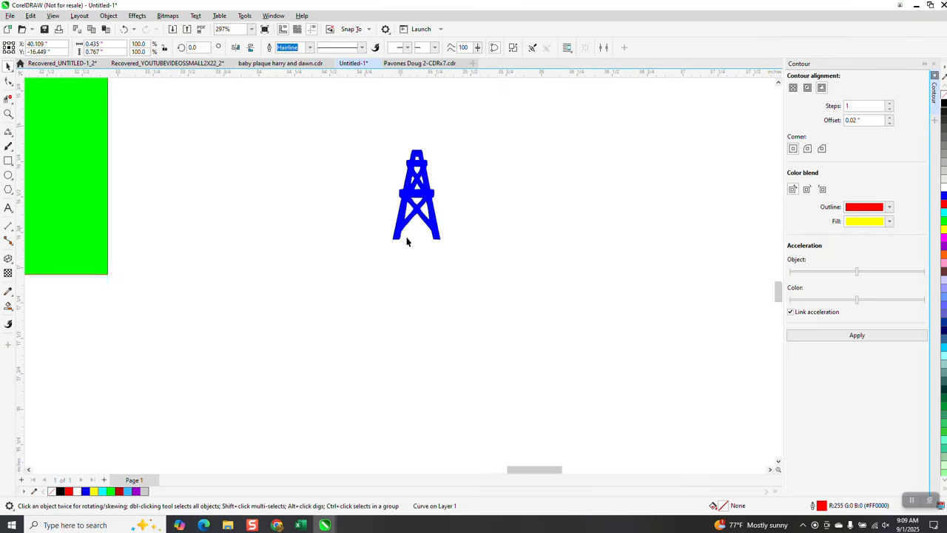
left_click(944, 190)
key("Left")
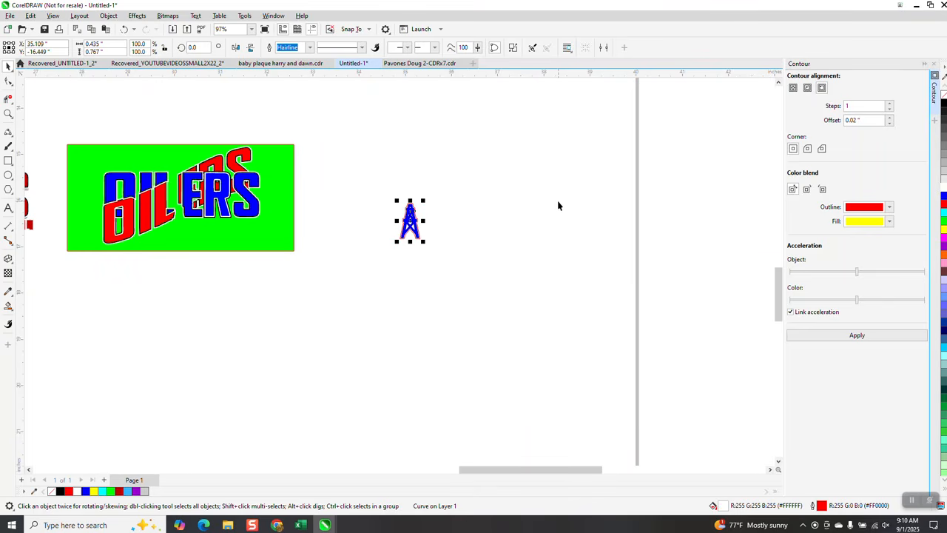
Step: Draw a rectangle about 1.09 by 1.31 inches around the derrick, Smart Fill its surrounding area blue, and move that fill 5 inches right
left_click(9, 115)
left_click_drag(387, 190, 499, 277)
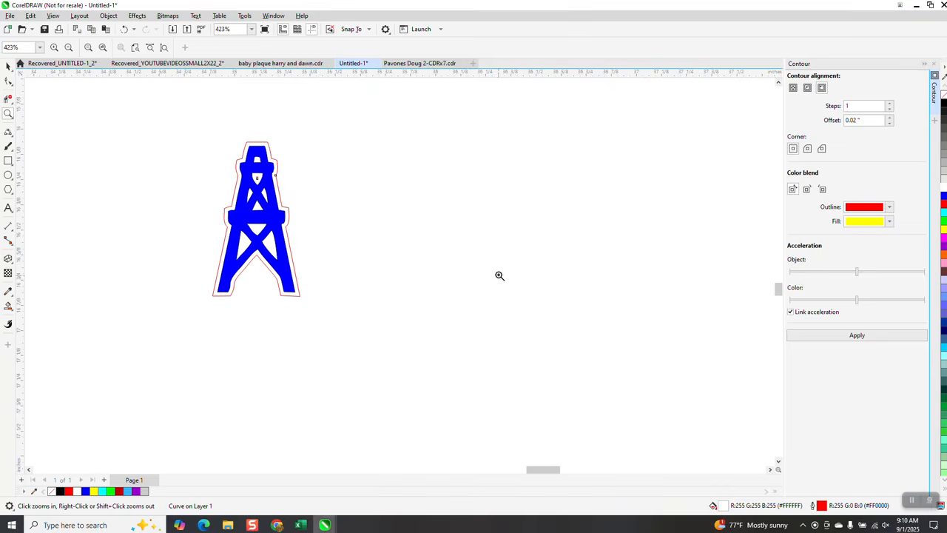
right_click(497, 264)
right_click(493, 254)
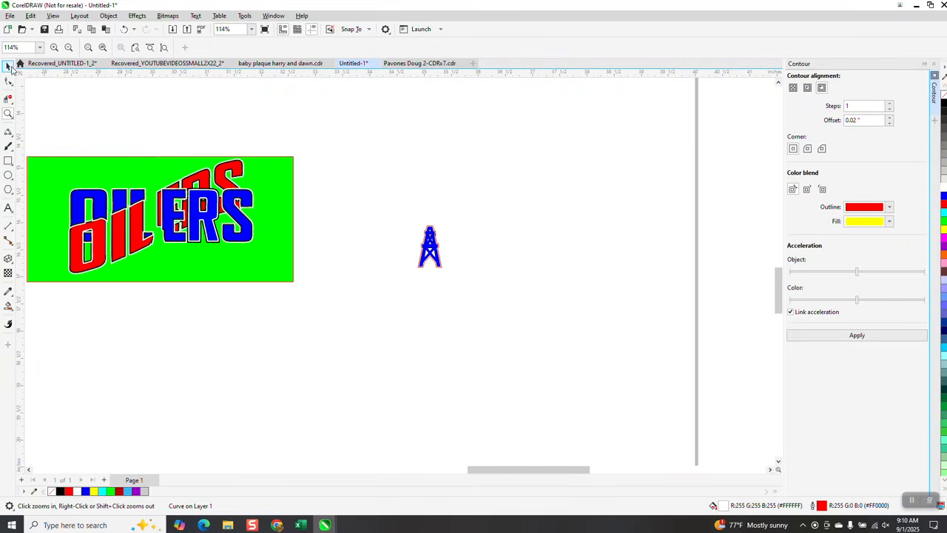
left_click(438, 190)
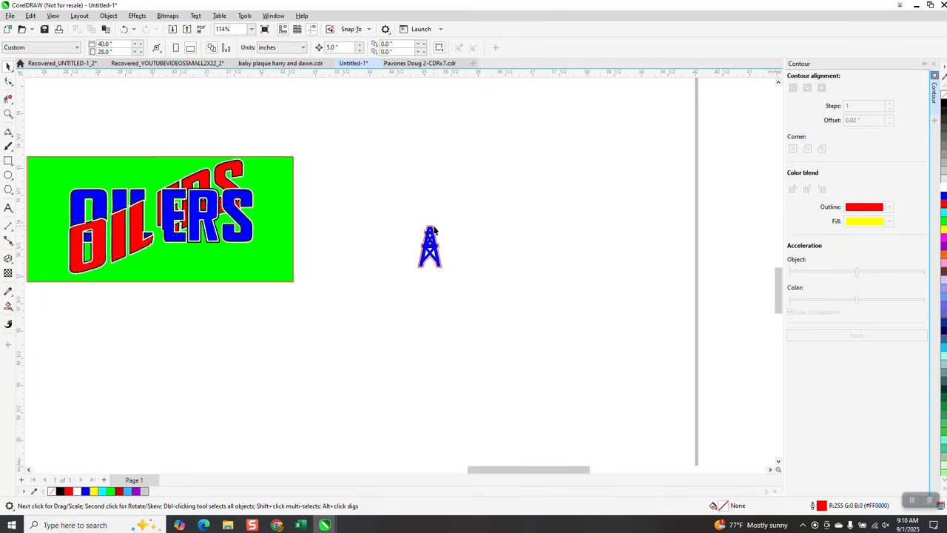
left_click(9, 161)
left_click_drag(405, 214, 466, 287)
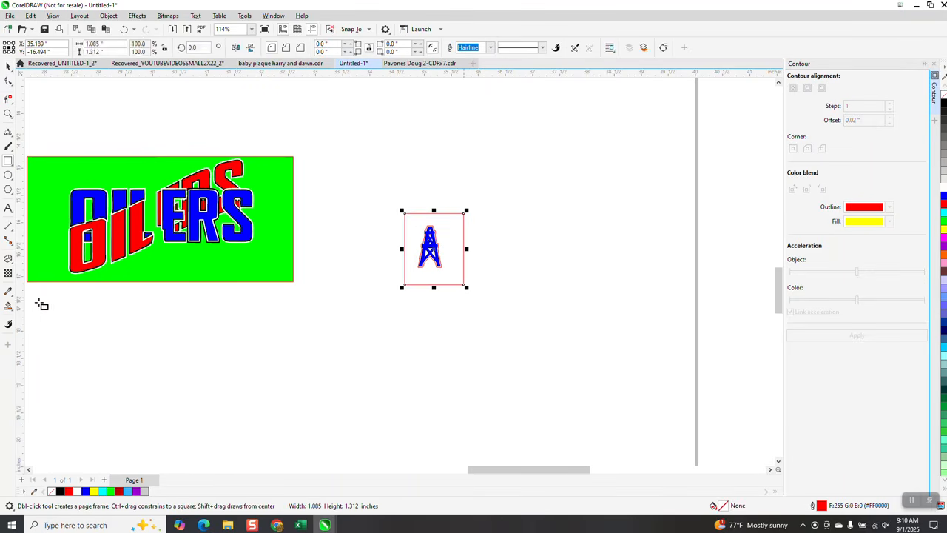
left_click(9, 307)
left_click(458, 239)
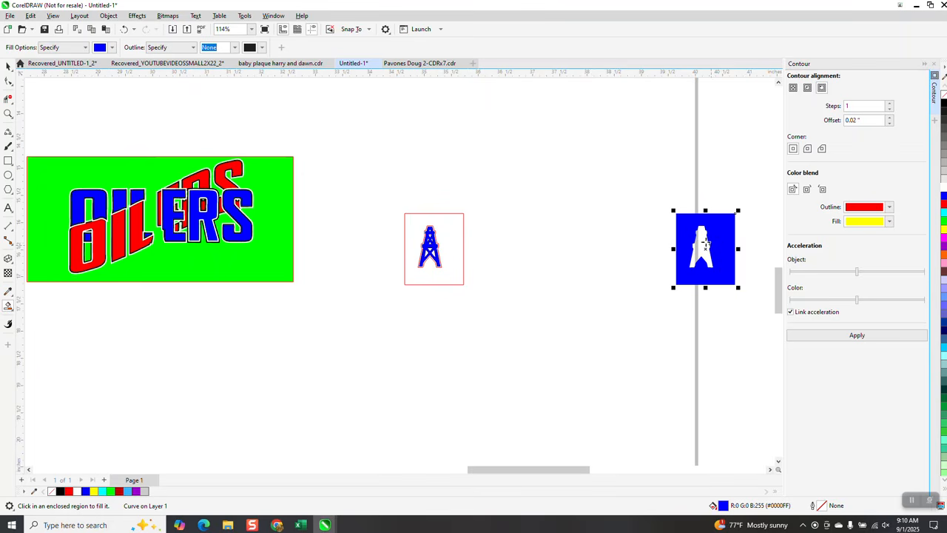
Step: Smart Fill the derrick-shaped hole in the blue block, move the shape 5 inches down, and give it no fill and a black outline
left_click(705, 243)
key("Delete")
left_click(944, 98)
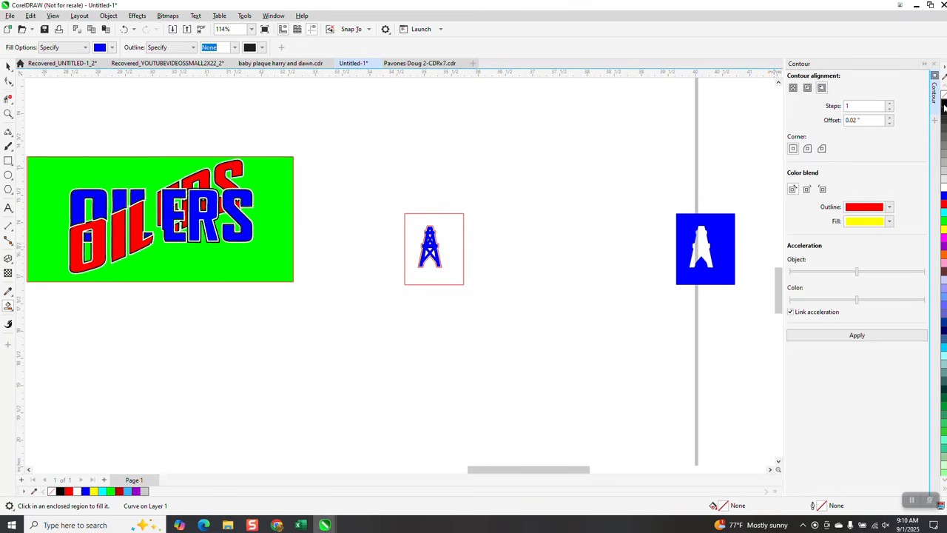
right_click(945, 107)
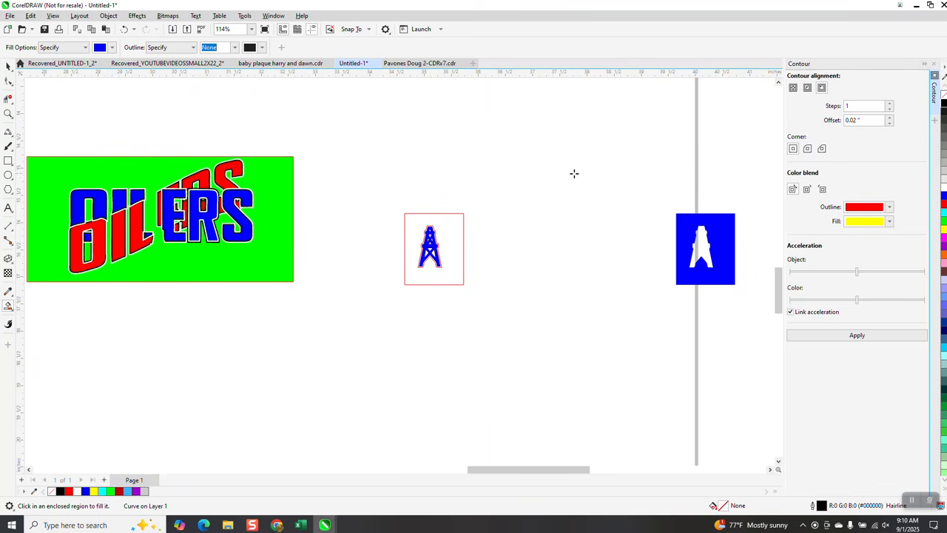
scroll(562, 181, "down", 3)
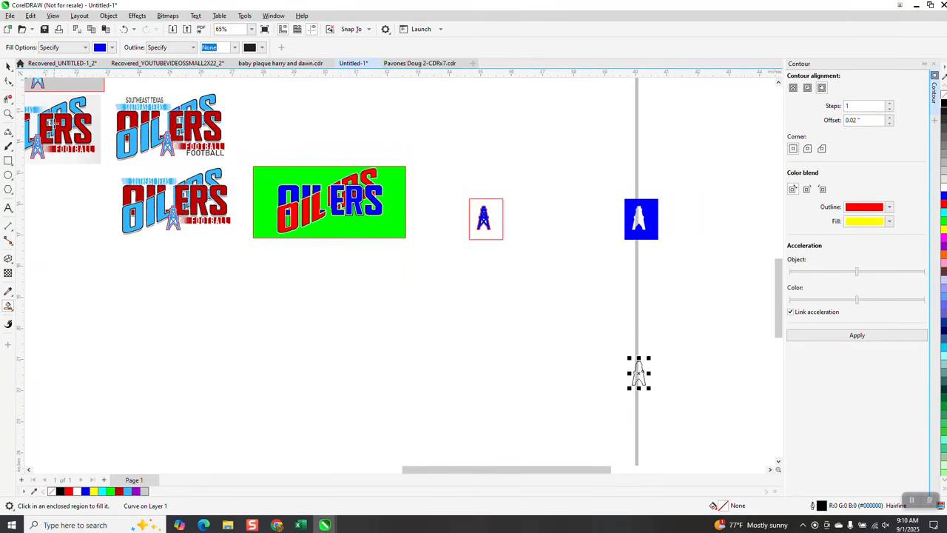
Step: Fill the black-outlined derrick silhouette white and move it 5 inches up and 5 inches left onto the blue derrick
left_click(9, 67)
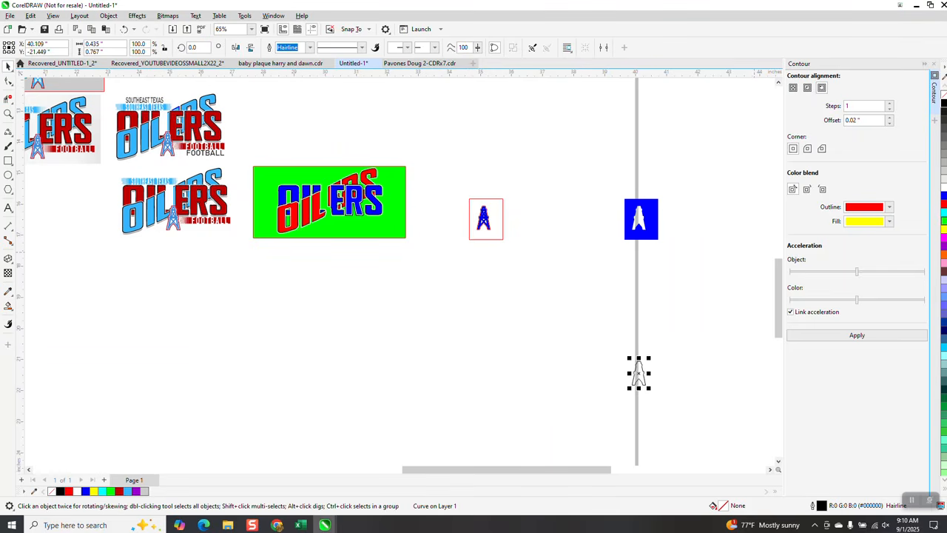
left_click(942, 189)
key("Up")
key("Left")
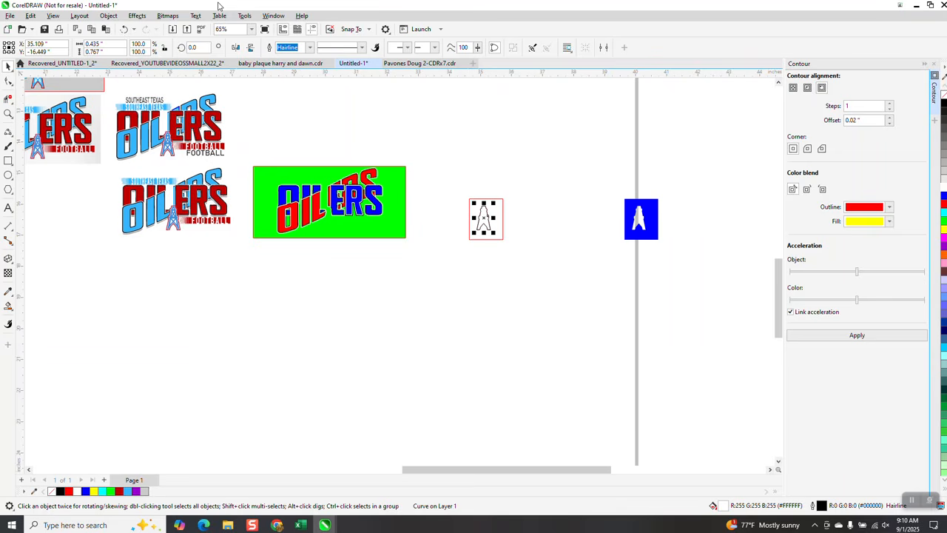
Step: Send the white derrick silhouette to the back of the stacking order, behind the blue derrick
left_click(108, 16)
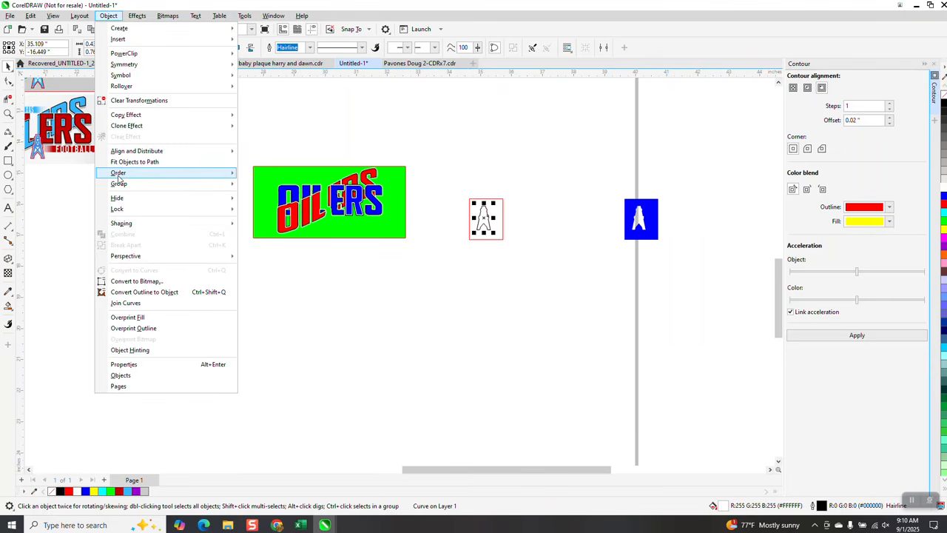
mouse_move(119, 178)
left_click(247, 184)
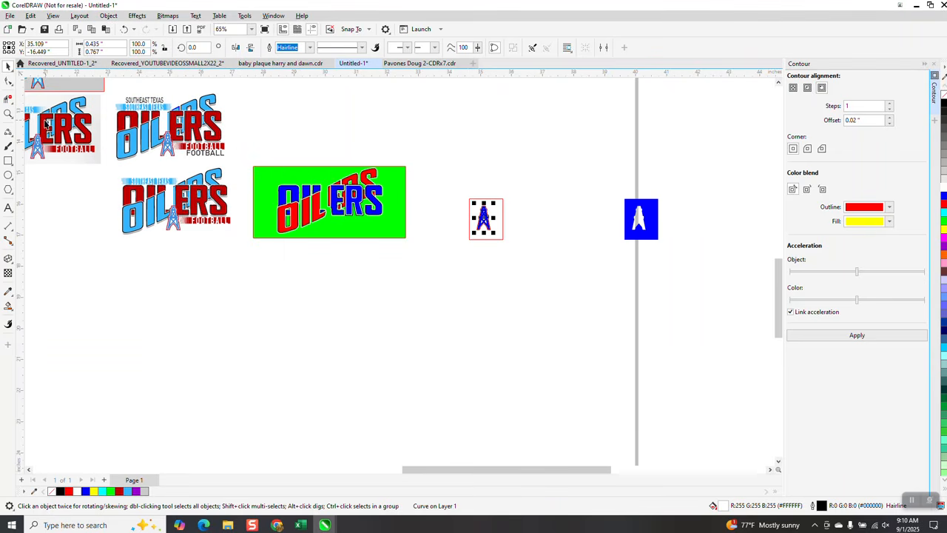
Step: Delete the rectangle around the derrick and move the derrick with its border shapes 5 inches left onto the green OILERS artwork
left_click(8, 113)
left_click_drag(468, 194, 529, 264)
scroll(529, 263, "down", 4)
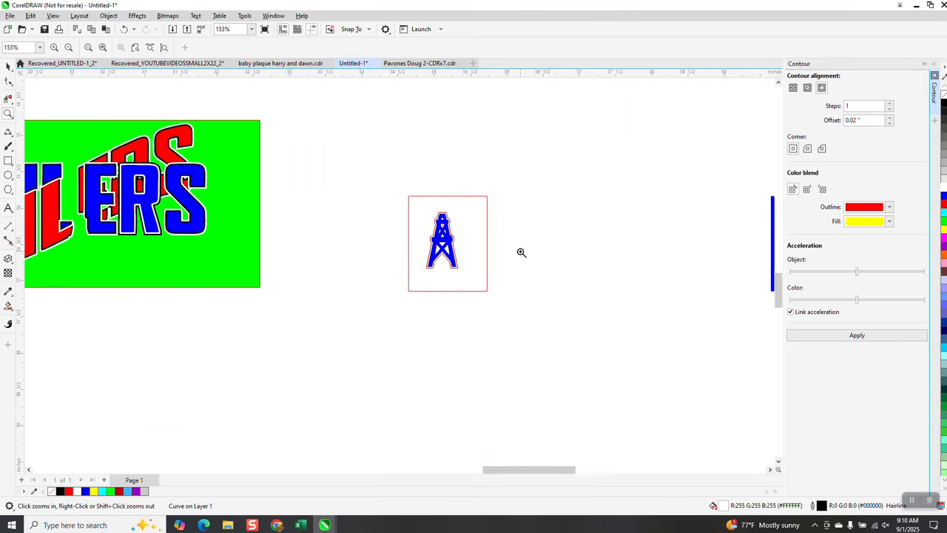
scroll(469, 243, "down", 1)
left_click(8, 67)
left_click(418, 205)
key("Delete")
left_click_drag(403, 195, 515, 305)
key("Left")
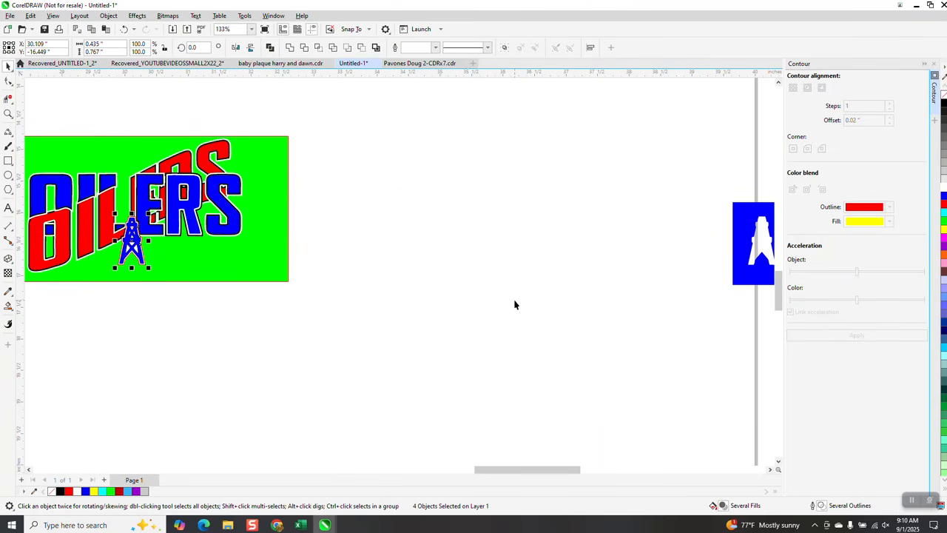
Step: Try to color the derrick's border with red sampled from the lettering using the Color Eyedropper, and undo the applied color
left_click(8, 114)
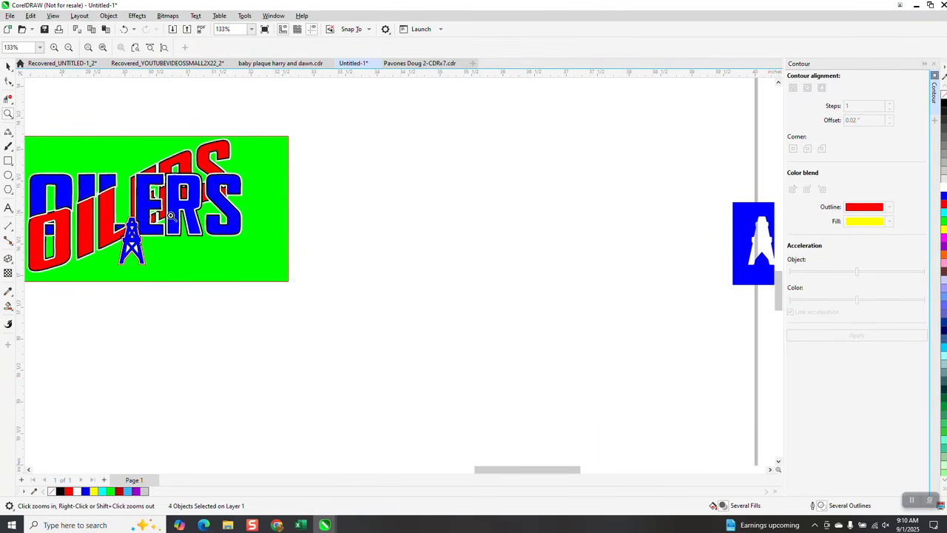
left_click_drag(133, 213, 244, 294)
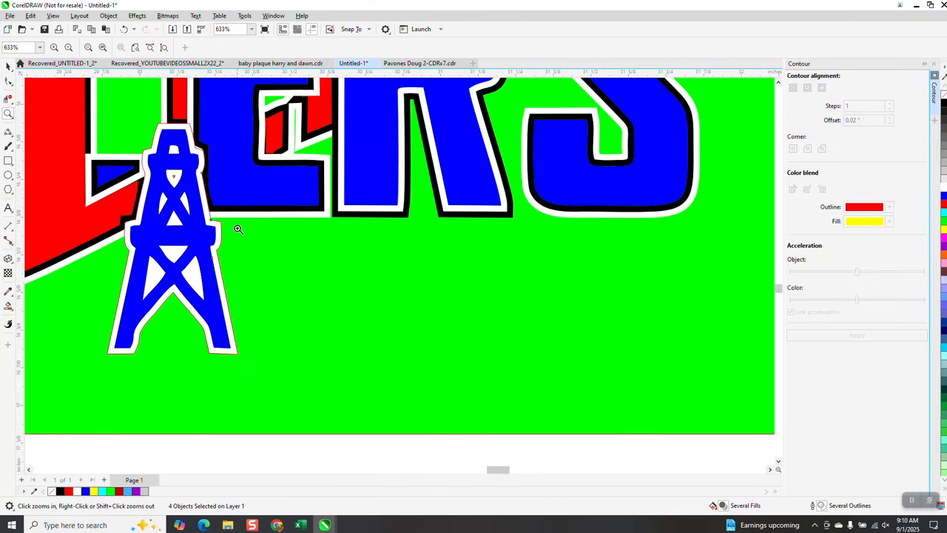
left_click(14, 298)
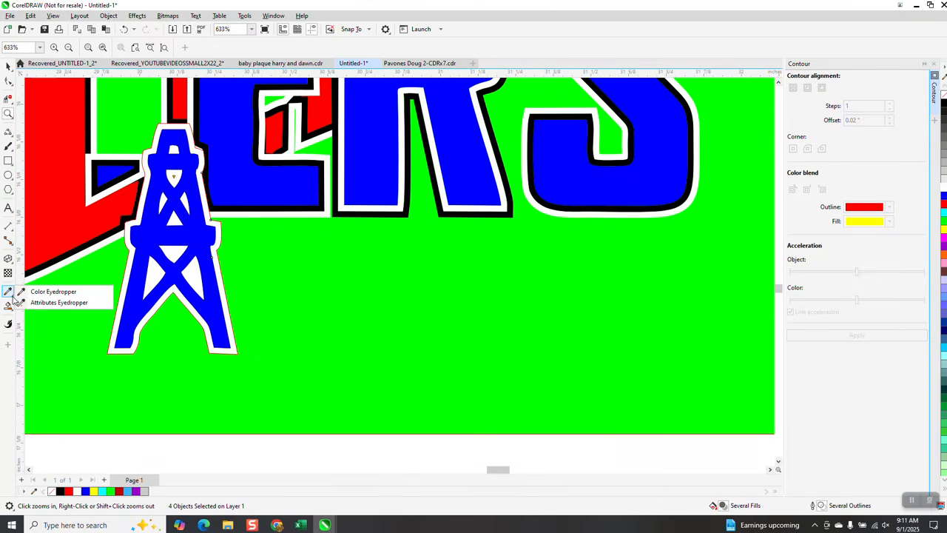
left_click(37, 289)
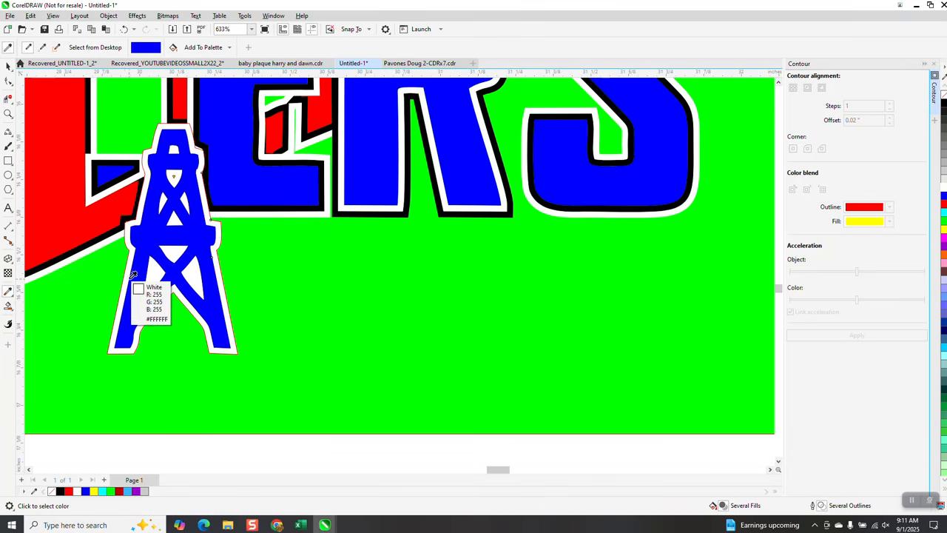
left_click(83, 218)
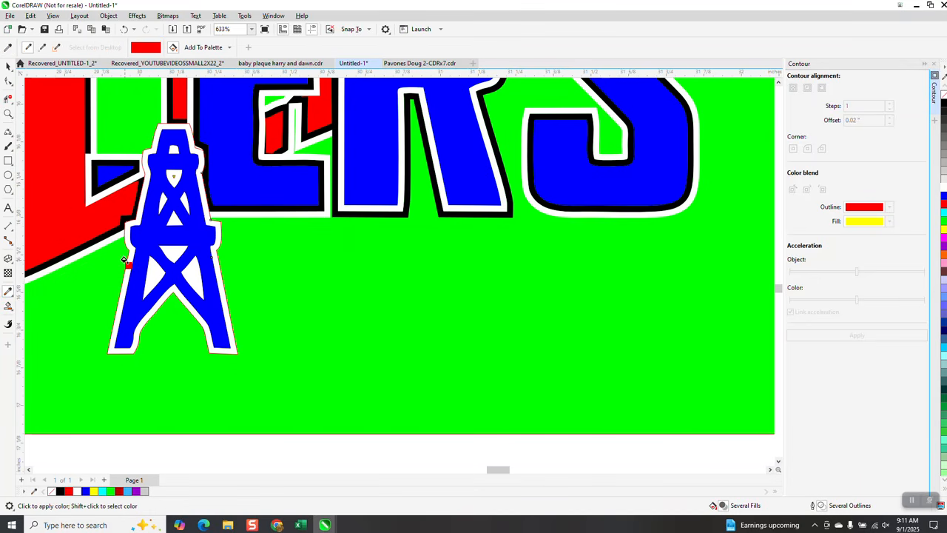
left_click(125, 261)
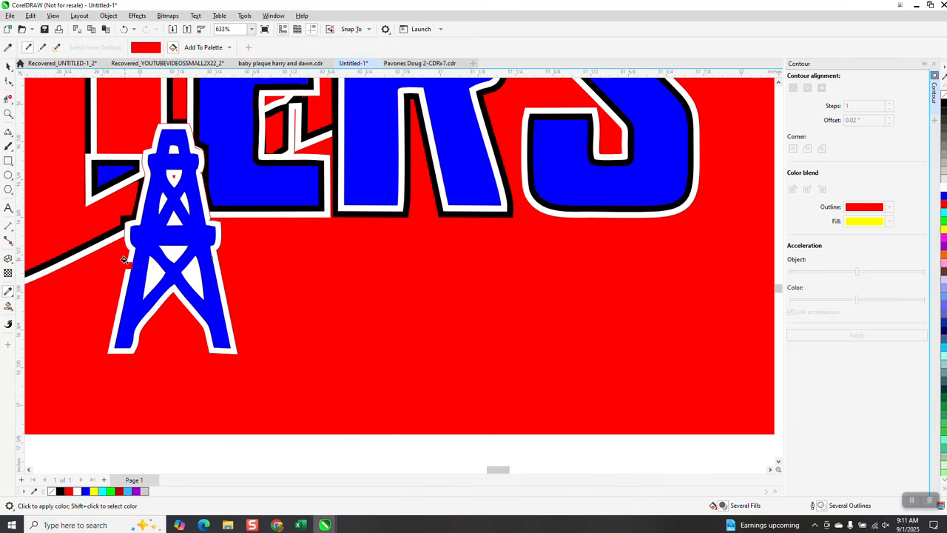
left_click(125, 29)
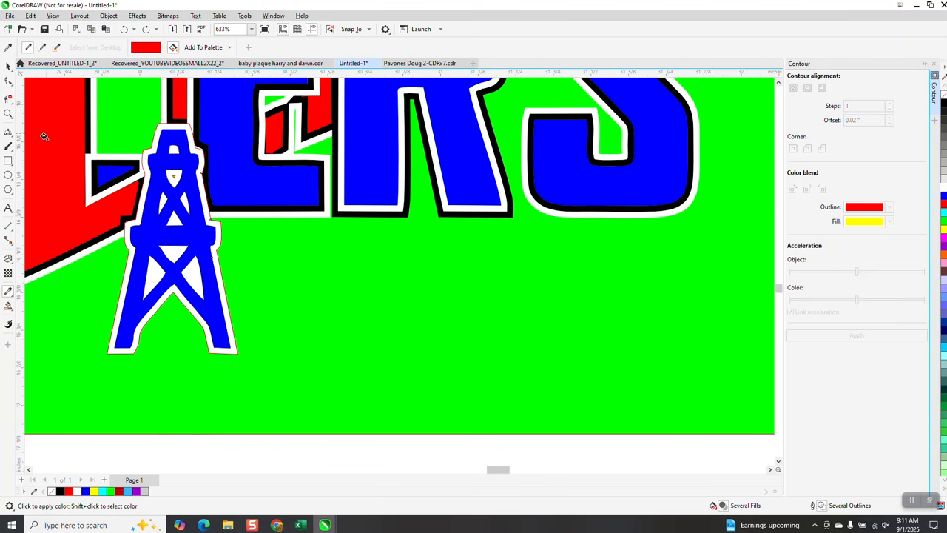
Step: Sample the lettering's red as the Smart Fill color and fill the border band around the blue derrick with no outline
left_click(8, 306)
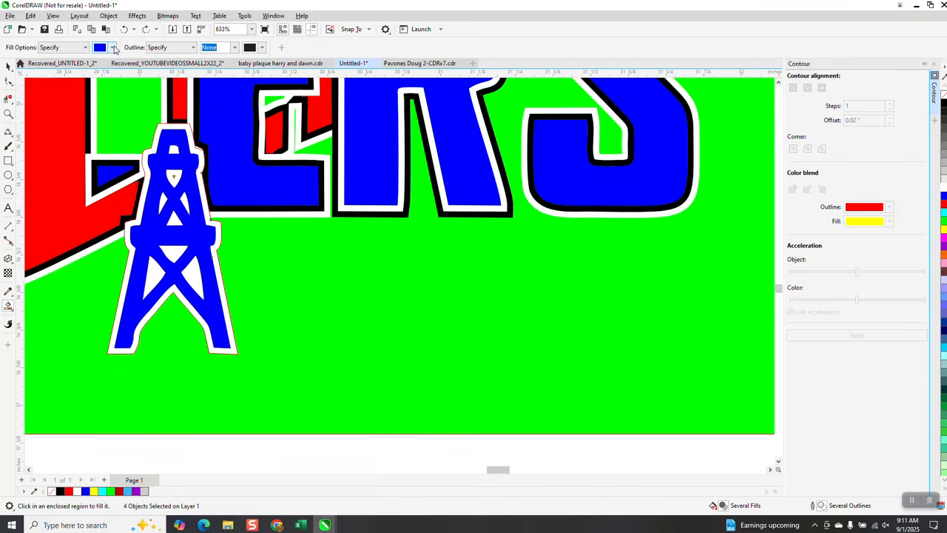
left_click(111, 47)
left_click(194, 208)
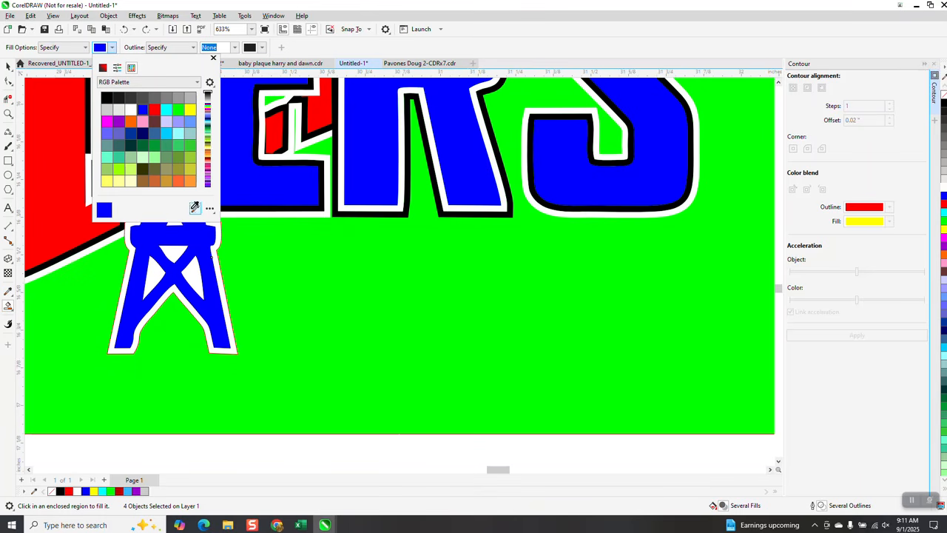
left_click(49, 168)
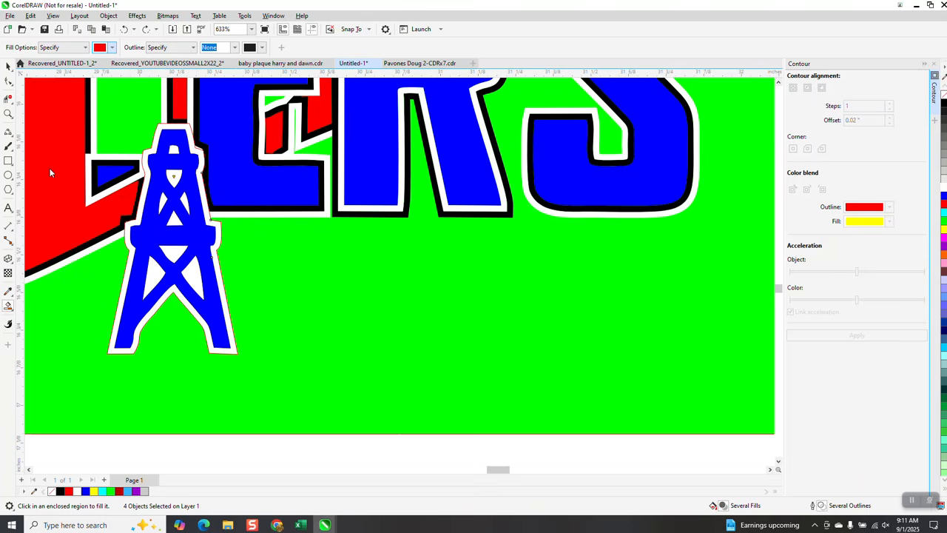
left_click(131, 225)
Step: Compare the derrick borders in the original logo image with those of the rebuilt derrick on the green panel
scroll(251, 300, "down", 6)
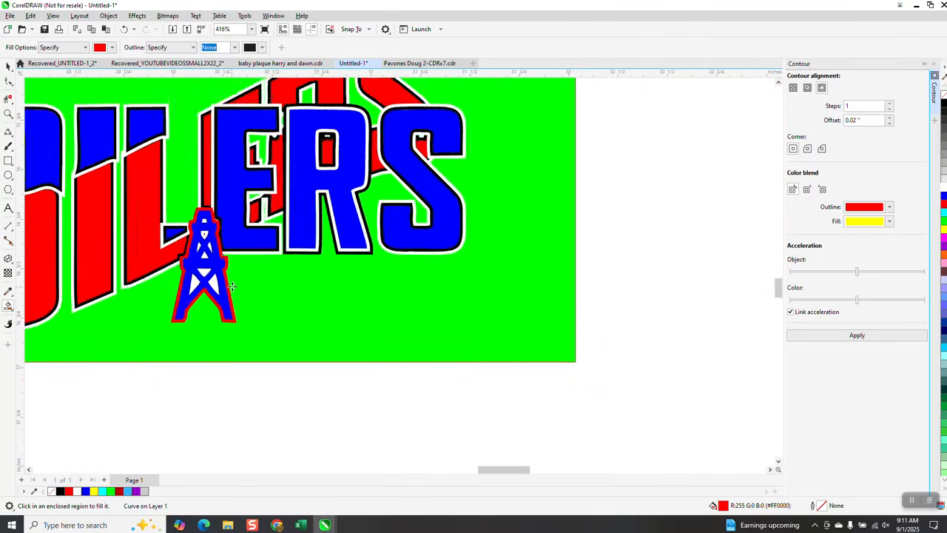
scroll(259, 271, "down", 1)
left_click(7, 112)
left_click_drag(28, 201, 74, 244)
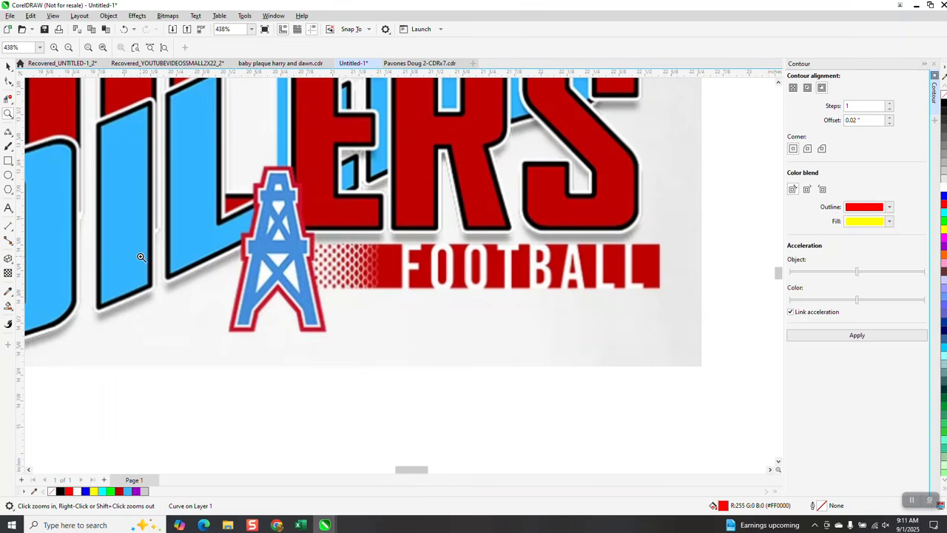
scroll(162, 203, "down", 2)
scroll(162, 203, "down", 4)
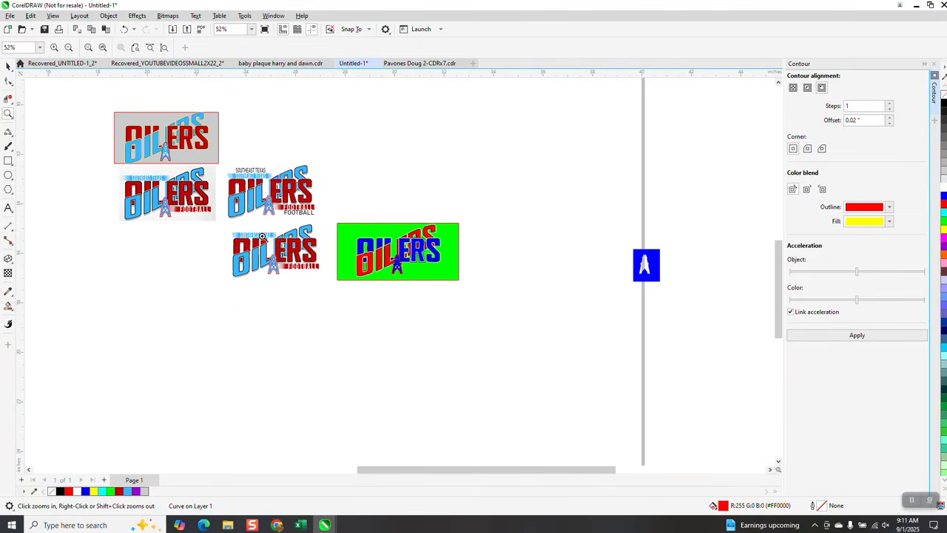
left_click_drag(388, 253, 445, 303)
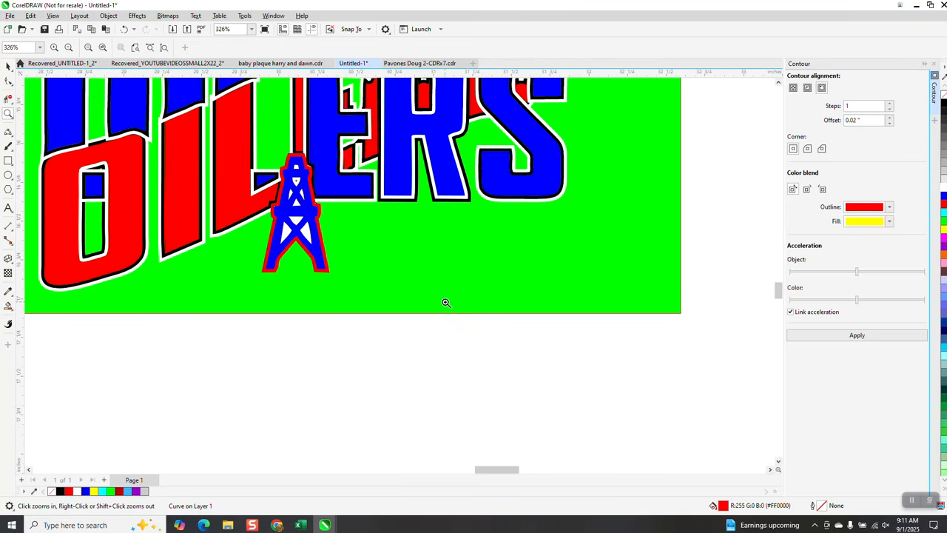
Step: Examine the rebuilt artwork on the green panel, checking the lettering borders around the E and R up close and the overall logo
scroll(446, 302, "down", 1)
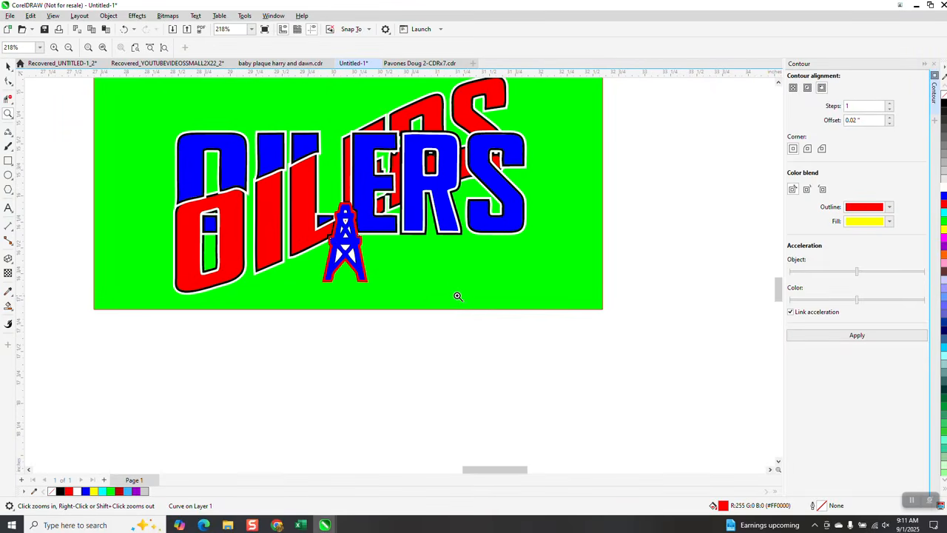
scroll(456, 296, "down", 1)
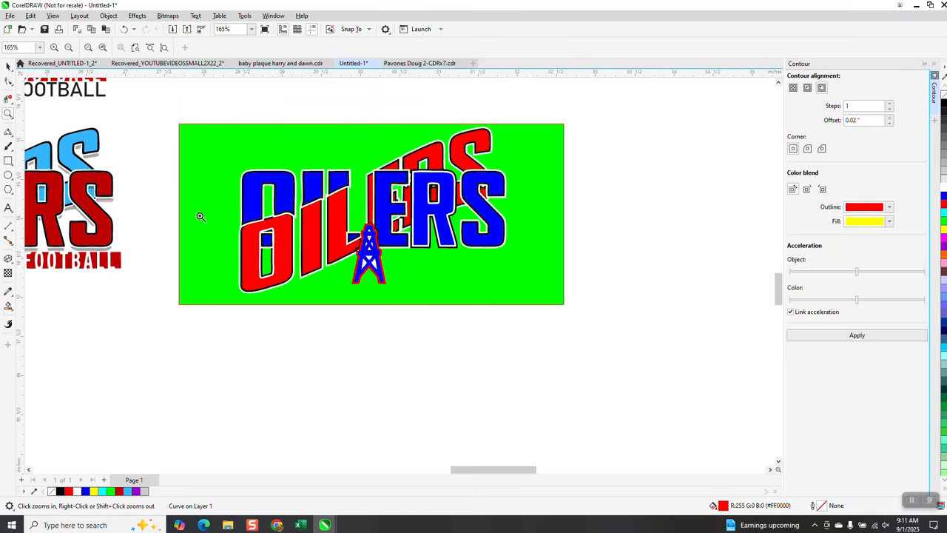
left_click_drag(184, 126, 652, 346)
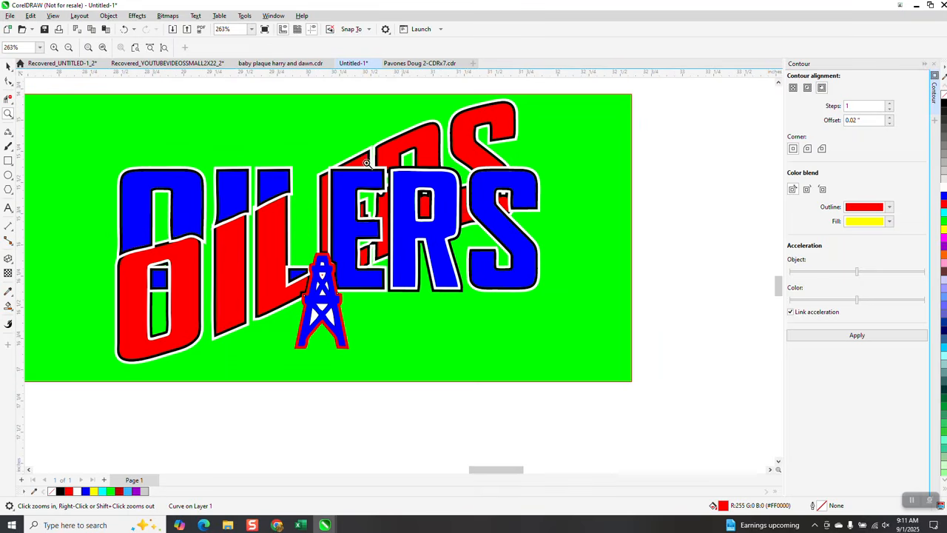
left_click_drag(368, 159, 435, 228)
right_click(411, 194)
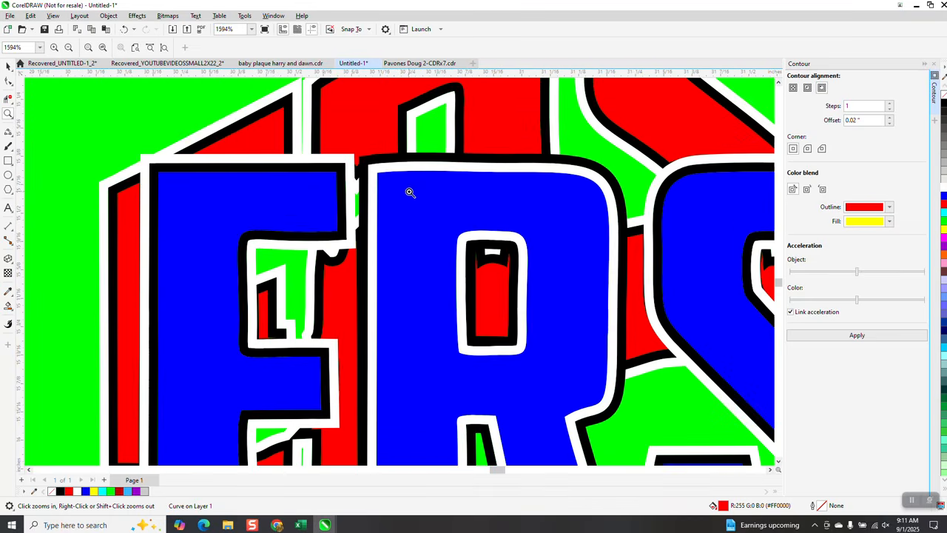
right_click(407, 196)
right_click(404, 199)
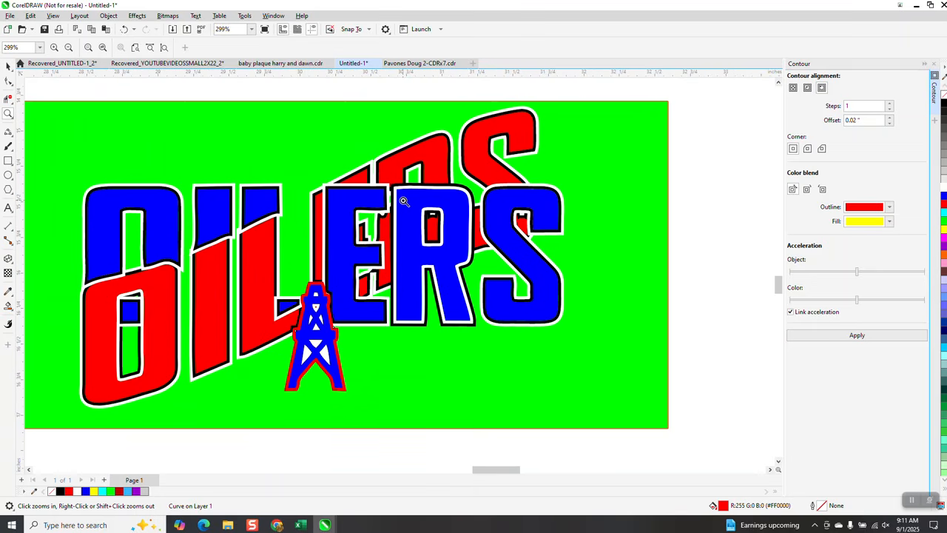
scroll(404, 202, "down", 1)
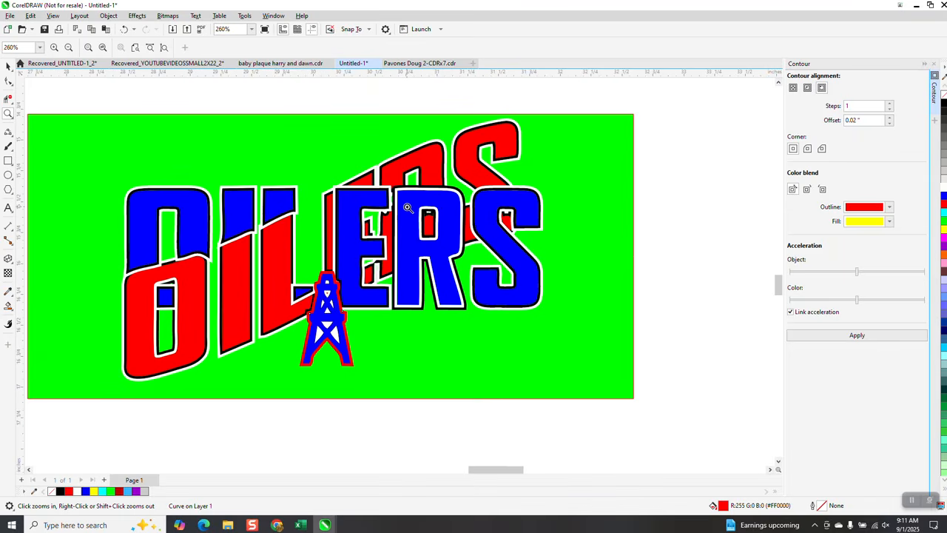
scroll(407, 208, "down", 3)
scroll(412, 212, "down", 3)
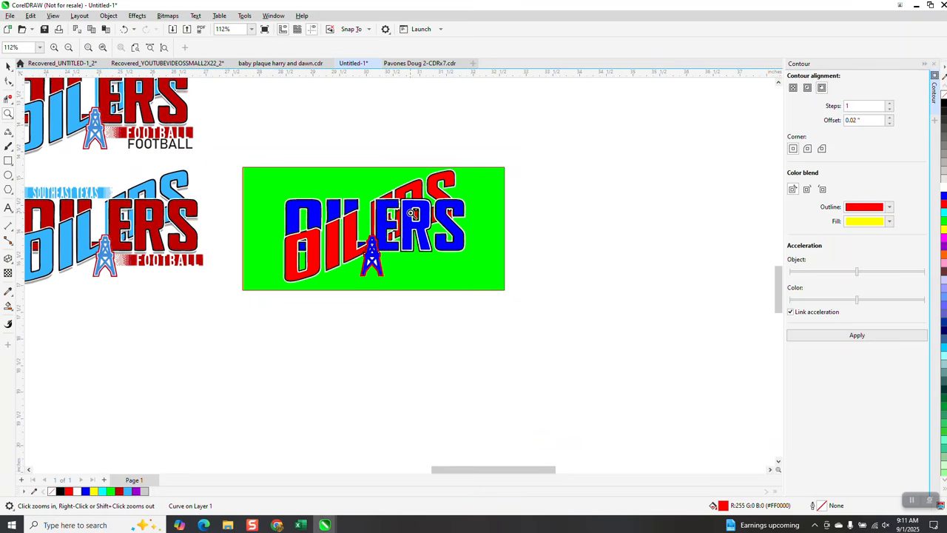